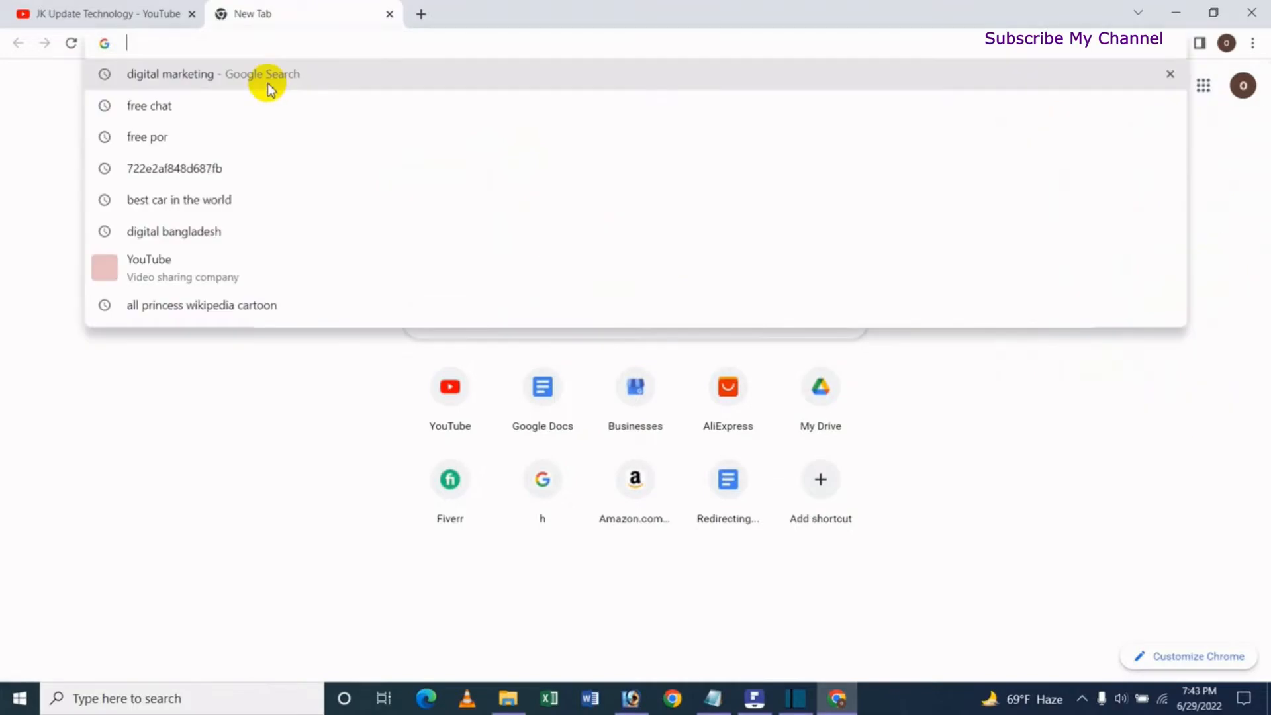
# Step: Go to Google Docs and open the recent document on digital marketing
pyautogui.write('d')
pyautogui.click(265, 86)
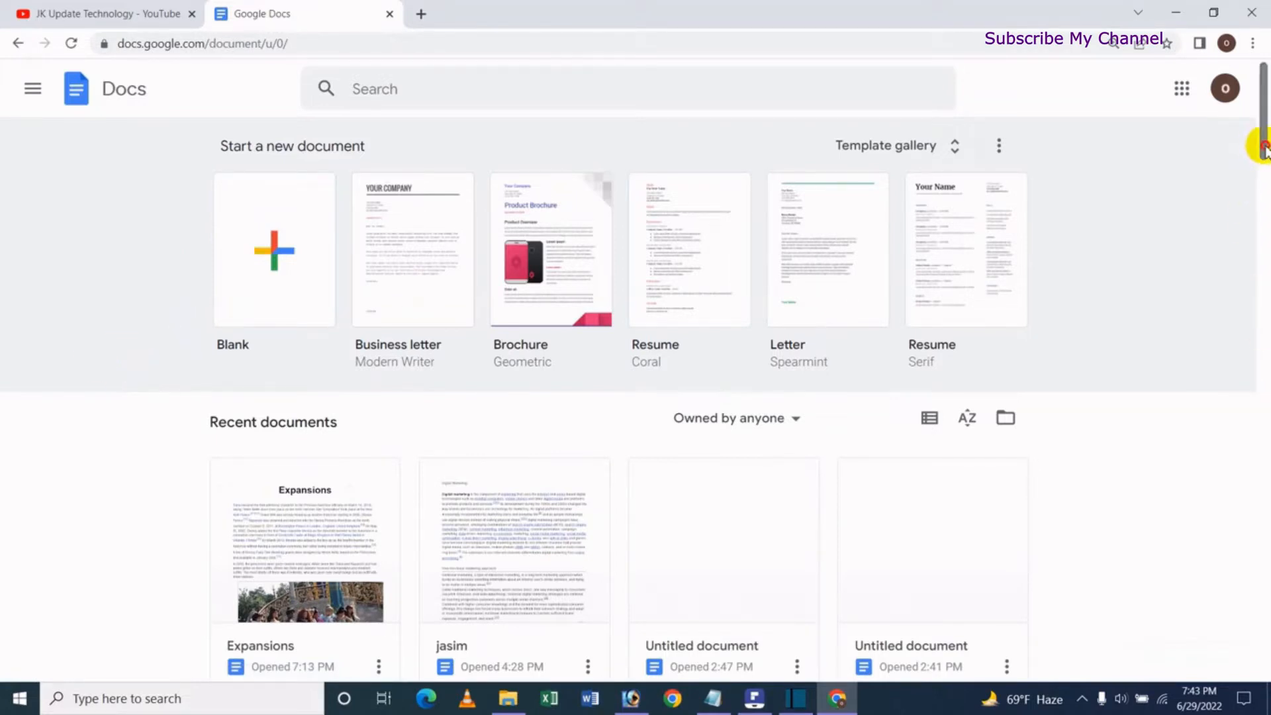
pyautogui.moveTo(1264, 149); pyautogui.dragTo(1261, 176)
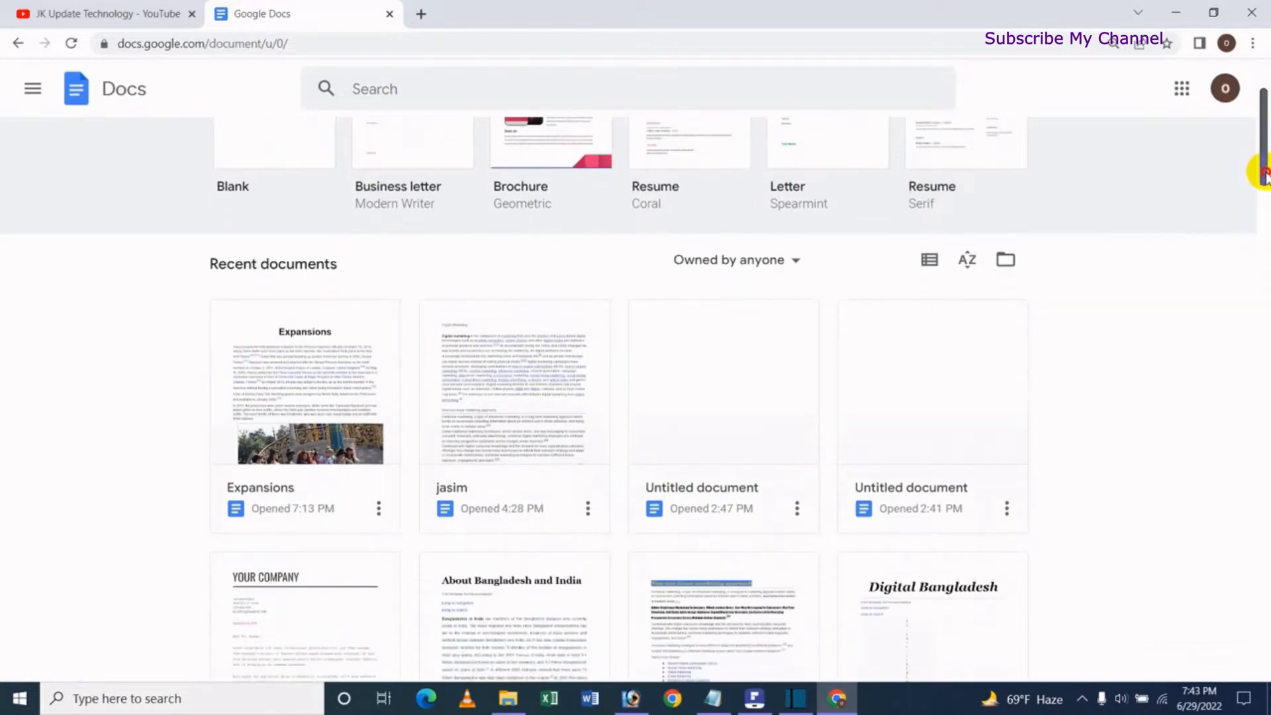
pyautogui.click(534, 362)
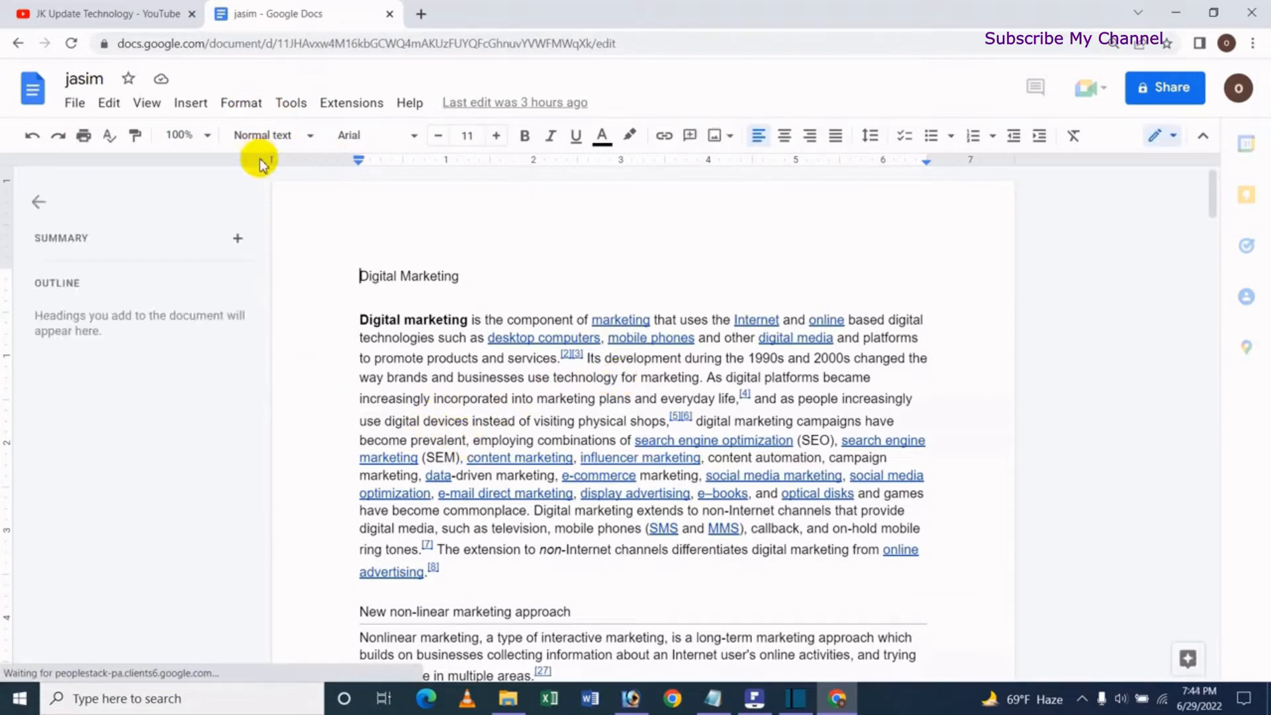
# Step: Review the alignment and indent options available for the document's text, and close them without choosing one
pyautogui.click(242, 109)
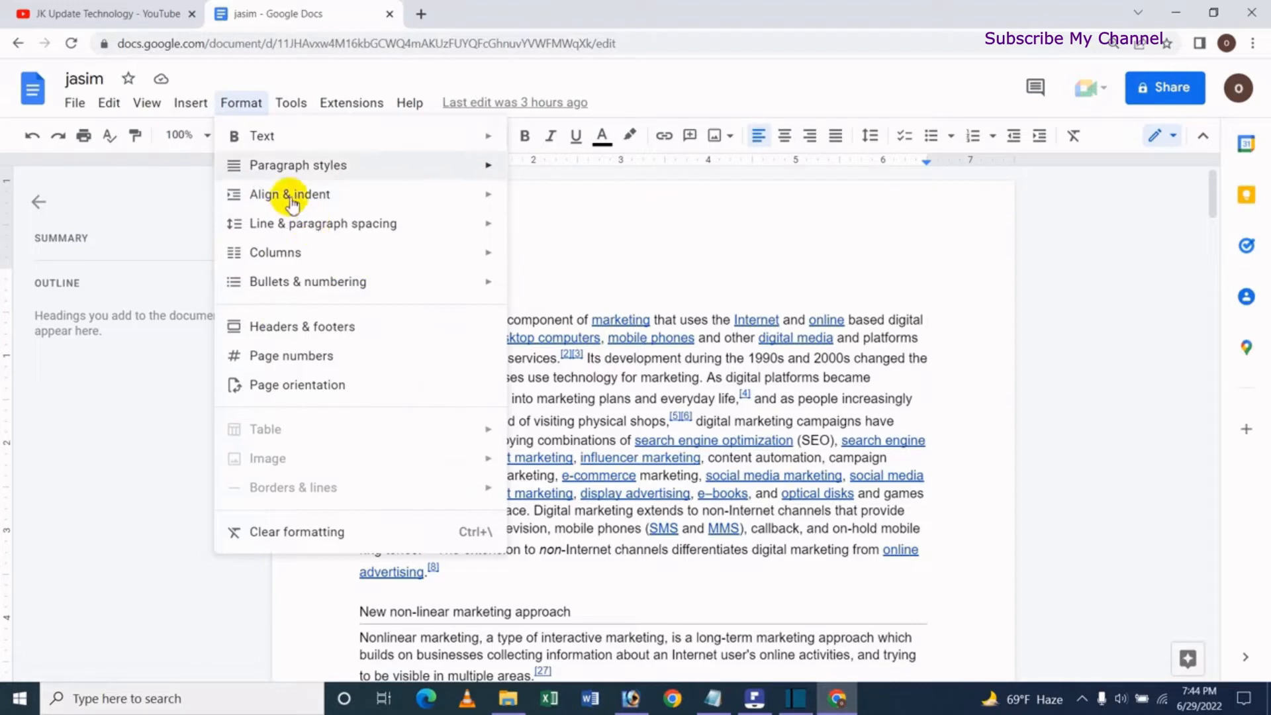
pyautogui.moveTo(322, 201)
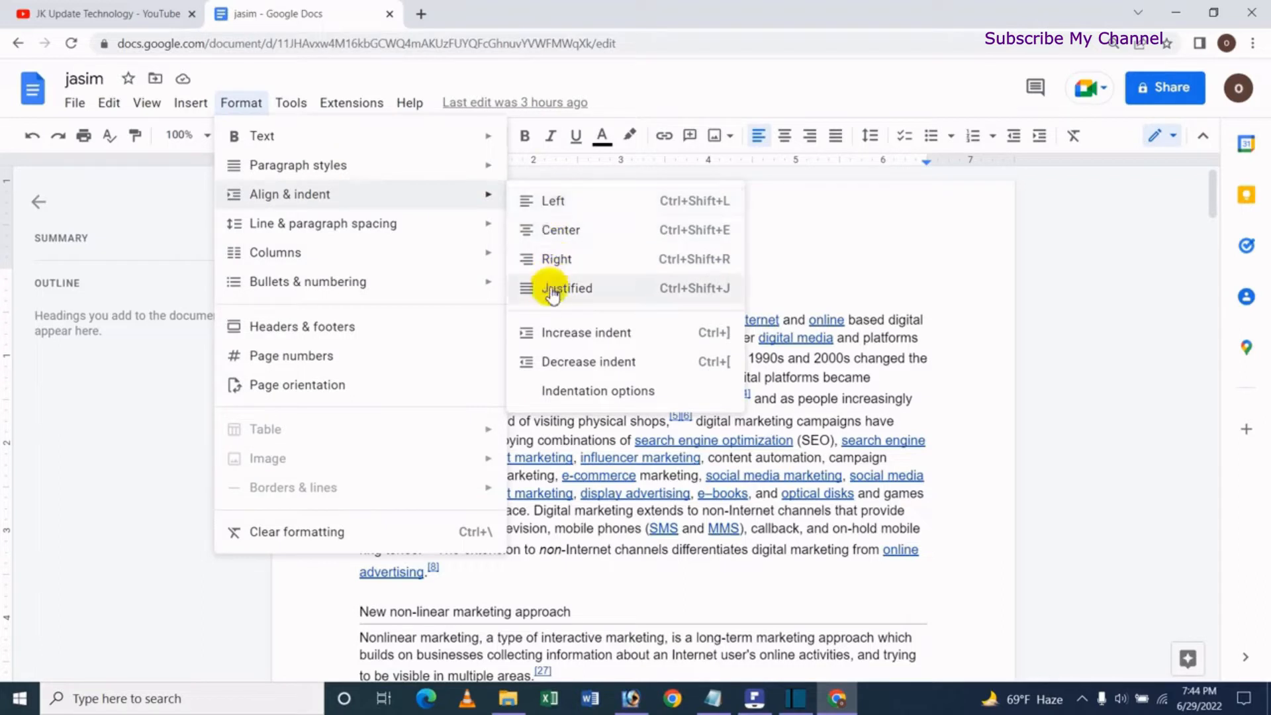
pyautogui.click(793, 271)
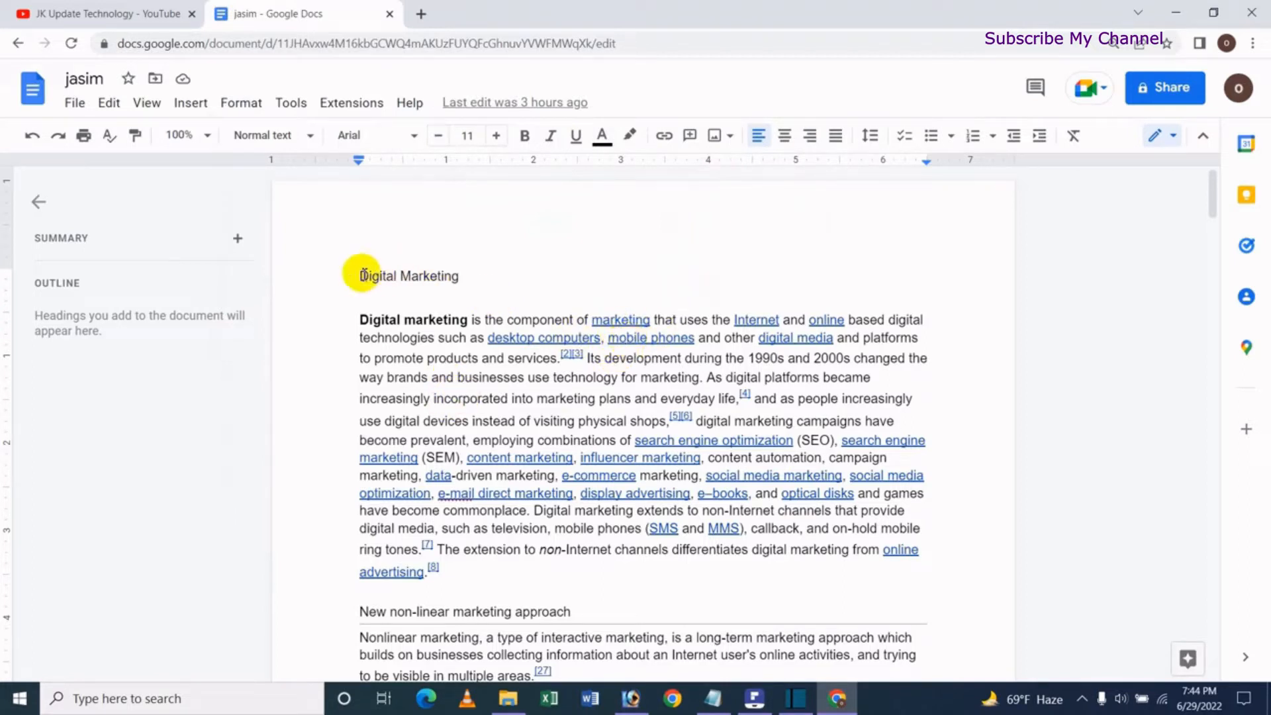
# Step: Align the "Digital Marketing" title line center, left and right in turn, and finish with justified
pyautogui.moveTo(358, 275); pyautogui.dragTo(445, 277)
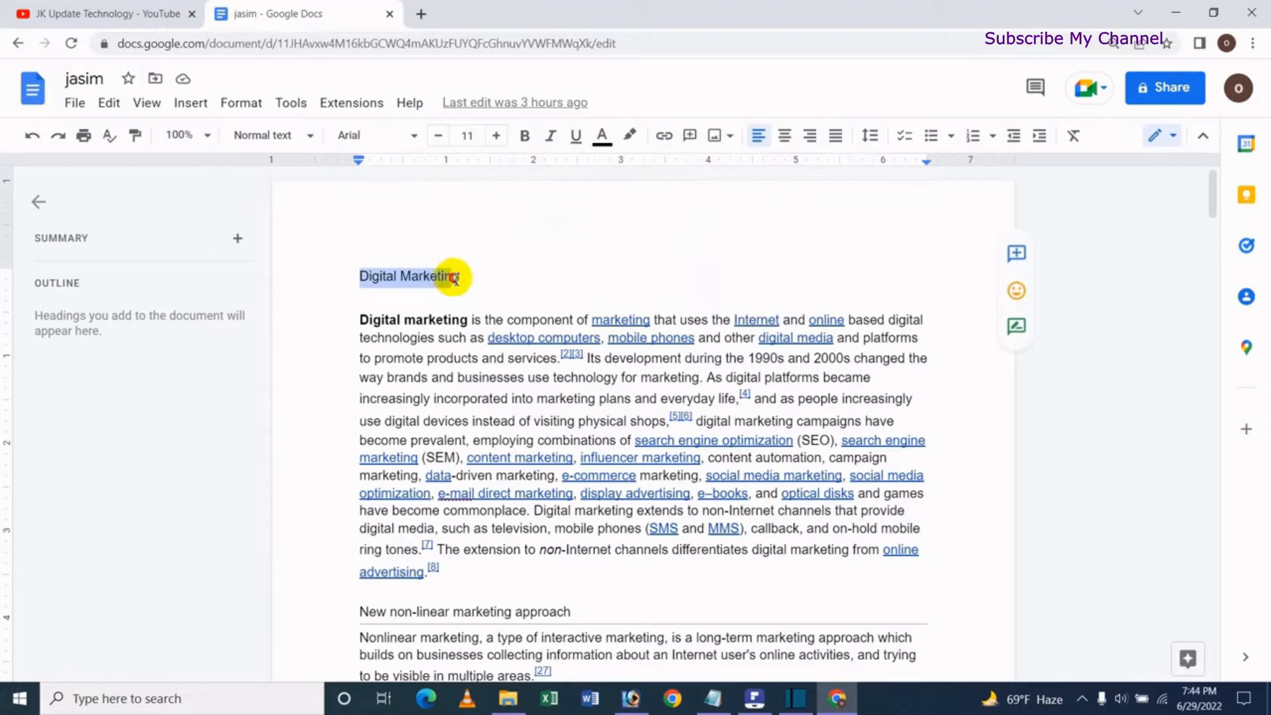
pyautogui.click(411, 282)
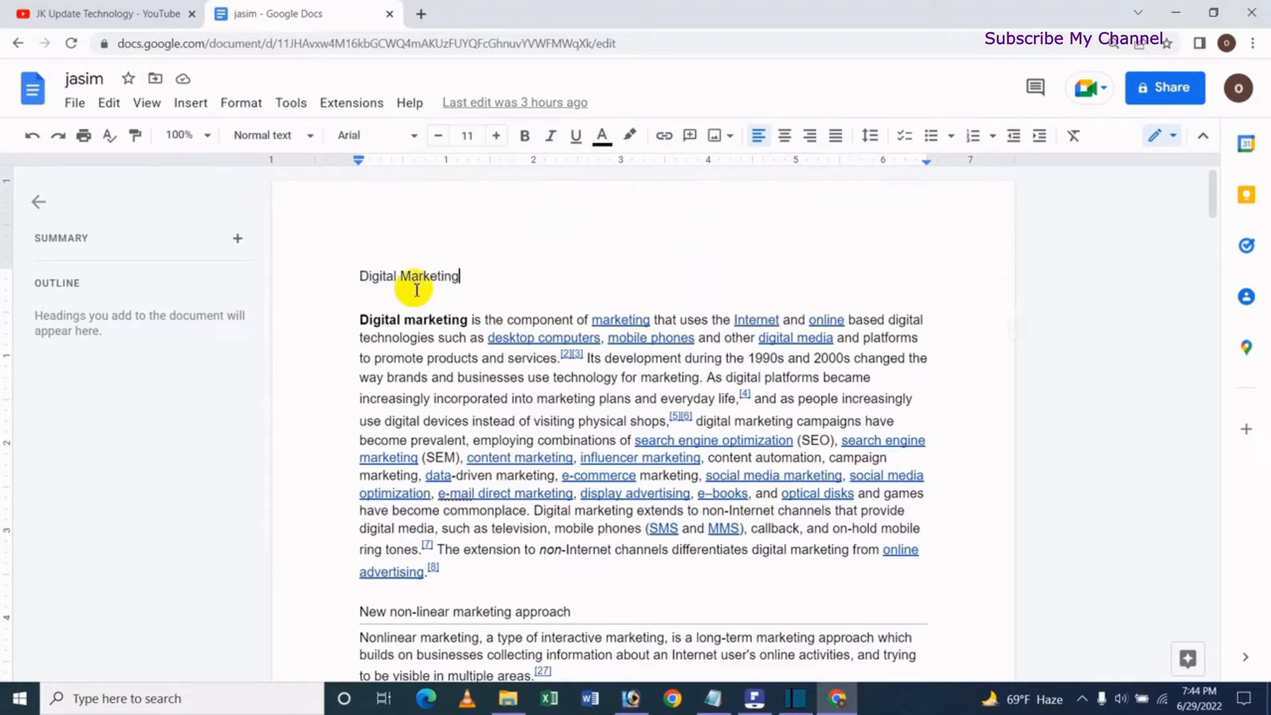
pyautogui.click(358, 275)
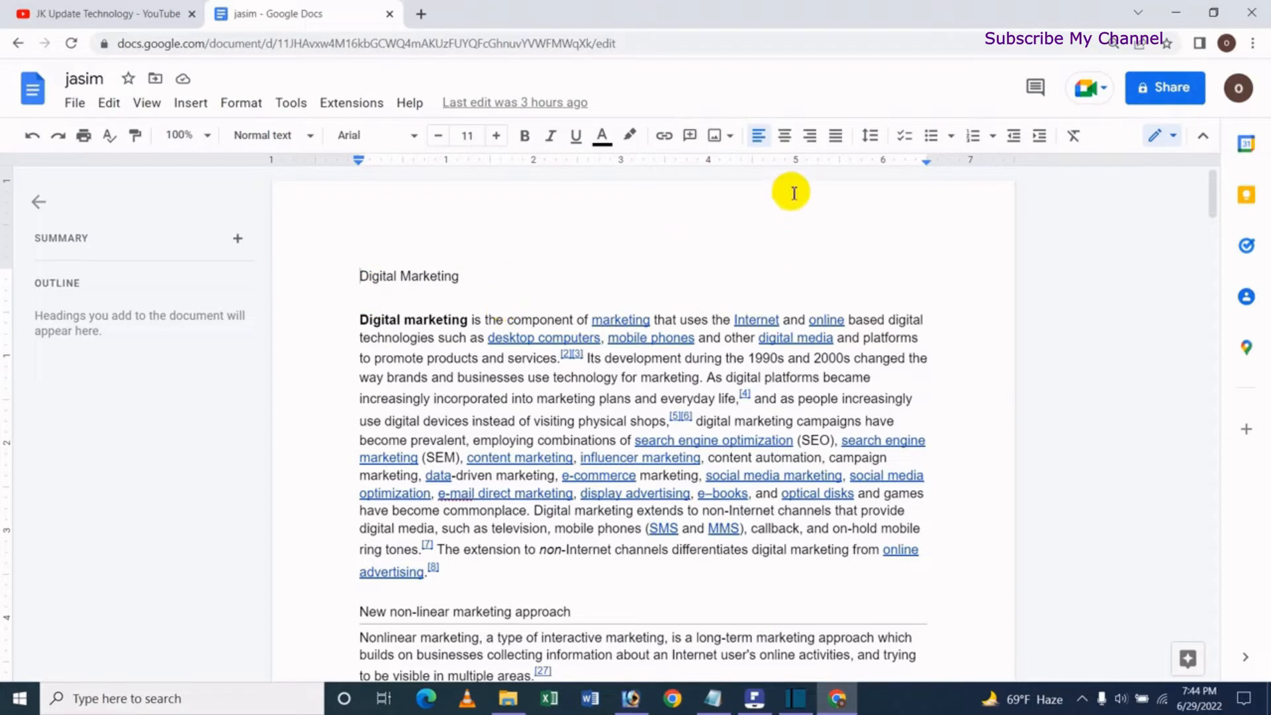
pyautogui.click(786, 137)
pyautogui.click(759, 137)
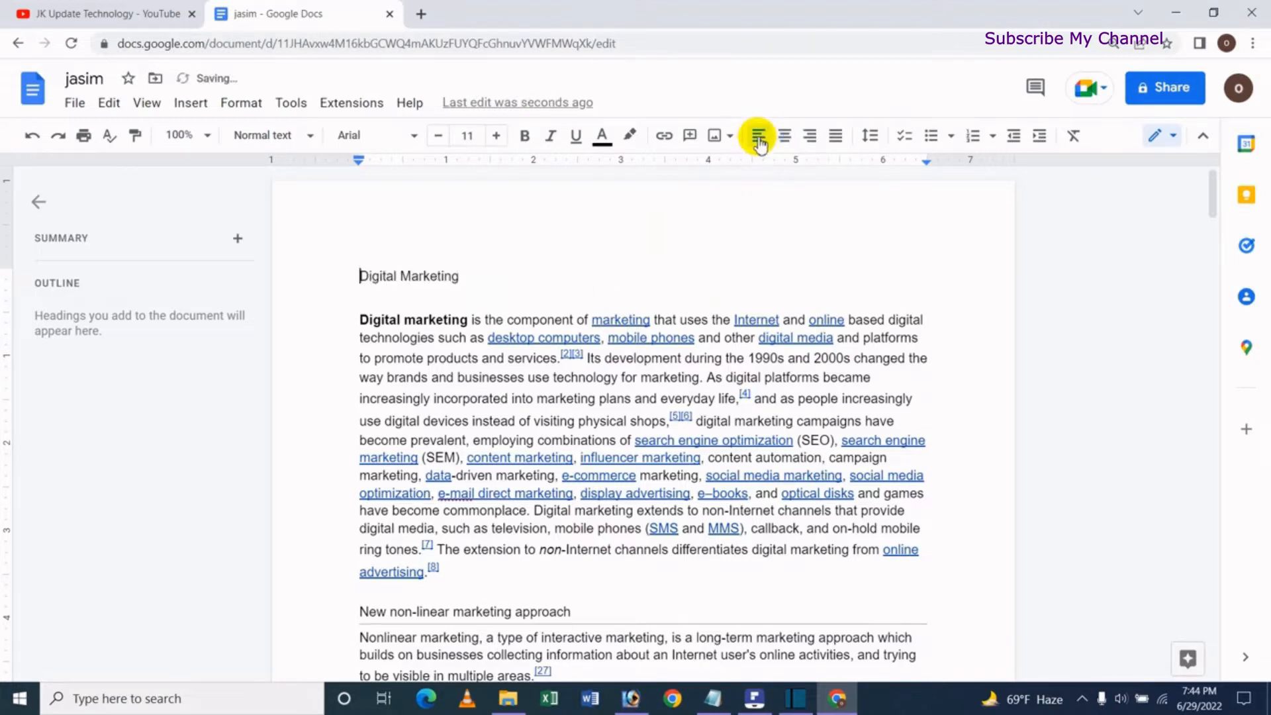
pyautogui.click(810, 141)
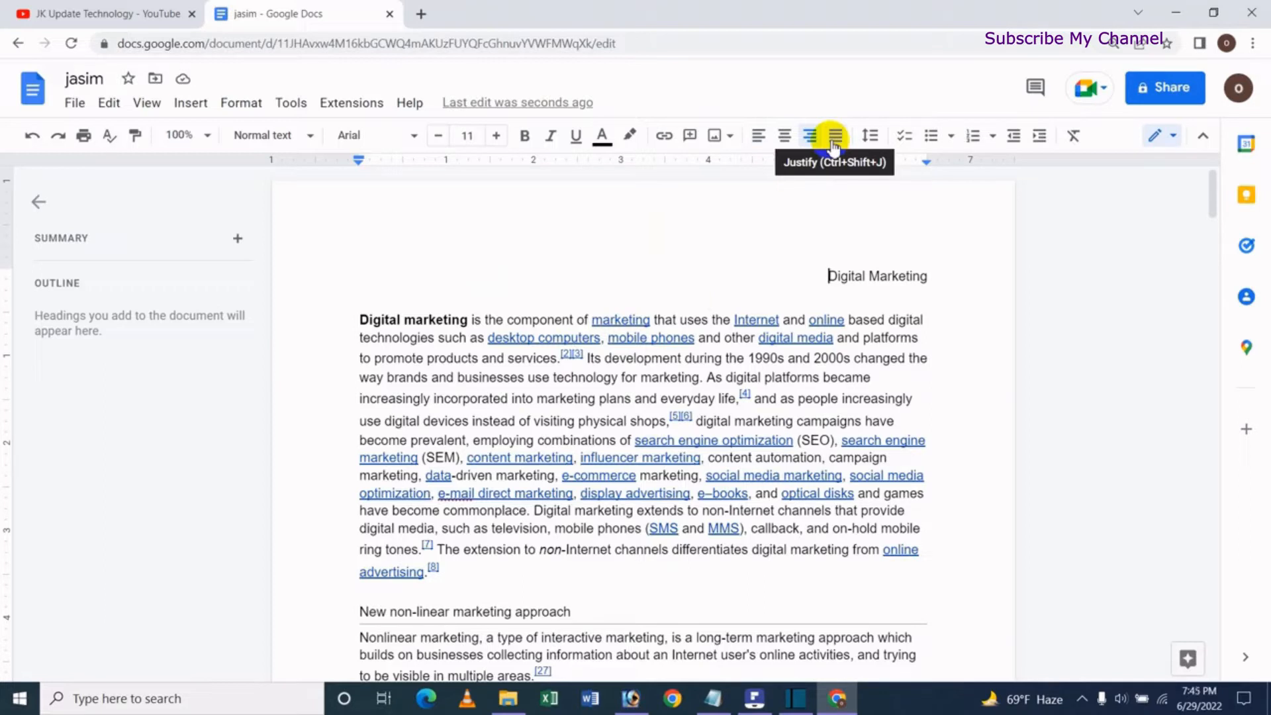
pyautogui.click(834, 138)
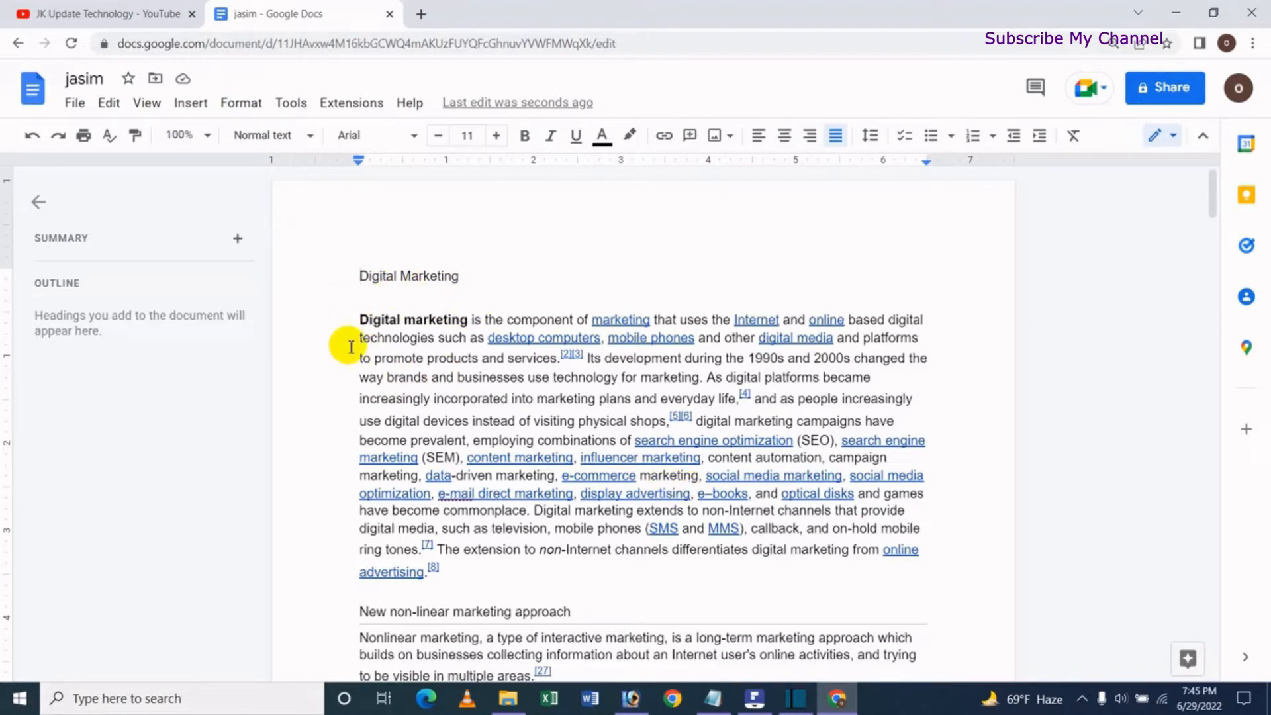
# Step: Try center, right and justified alignment on the opening "Digital marketing" paragraph, and undo all three changes
pyautogui.moveTo(355, 323); pyautogui.dragTo(516, 581)
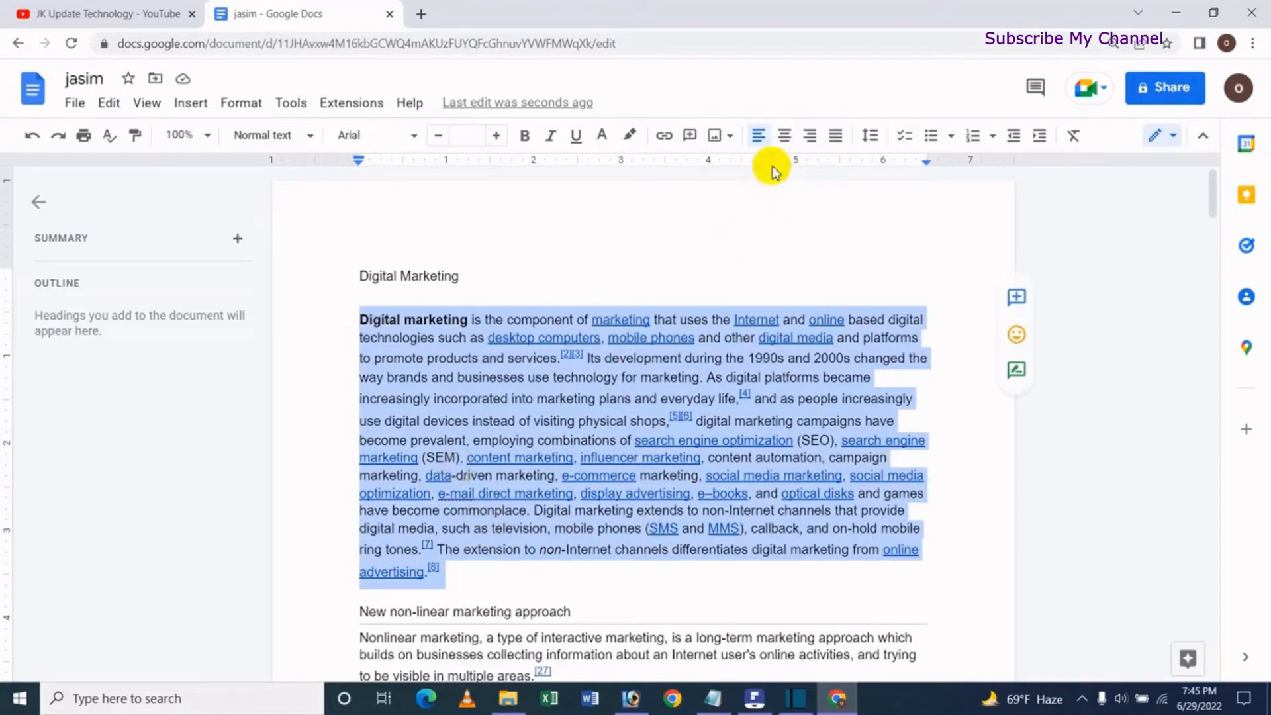
pyautogui.click(783, 138)
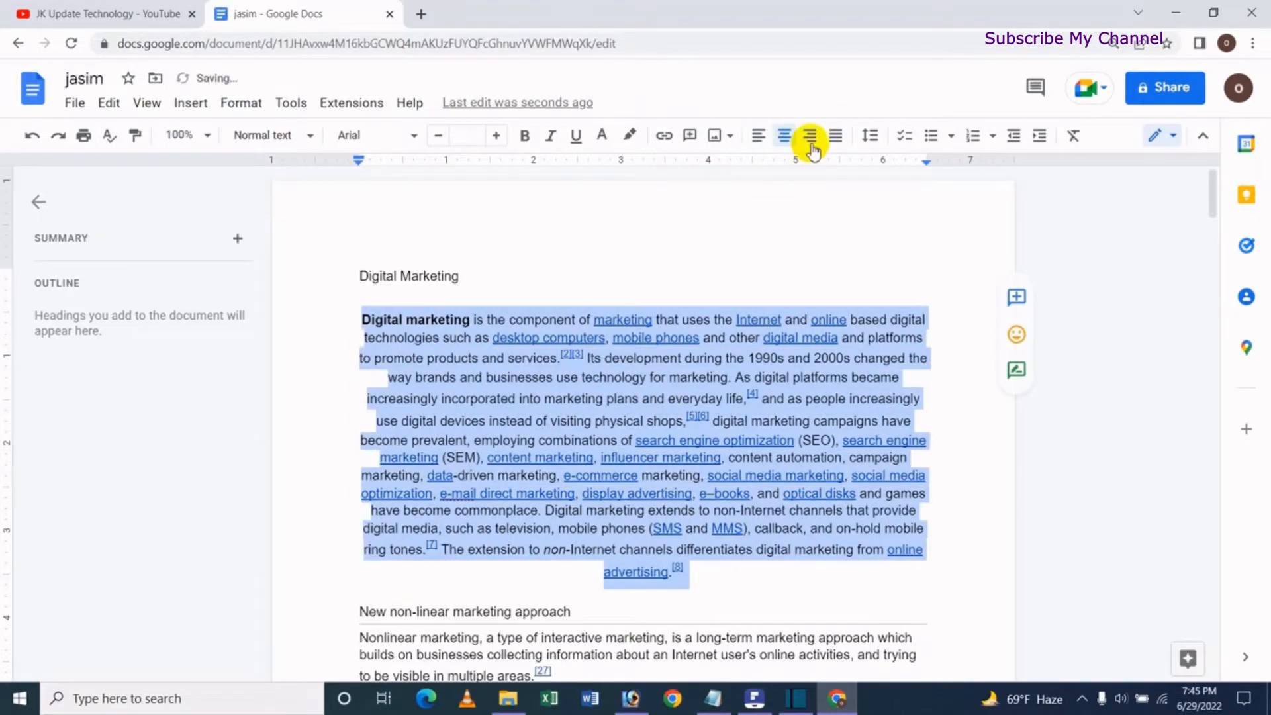
pyautogui.click(809, 139)
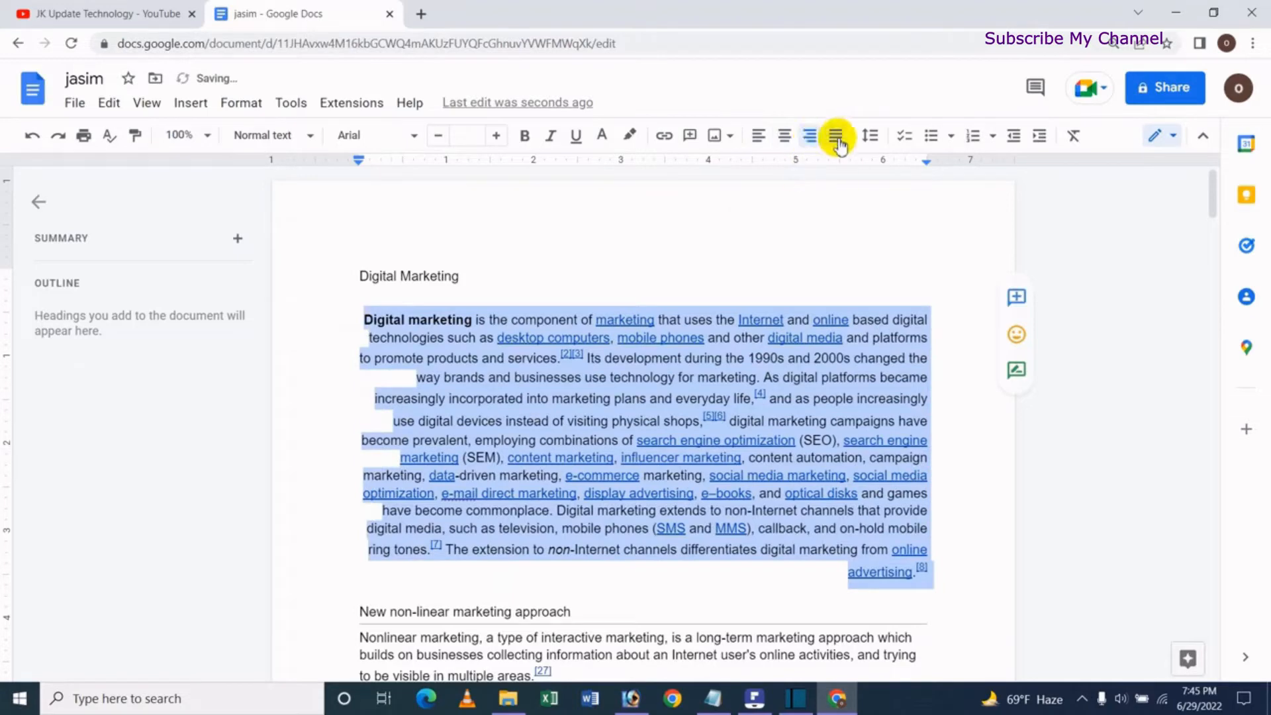
pyautogui.click(837, 139)
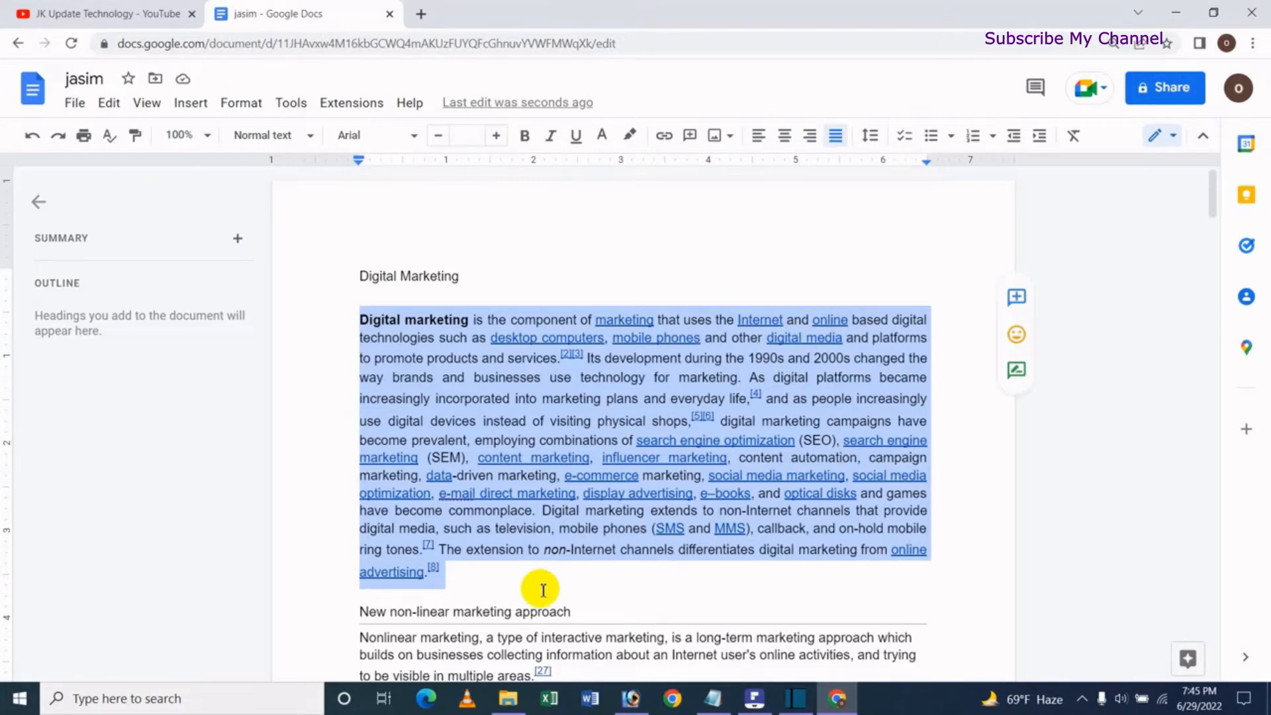
pyautogui.click(32, 137)
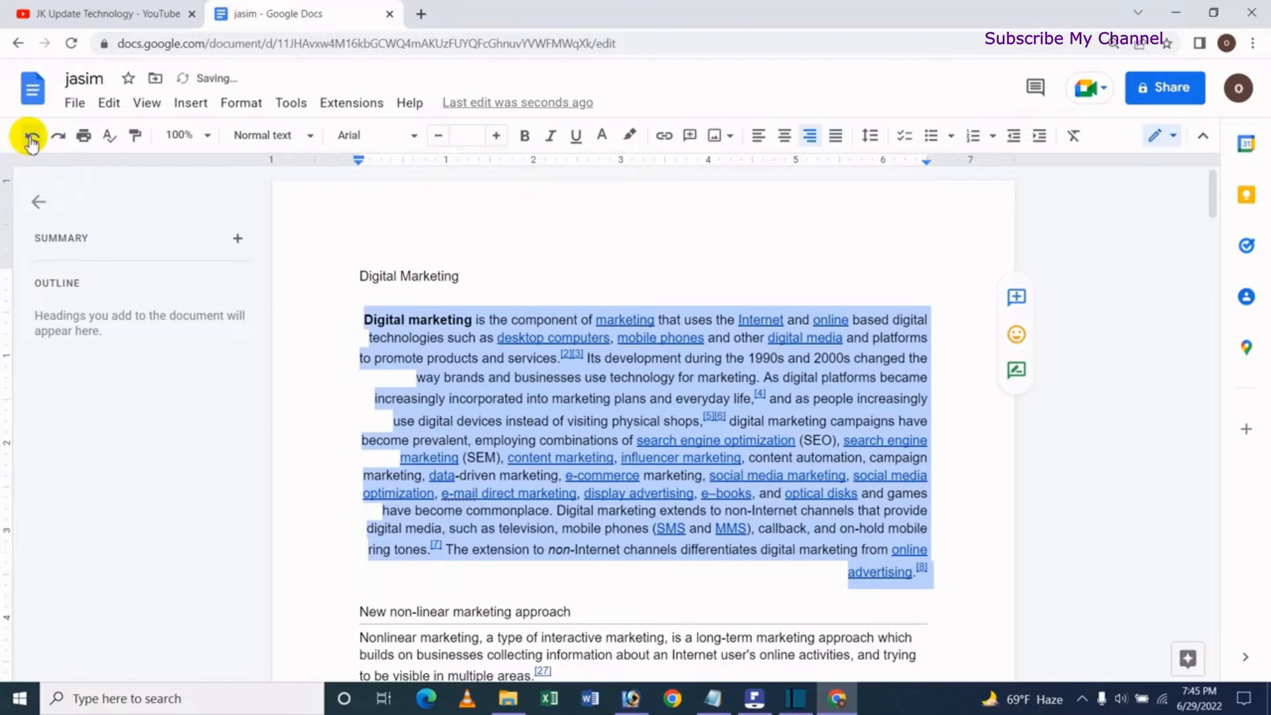
pyautogui.click(31, 140)
pyautogui.click(31, 140)
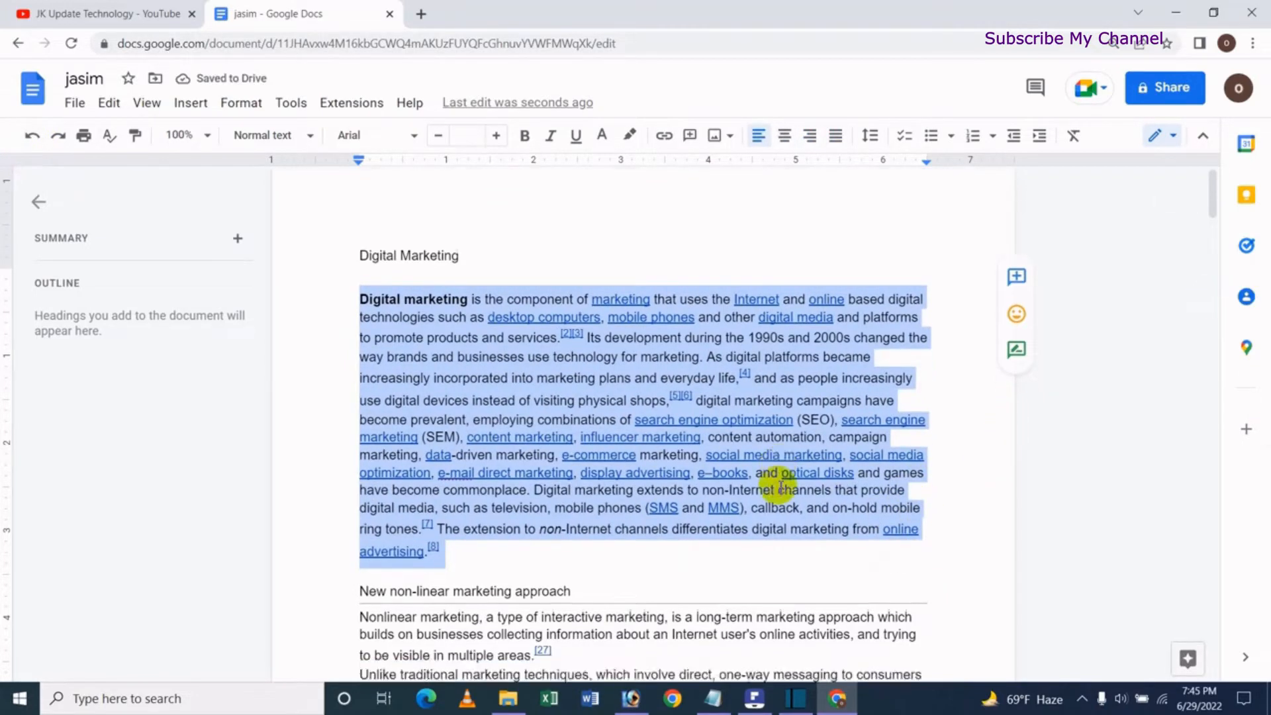
# Step: Justify the selected opening paragraph below the title
pyautogui.scroll(-3, 772, 488)
pyautogui.scroll(3, 871, 475)
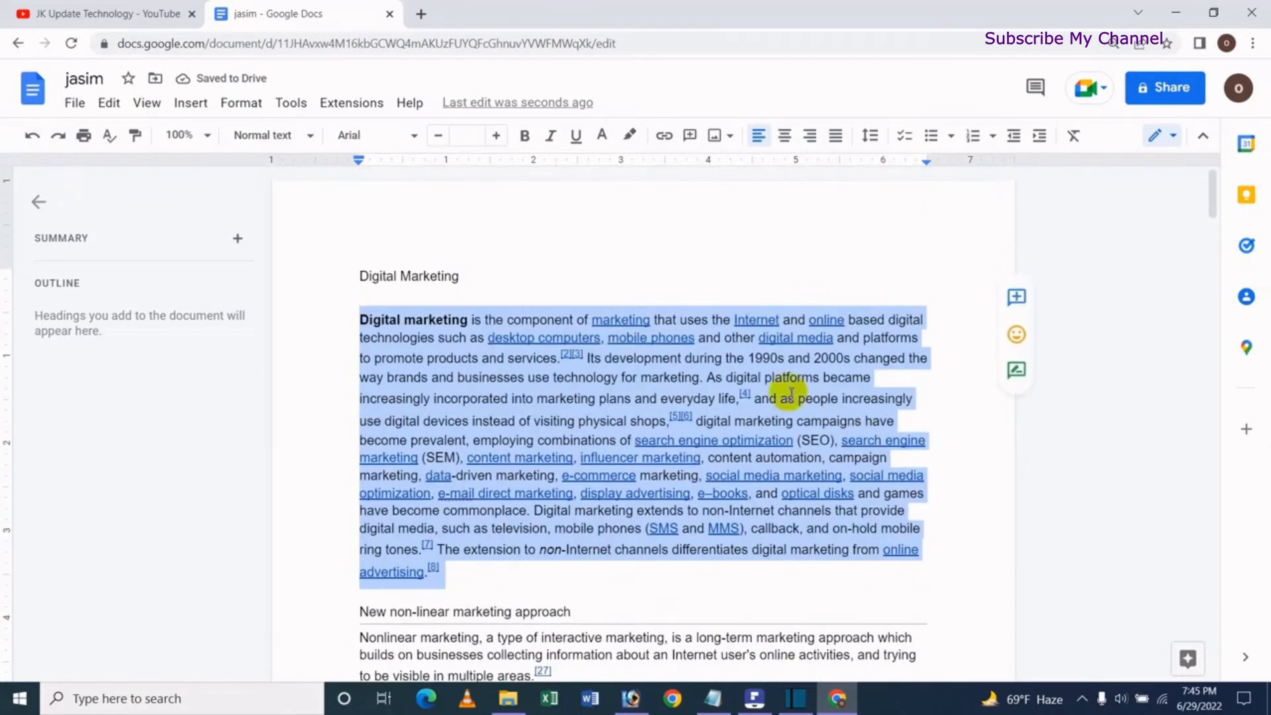
pyautogui.click(834, 136)
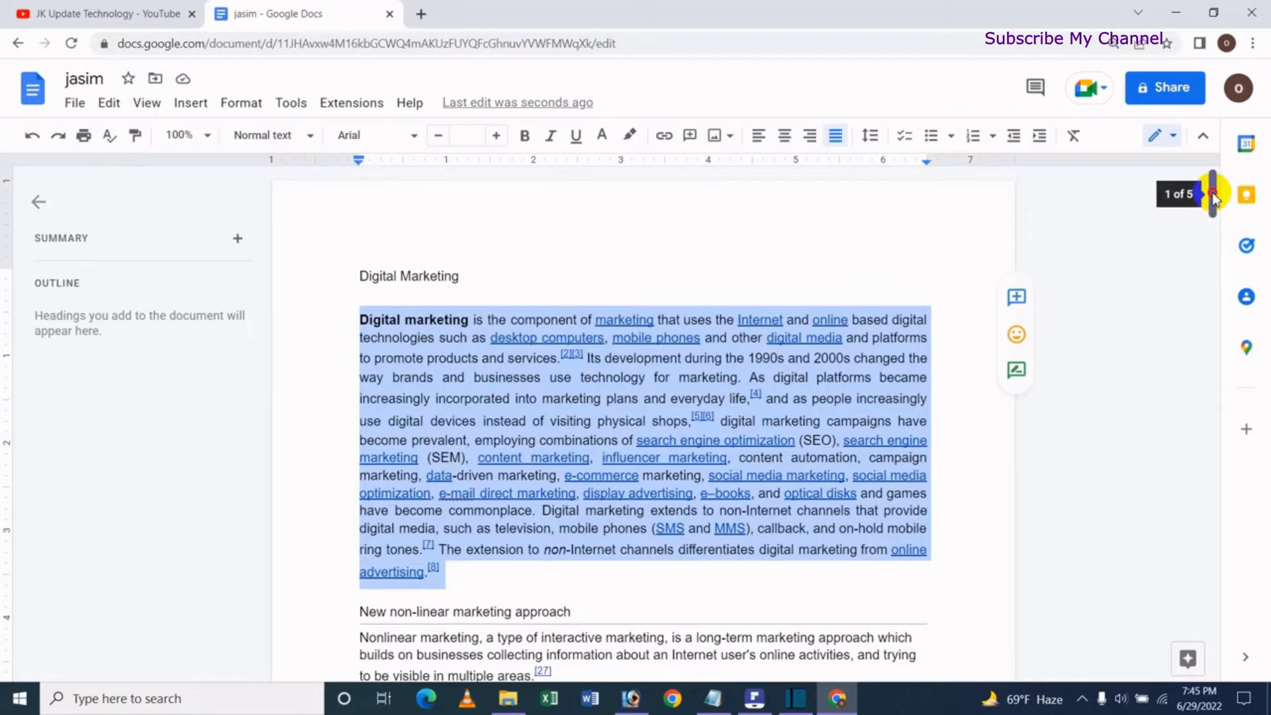
# Step: Align the first two paragraphs under "New non-linear marketing approach" right, left and center in turn, and finish with justified
pyautogui.moveTo(1214, 196); pyautogui.dragTo(1218, 223)
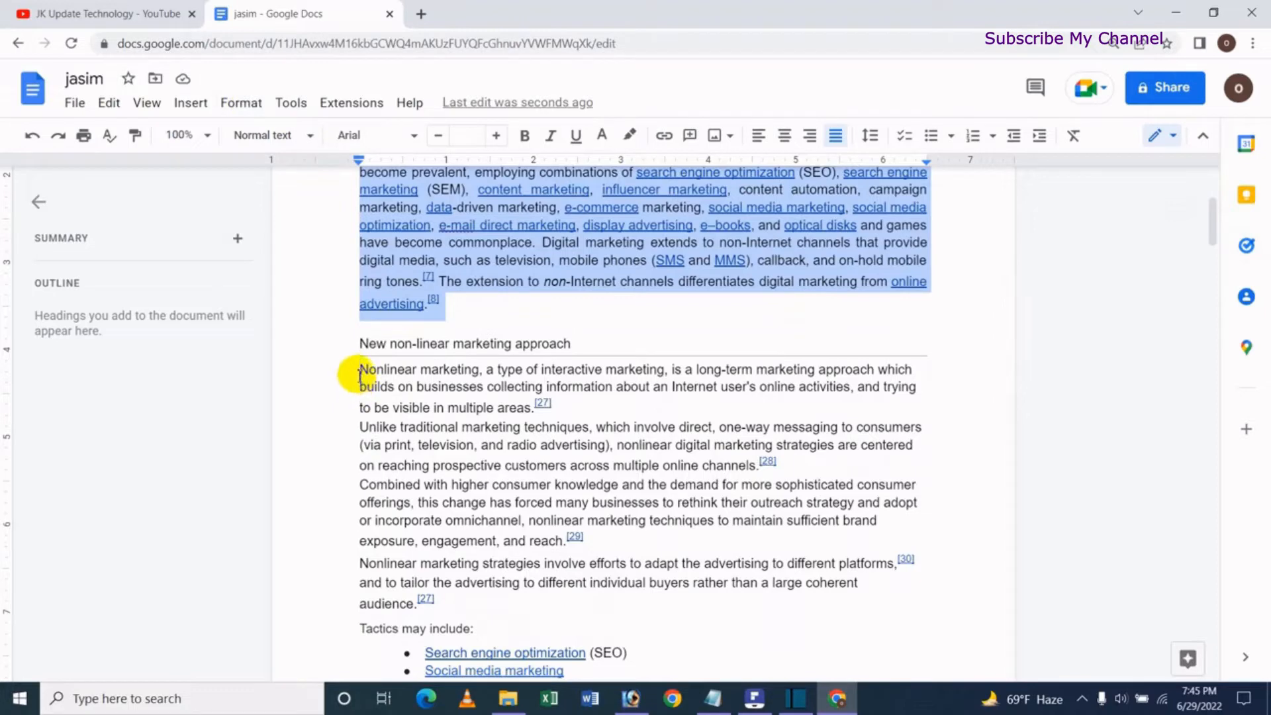
pyautogui.moveTo(359, 375); pyautogui.dragTo(774, 466)
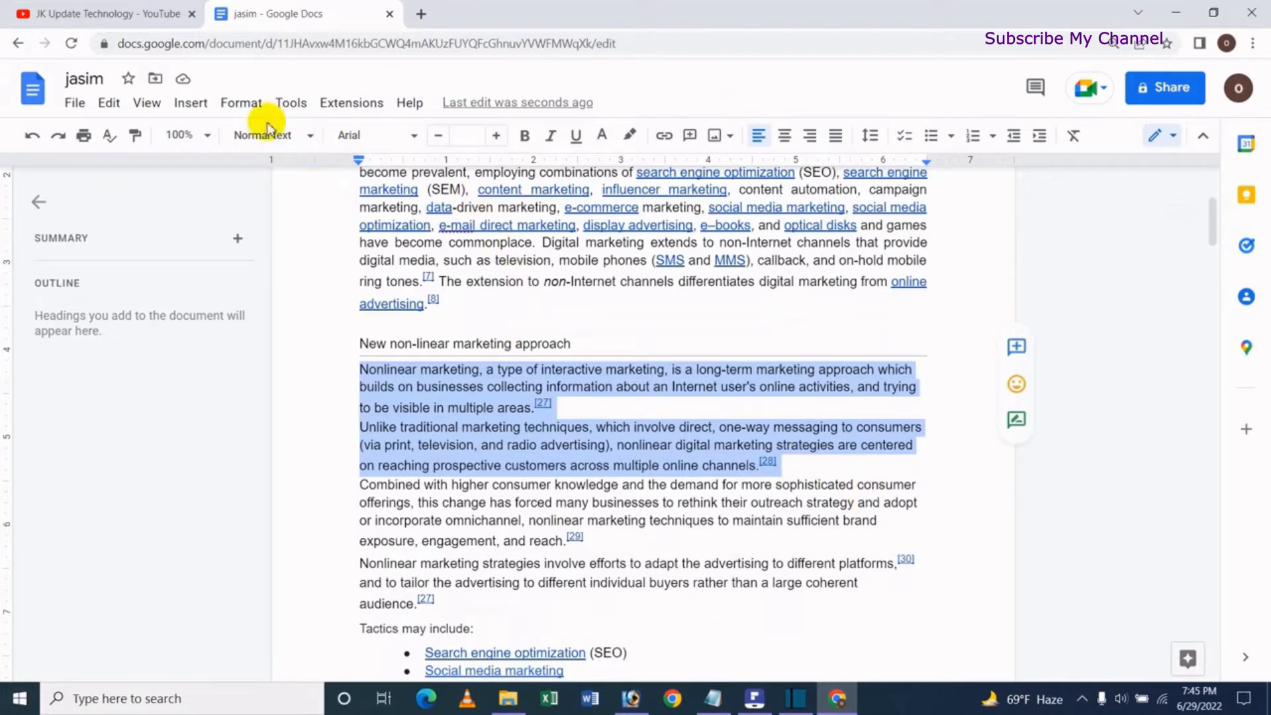
pyautogui.click(247, 103)
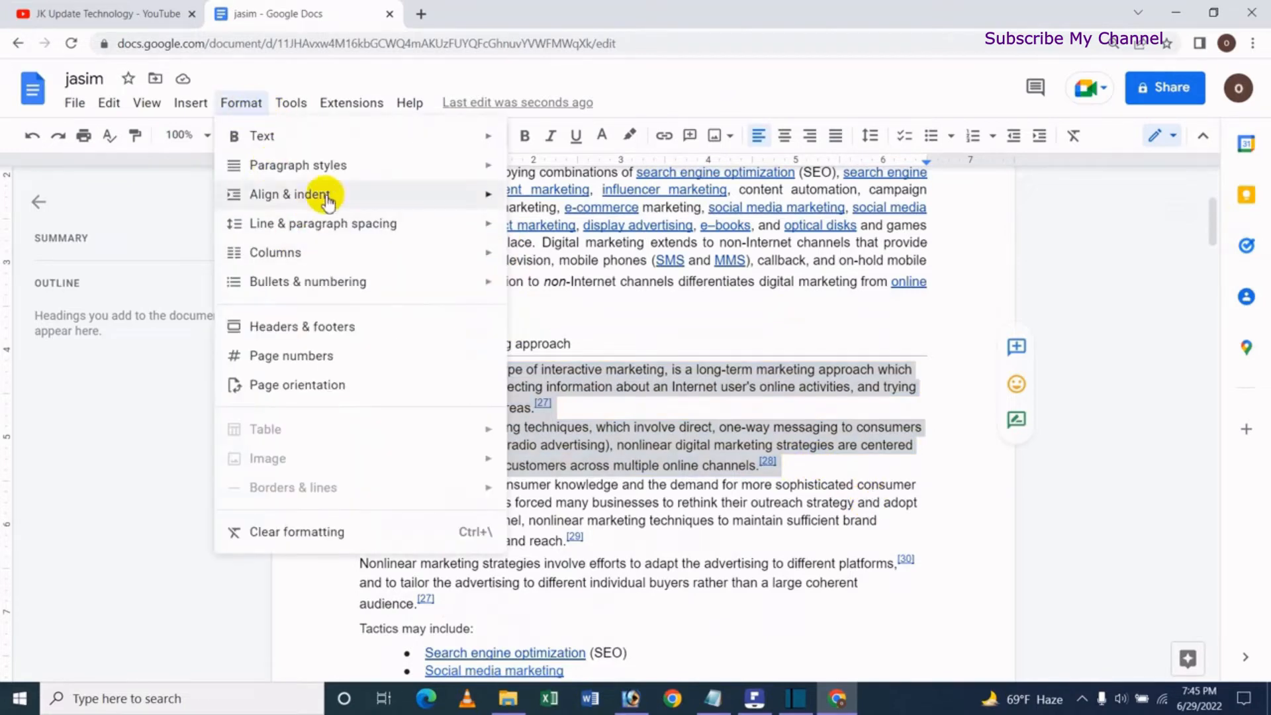
pyautogui.moveTo(321, 193)
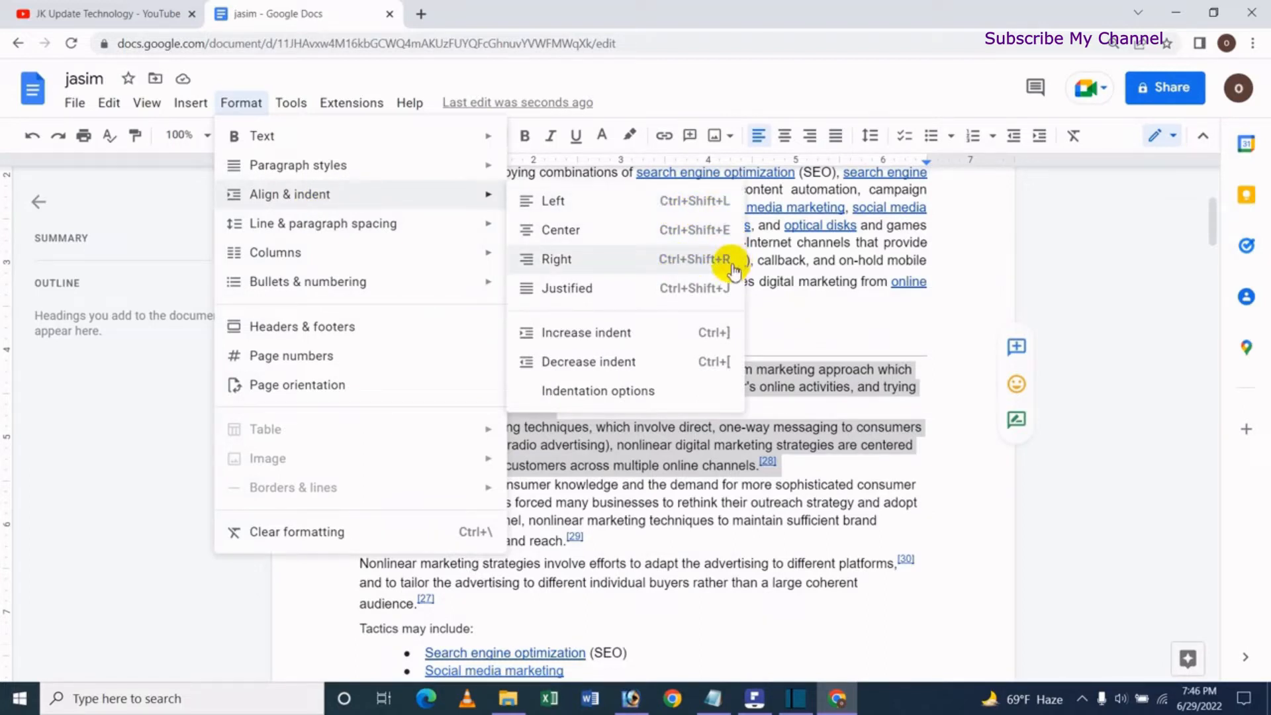
pyautogui.click(861, 92)
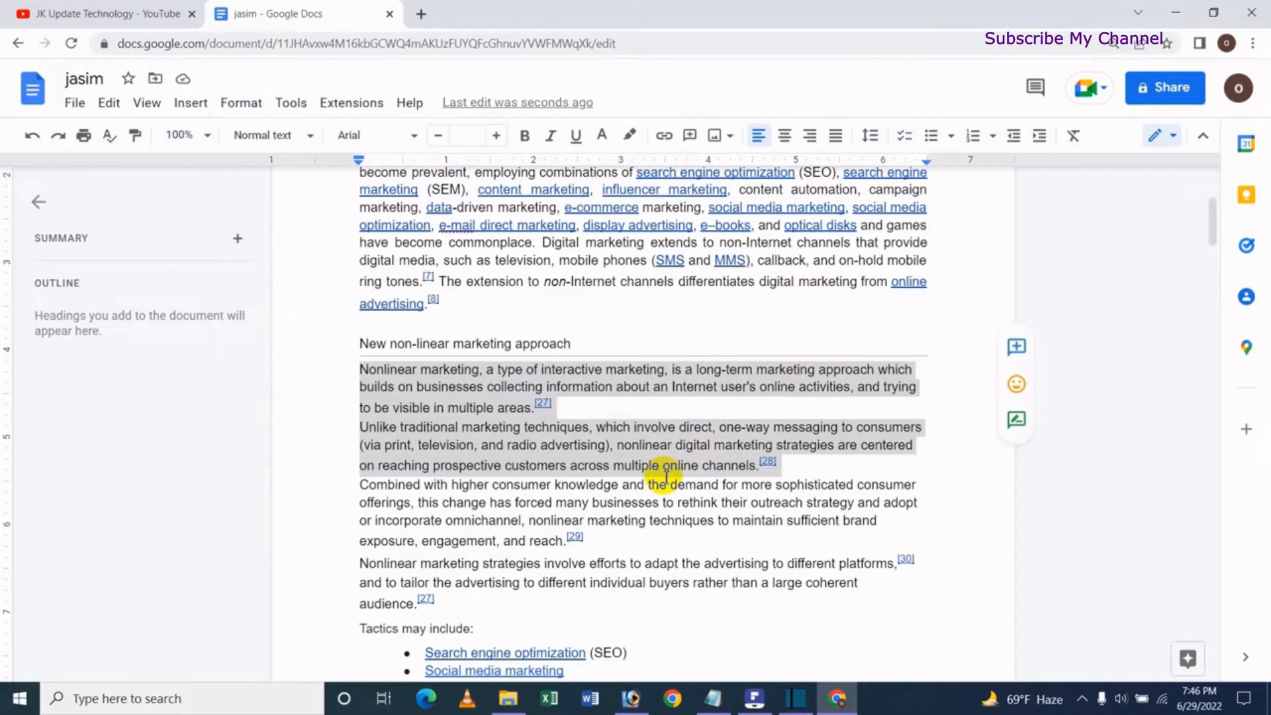
pyautogui.hotkey('ctrl', 'shift', 'r')
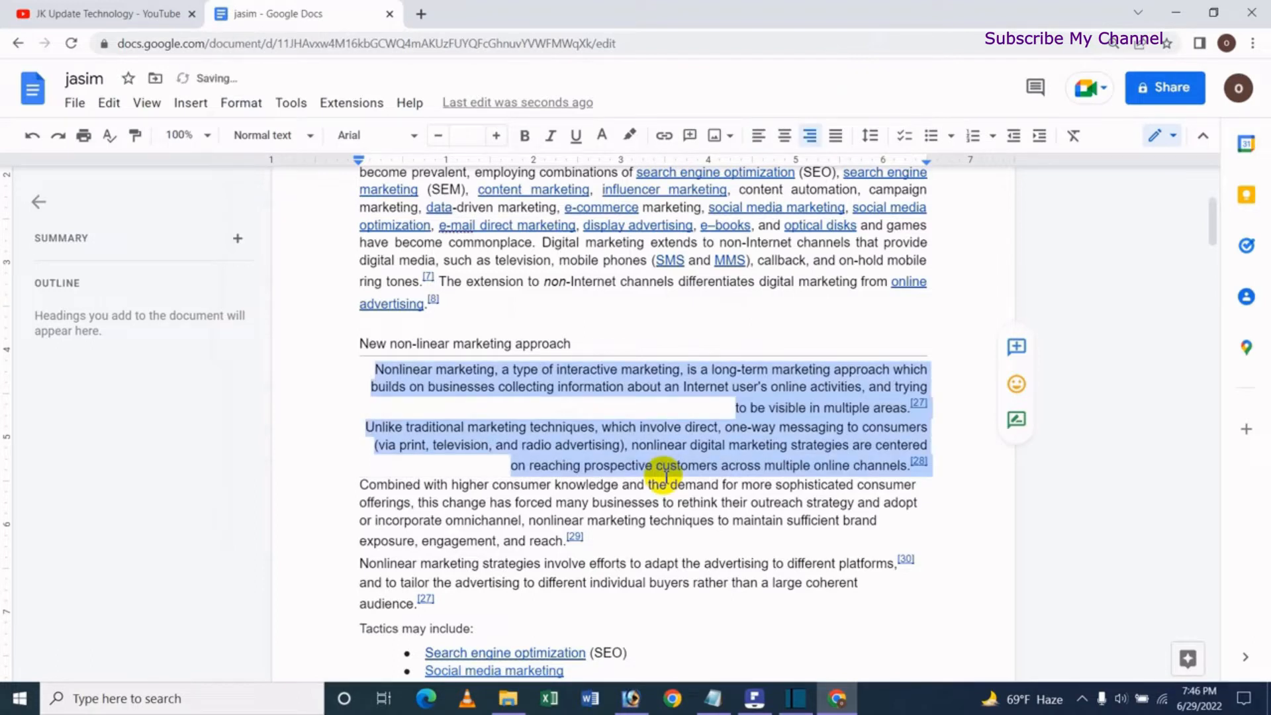
pyautogui.hotkey('ctrl', 'shift', 'l')
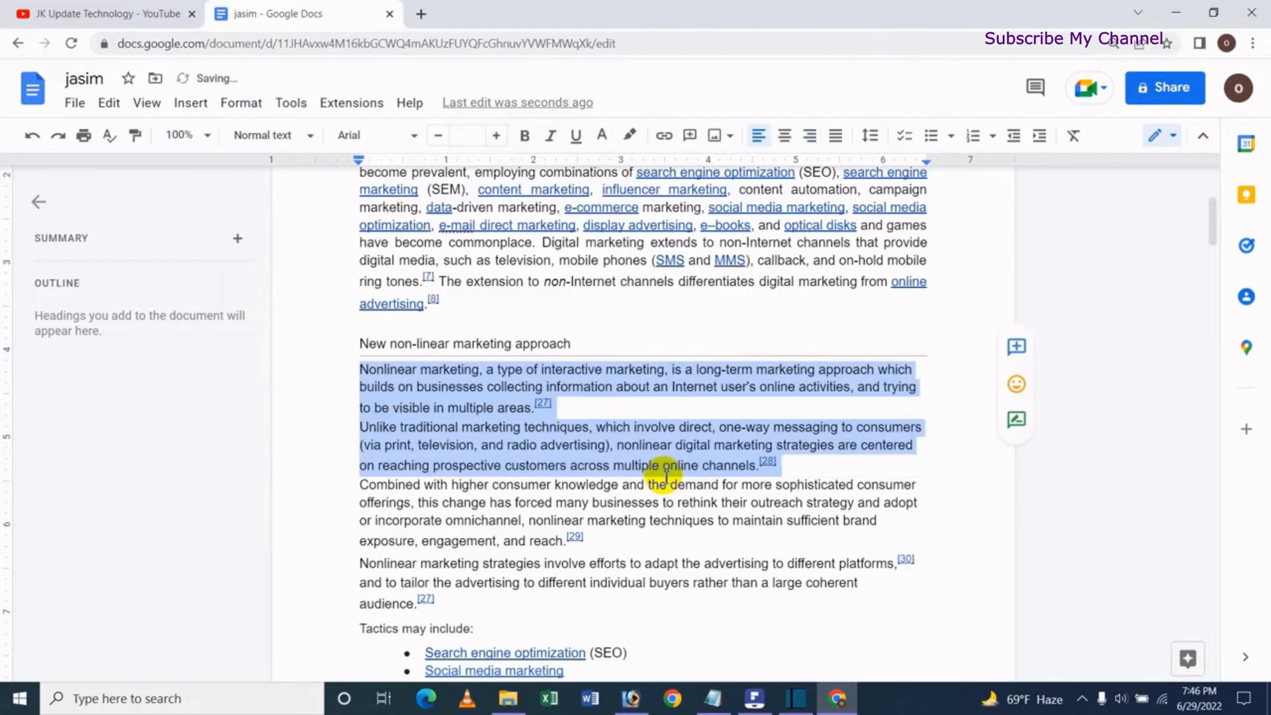
pyautogui.hotkey('ctrl', 'shift', 'e')
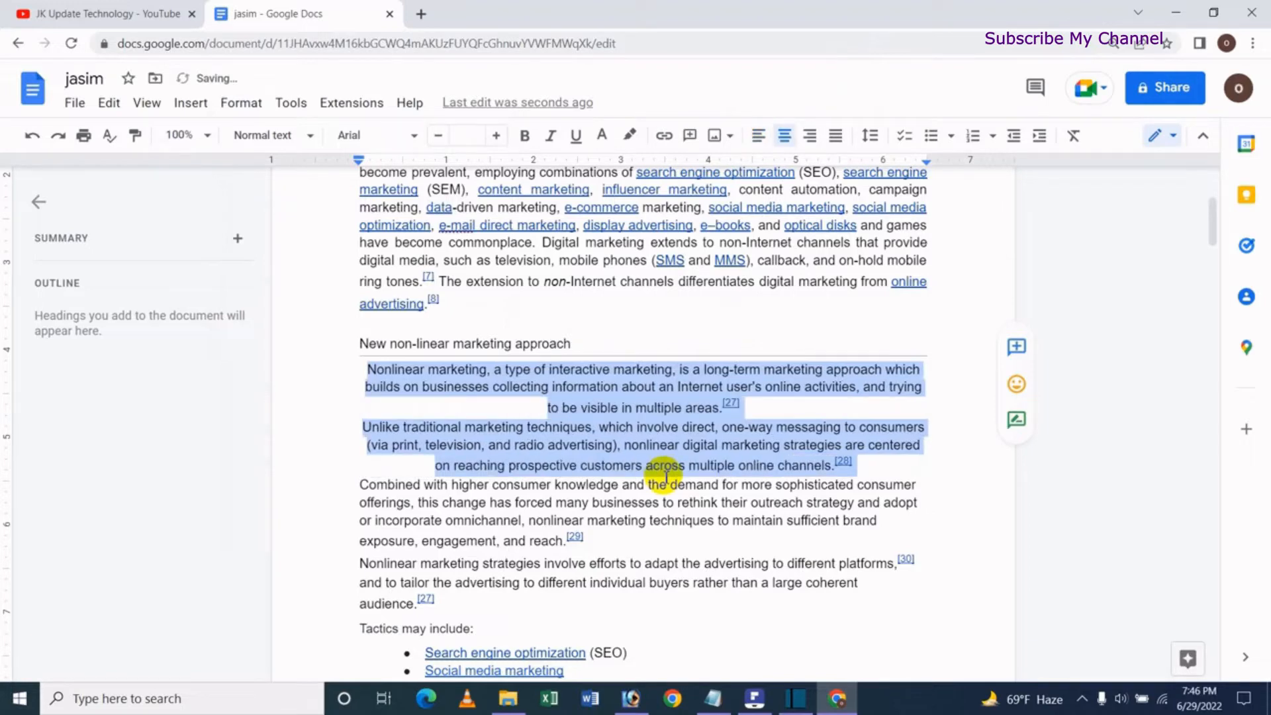
pyautogui.hotkey('ctrl', 'shift', 'j')
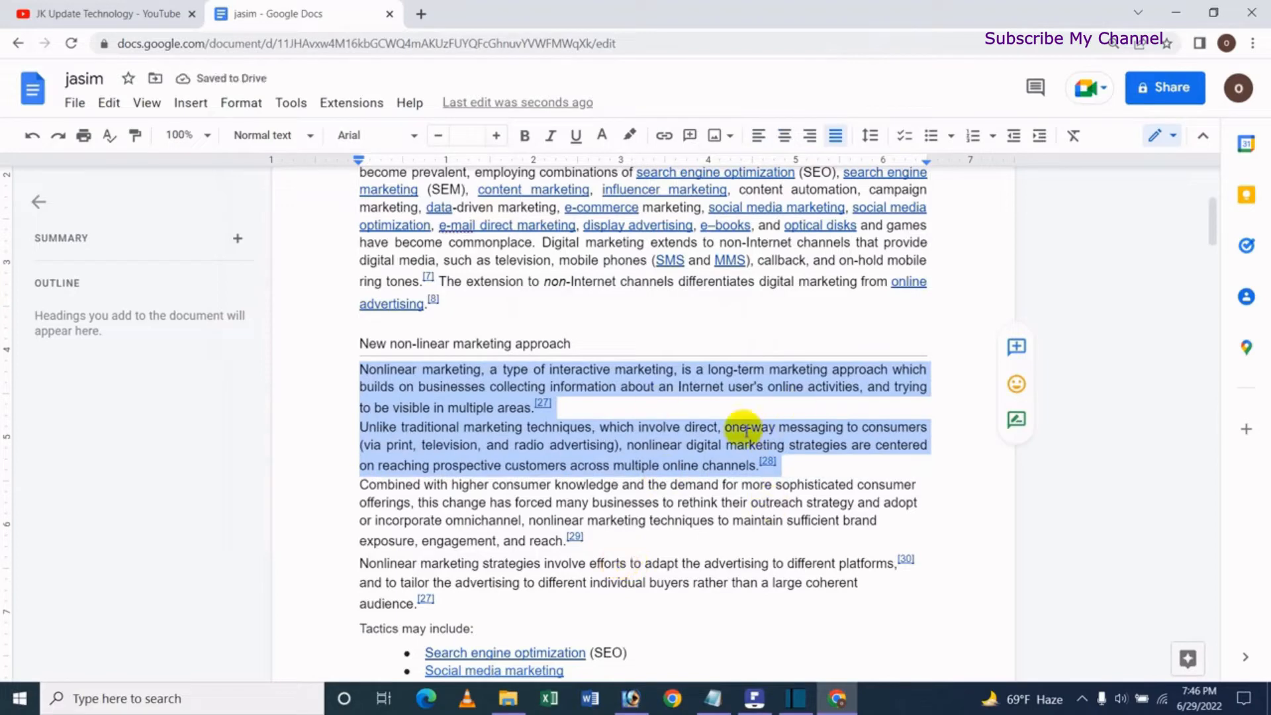
# Step: Align the "Combined with higher consumer knowledge" and "Nonlinear marketing strategies" paragraphs center and right in turn, and finish with justified
pyautogui.scroll(-3, 1218, 228)
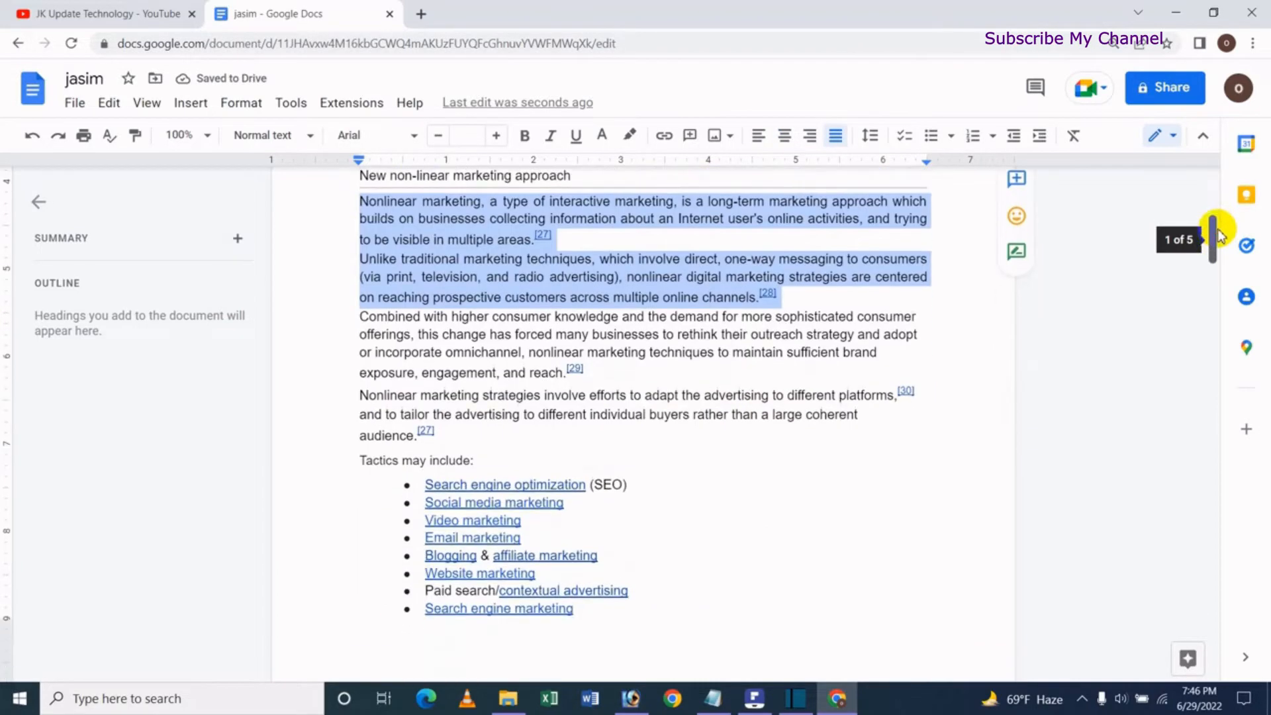
pyautogui.click(363, 319)
pyautogui.moveTo(362, 319); pyautogui.dragTo(448, 430)
pyautogui.click(255, 110)
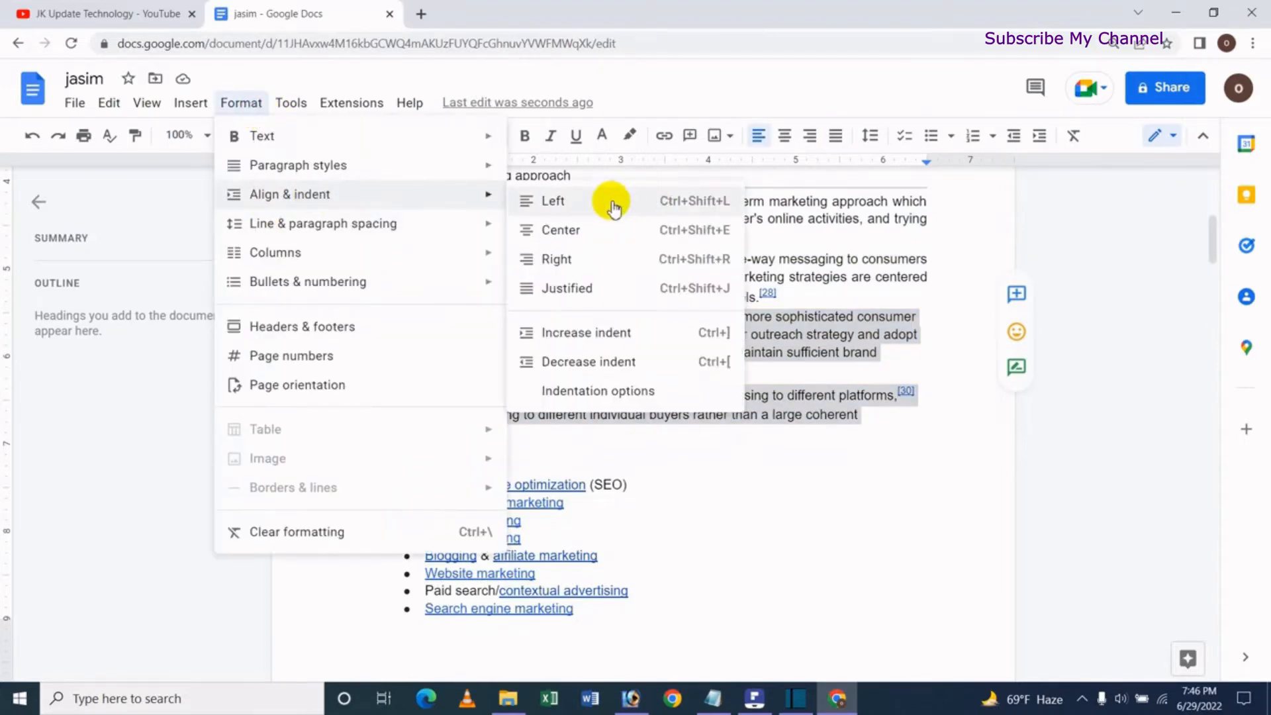
pyautogui.click(576, 229)
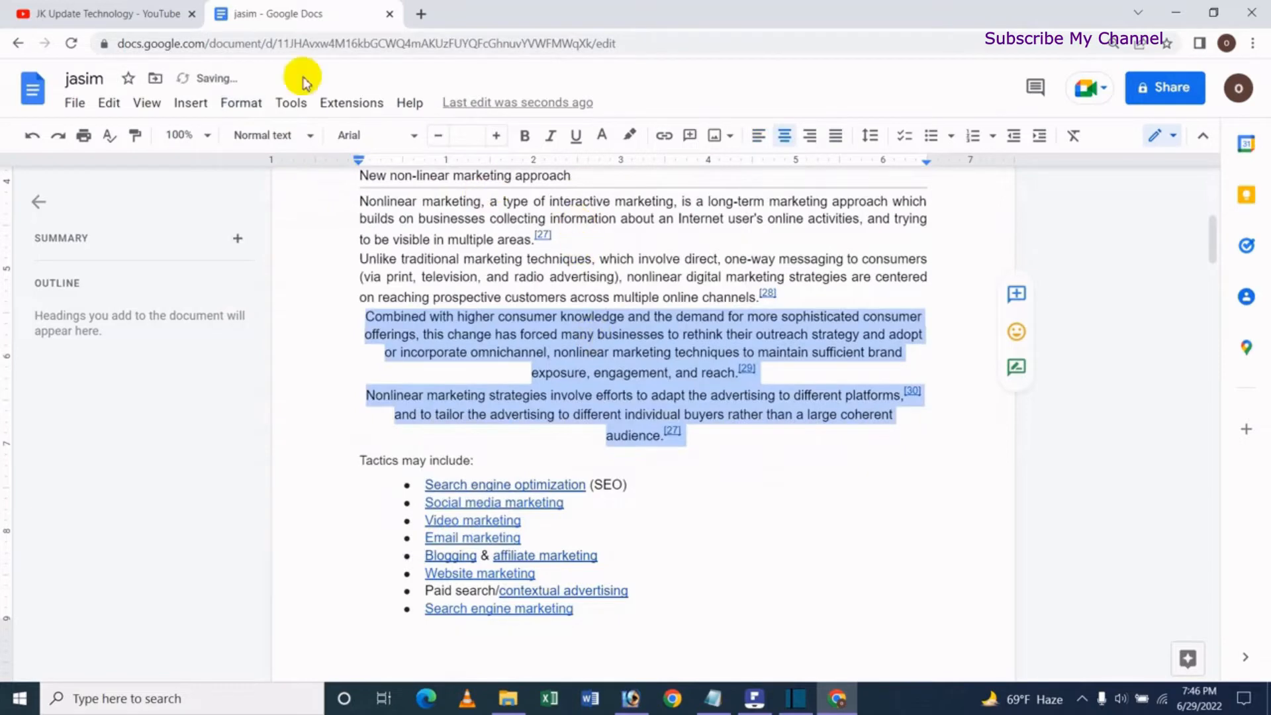
pyautogui.click(241, 103)
pyautogui.moveTo(318, 196)
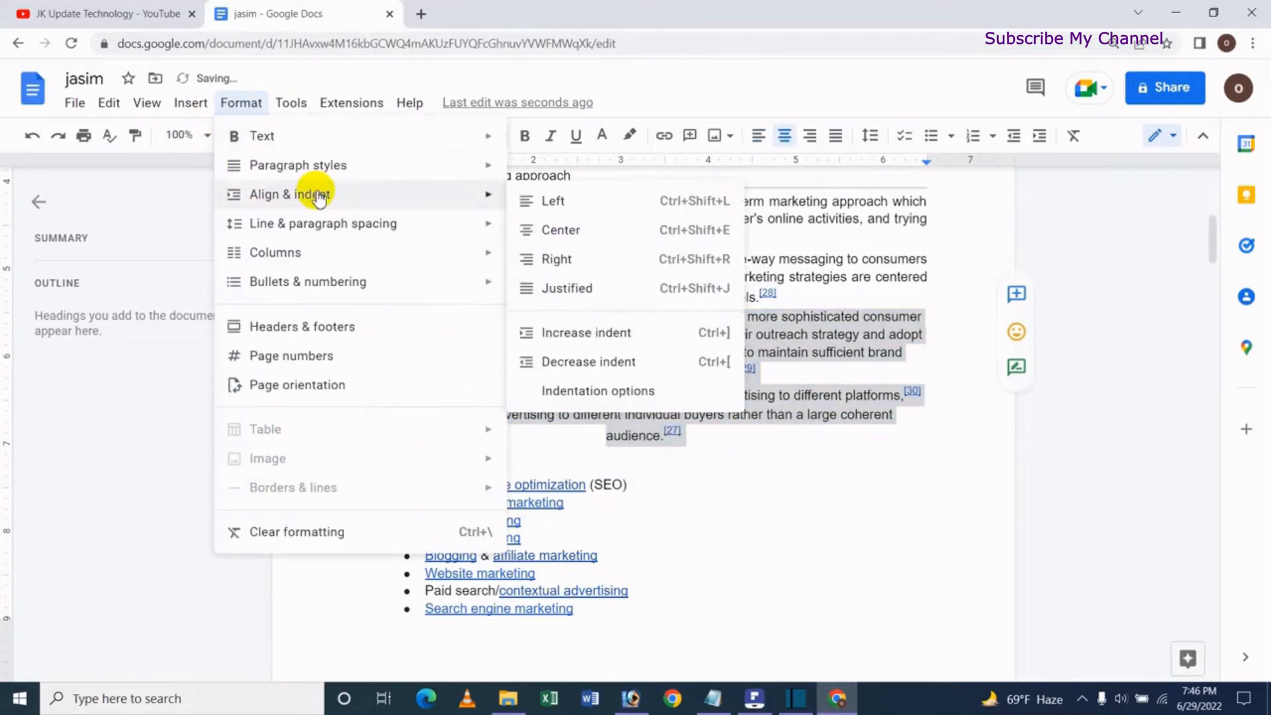
pyautogui.click(558, 259)
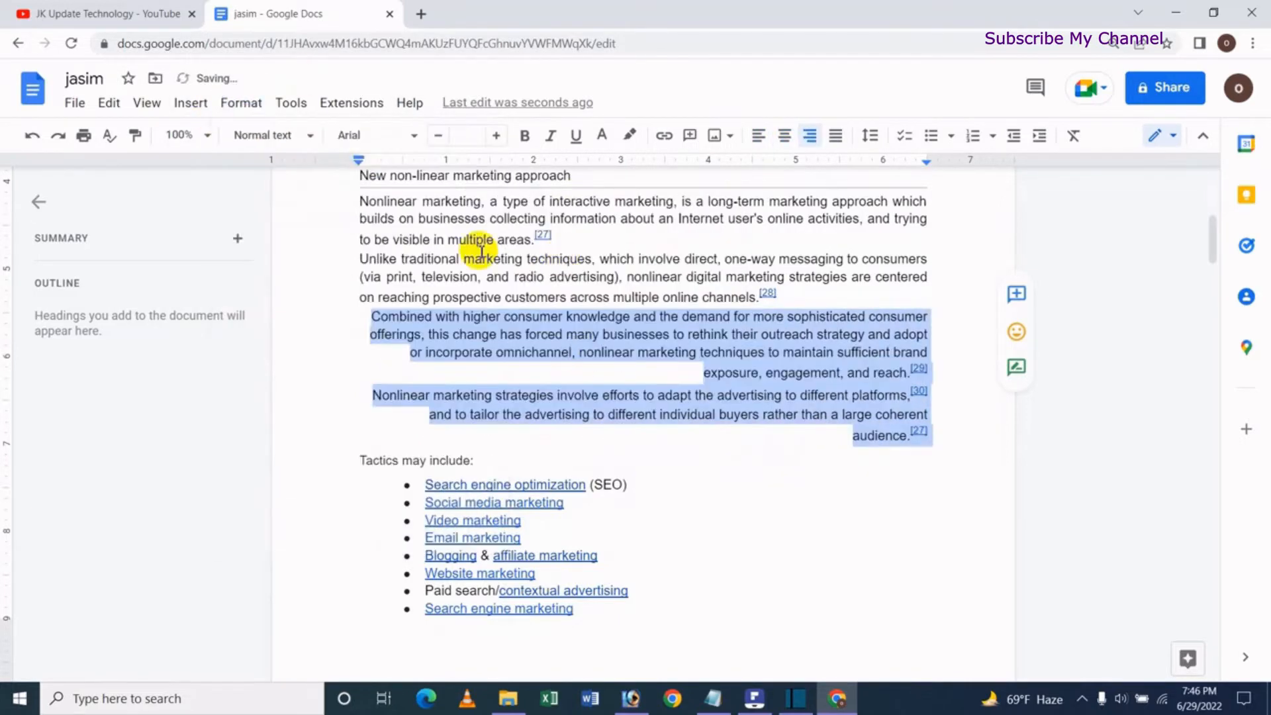
pyautogui.click(241, 102)
pyautogui.moveTo(380, 192)
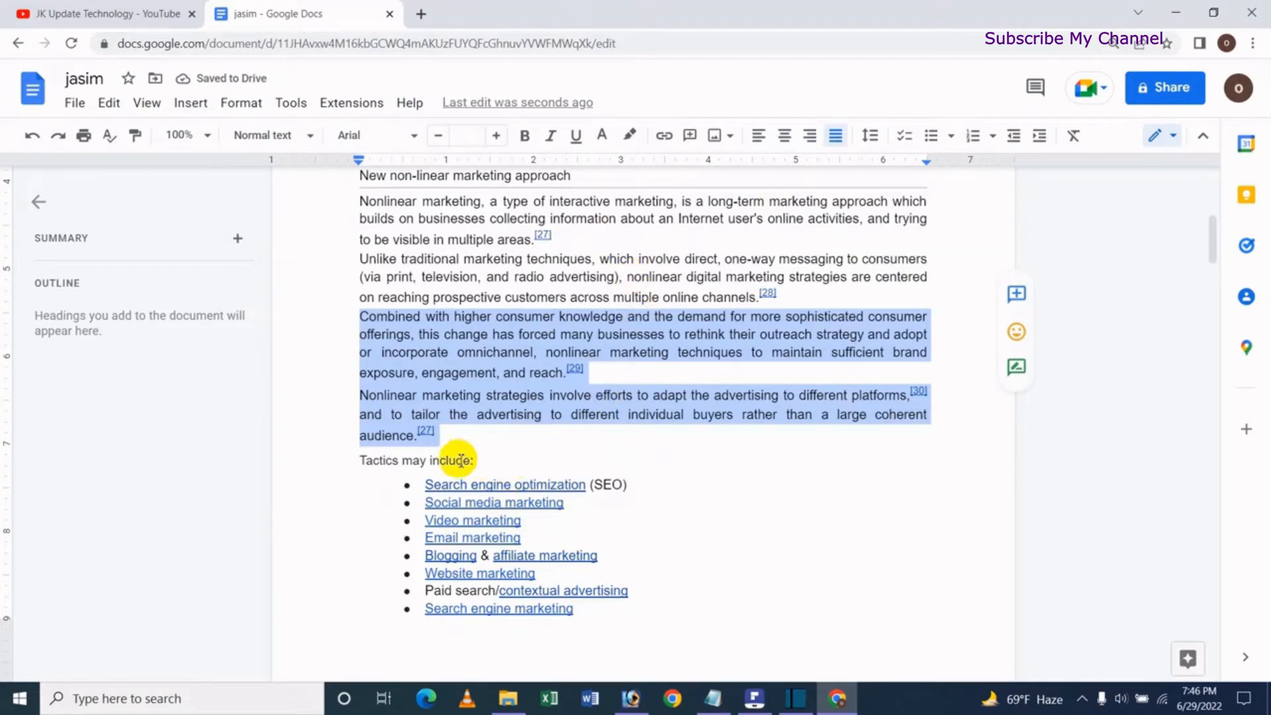
# Step: Clear the text selection and look over the available alignment and indent options for paragraphs
pyautogui.click(494, 448)
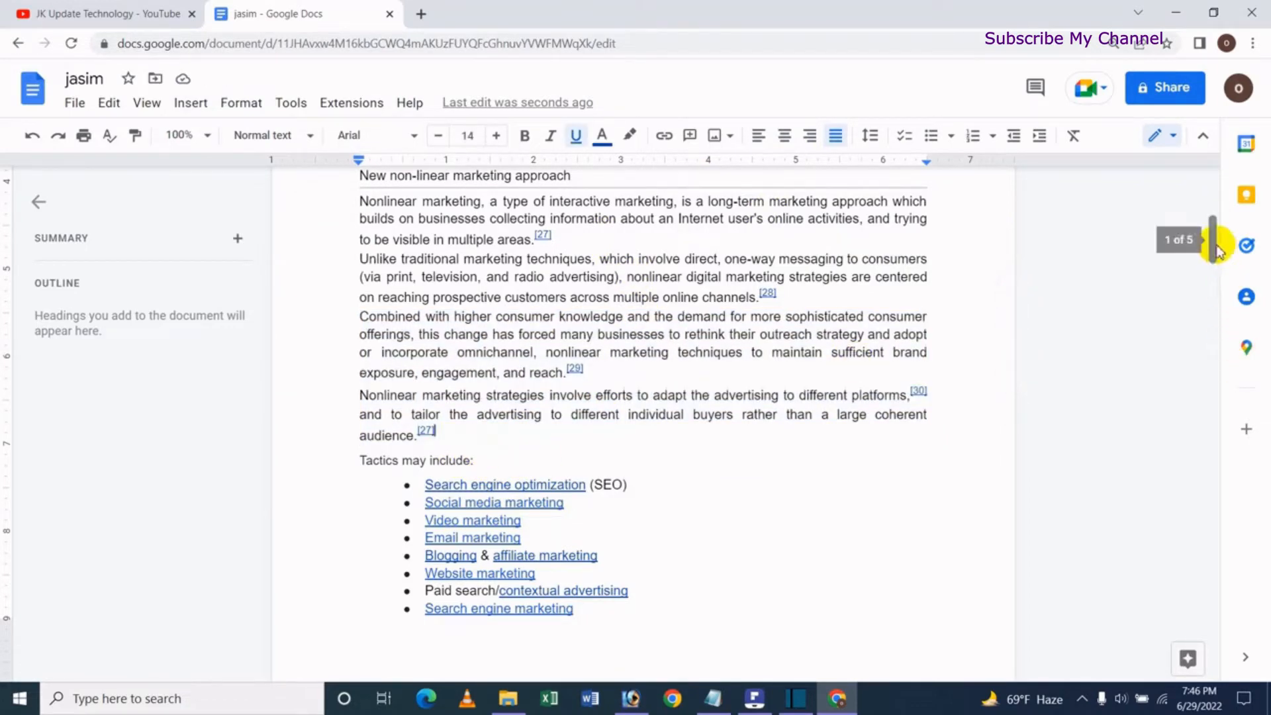
pyautogui.moveTo(1217, 246)
pyautogui.mouseDown()
pyautogui.moveTo(1218, 264)
pyautogui.moveTo(1216, 227)
pyautogui.mouseUp()
pyautogui.click(244, 103)
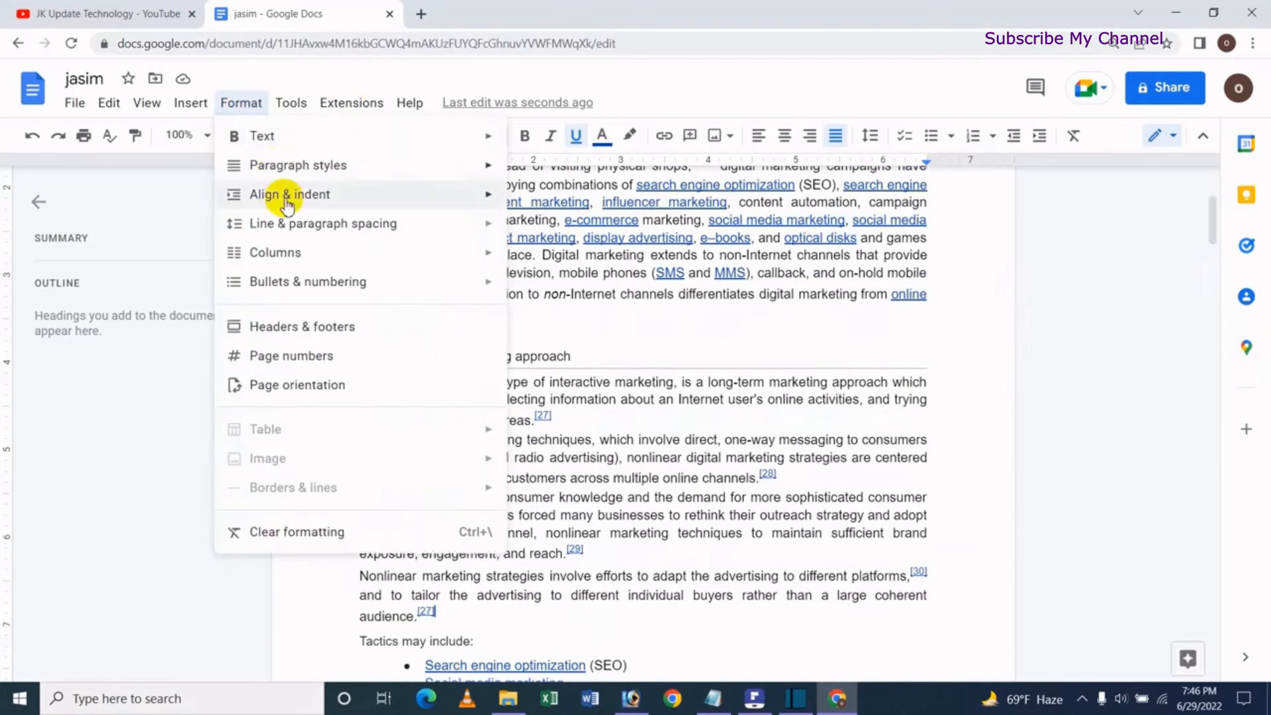
pyautogui.moveTo(287, 199)
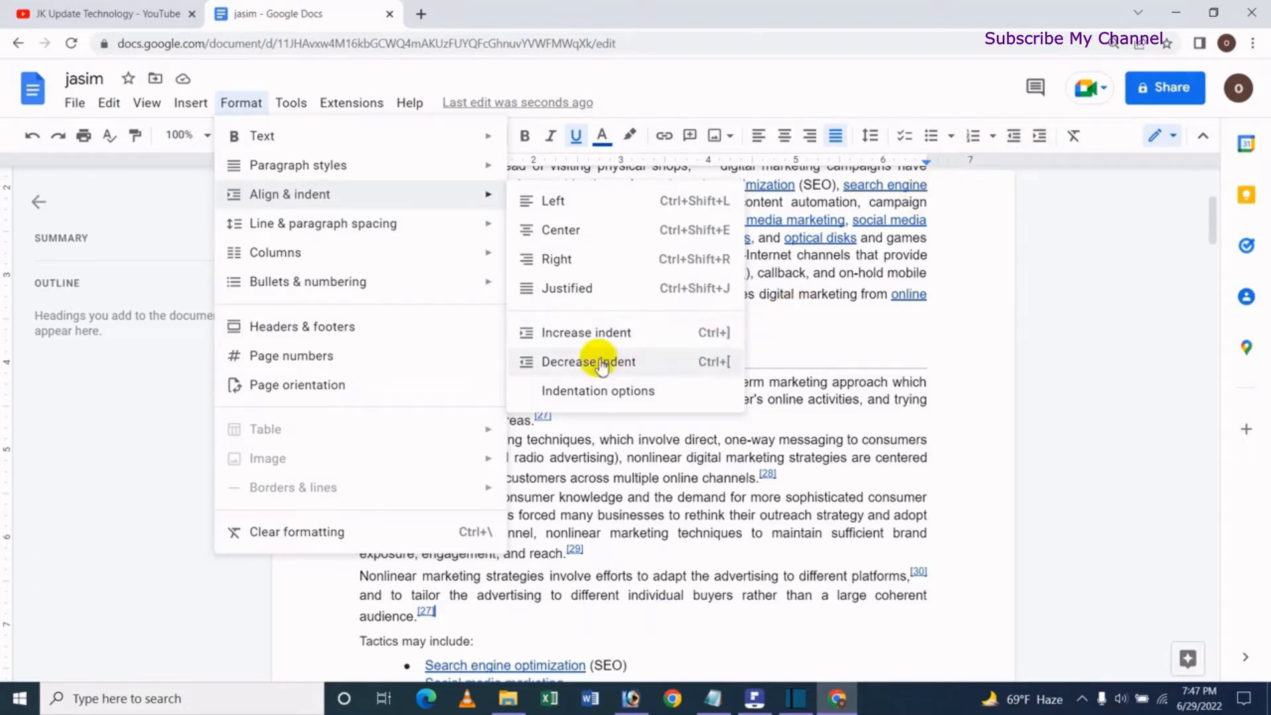
pyautogui.click(837, 396)
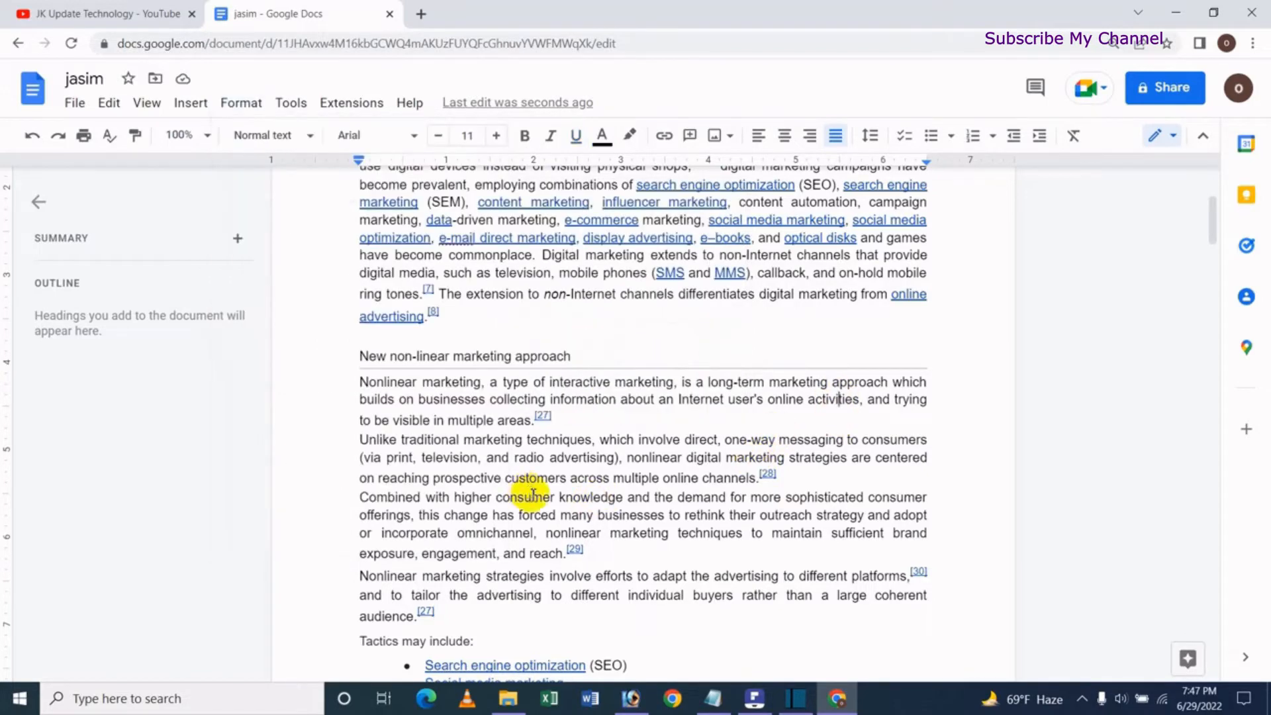
# Step: Indent the first paragraph under "New non-linear marketing approach" to 1 inch, return it to the margin, and indent it to 1 inch again
pyautogui.moveTo(359, 383); pyautogui.dragTo(544, 420)
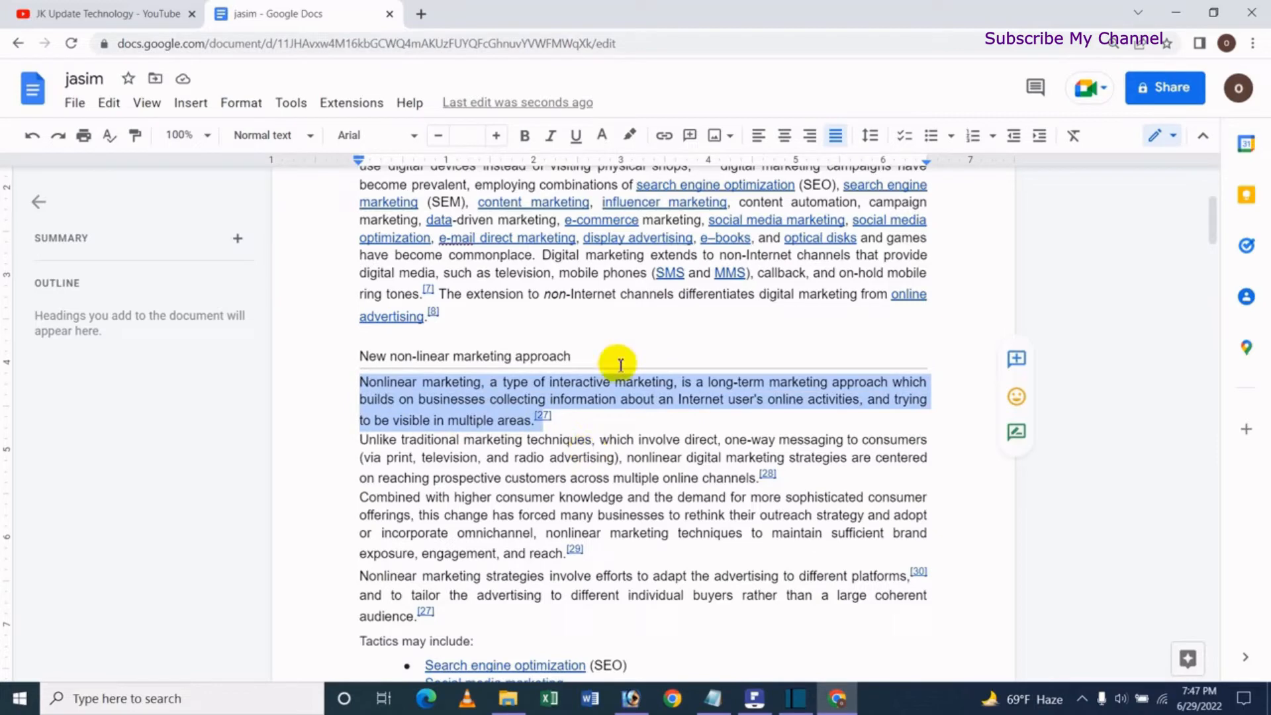
pyautogui.click(1039, 138)
pyautogui.click(1040, 138)
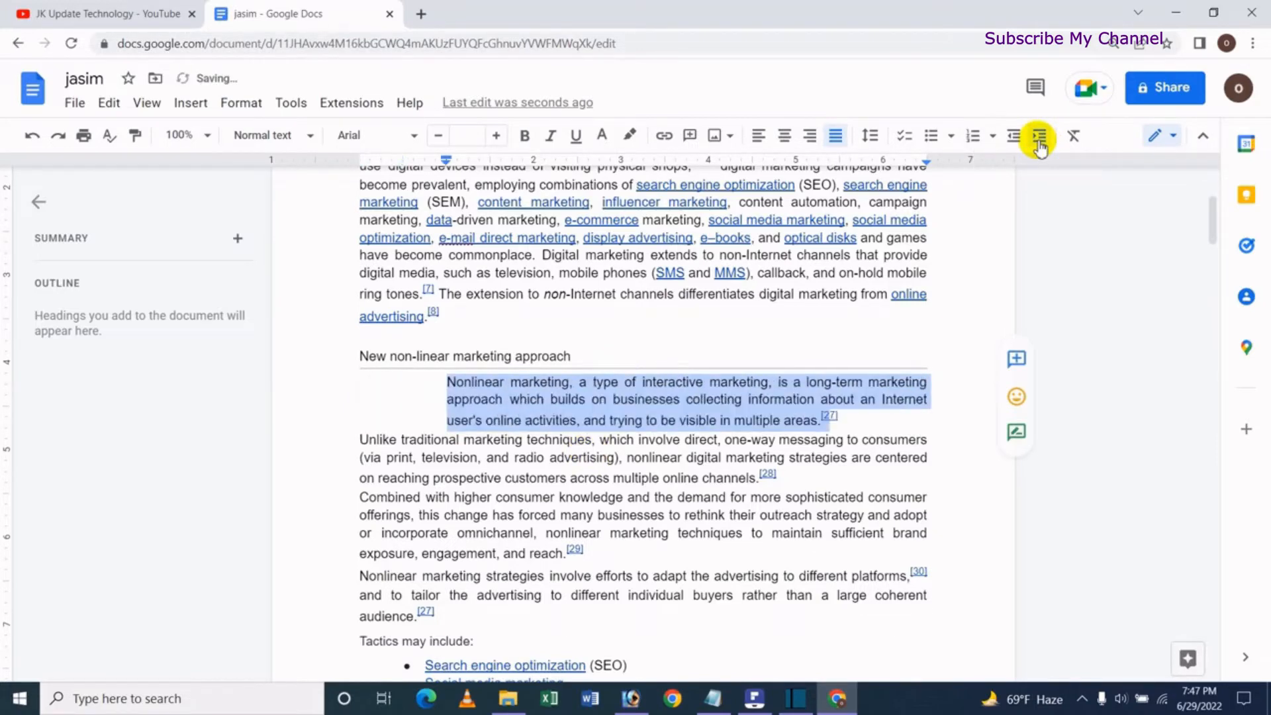
pyautogui.click(1015, 138)
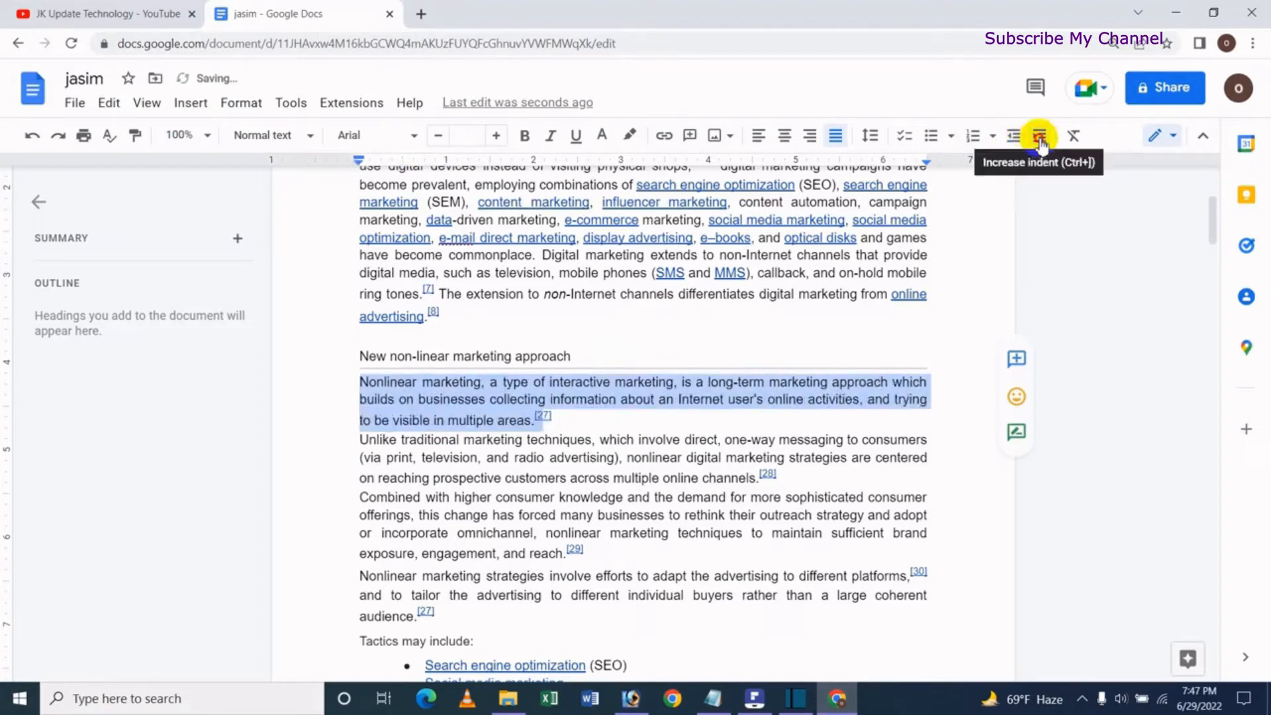
pyautogui.click(1039, 137)
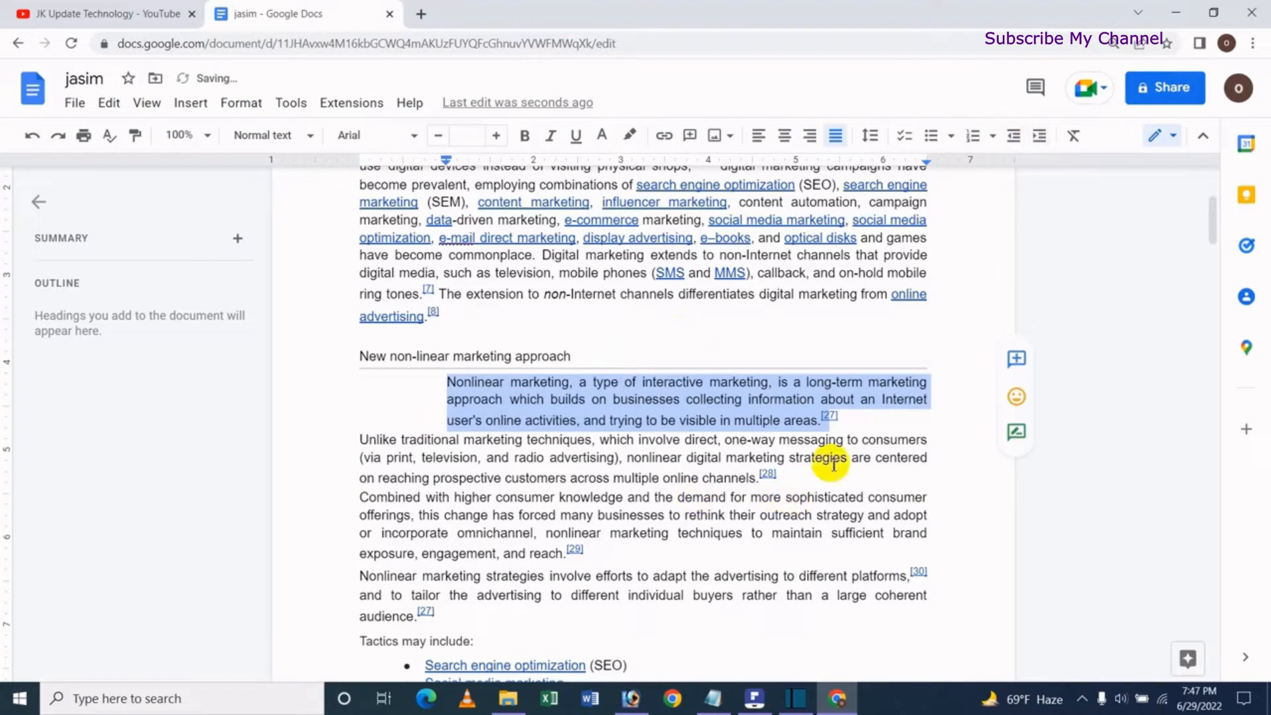
# Step: Add four lines below the indented paragraph reading "Dsfsdkjfds", "Sdfsdjk", "Sdfsd" and "dsfsd"
pyautogui.click(852, 422)
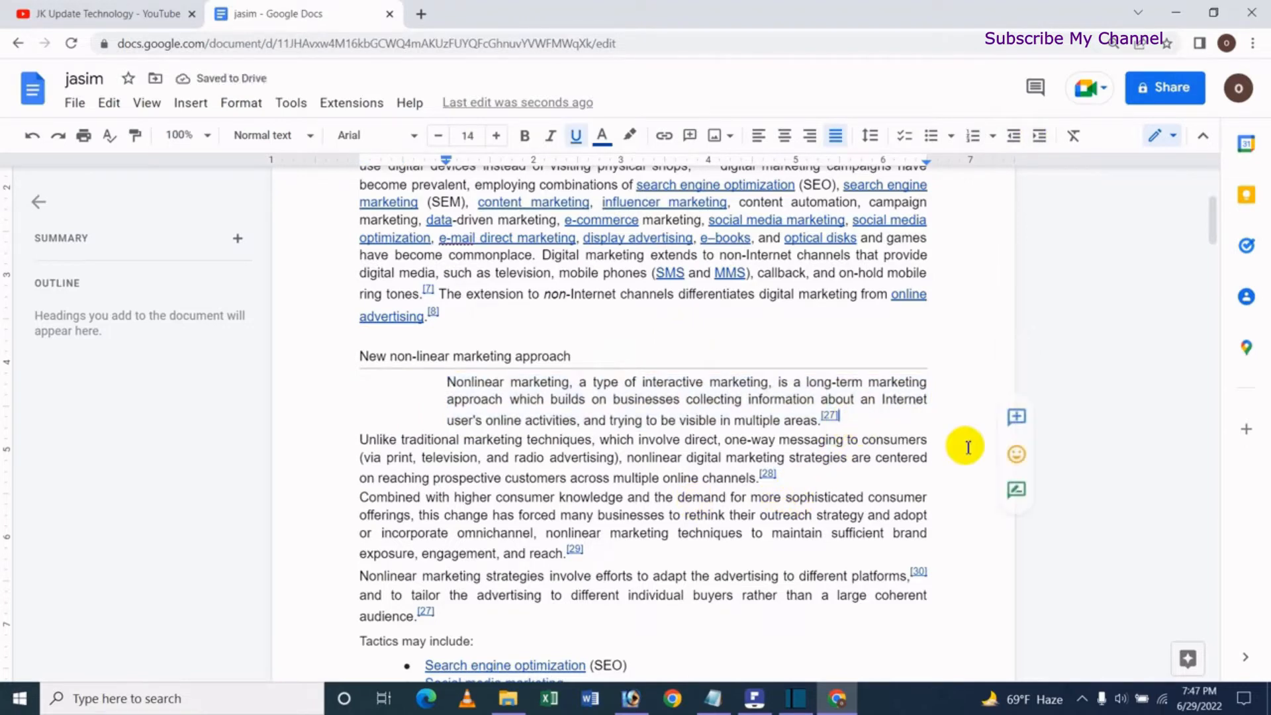
pyautogui.press('Return')
pyautogui.write('Dsfsdkjfds')
pyautogui.press('Return')
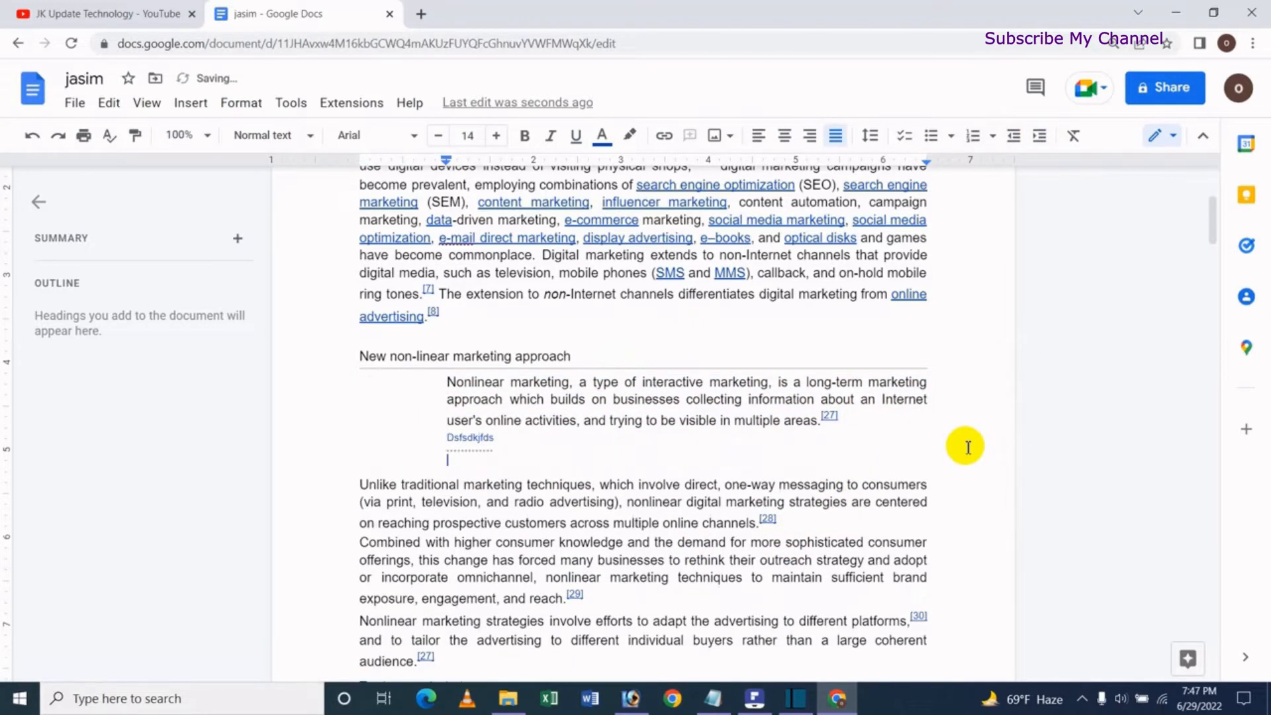
pyautogui.write('sdfsdjk')
pyautogui.press('Return')
pyautogui.write('sdfsd')
pyautogui.press('Return')
pyautogui.write('dsfsd')
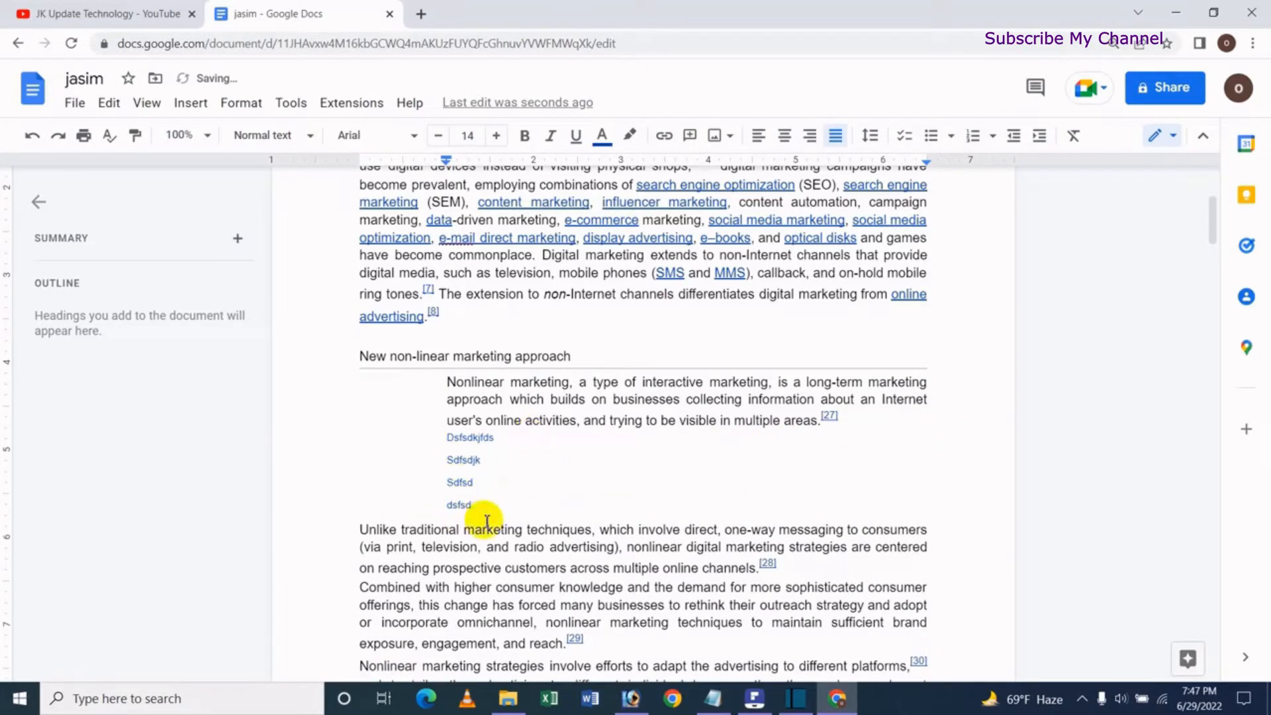
# Step: Start a new line, increase its indent to 2 inches, and add the lines "kljsdjfkjfks", "sdkldsf", "dsf" and "dsf"
pyautogui.press('Return')
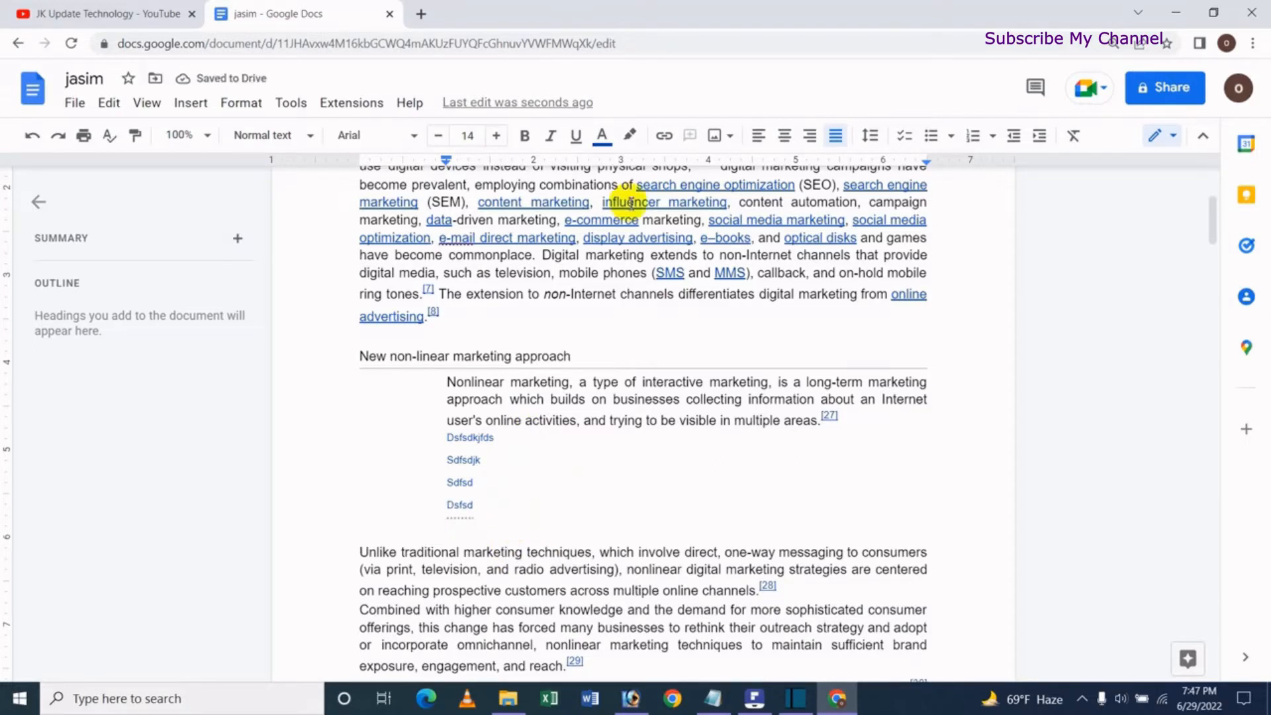
pyautogui.click(1038, 137)
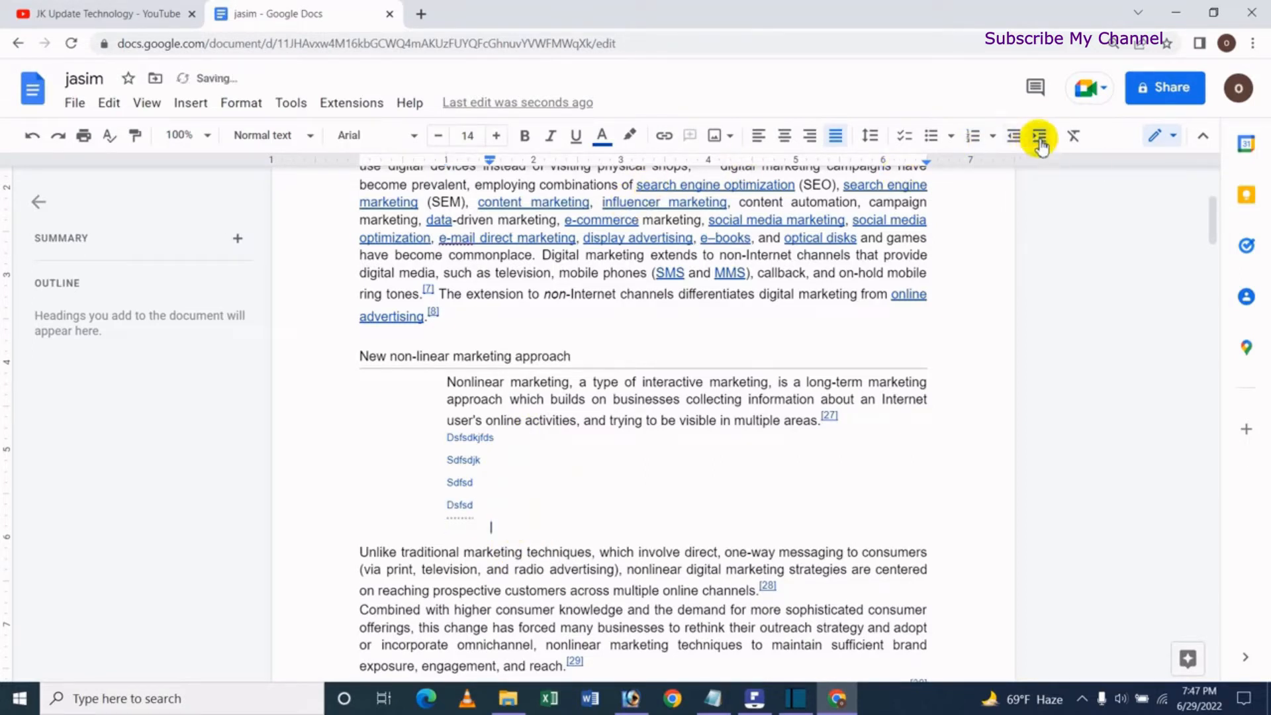
pyautogui.write('kljsdjfkjfks')
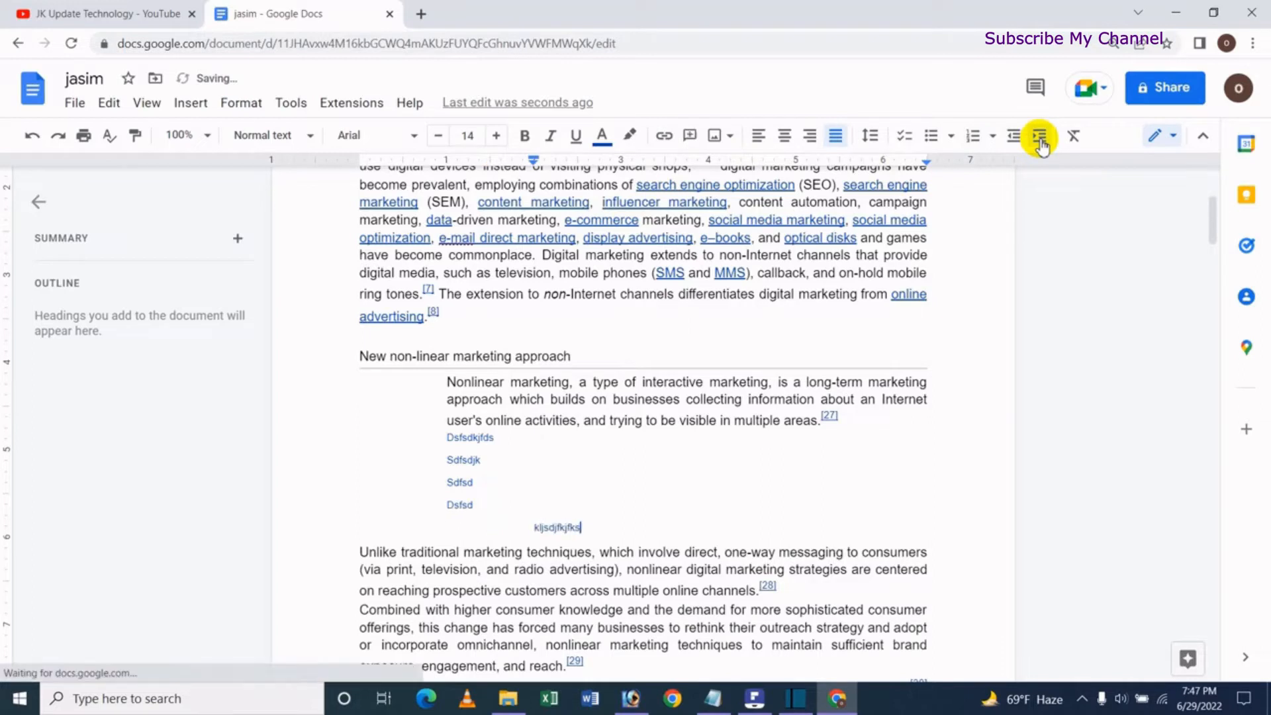
pyautogui.press('Return')
pyautogui.write('sdkldsf')
pyautogui.press('Return')
pyautogui.write('dsf')
pyautogui.press('Return')
pyautogui.write('dsf')
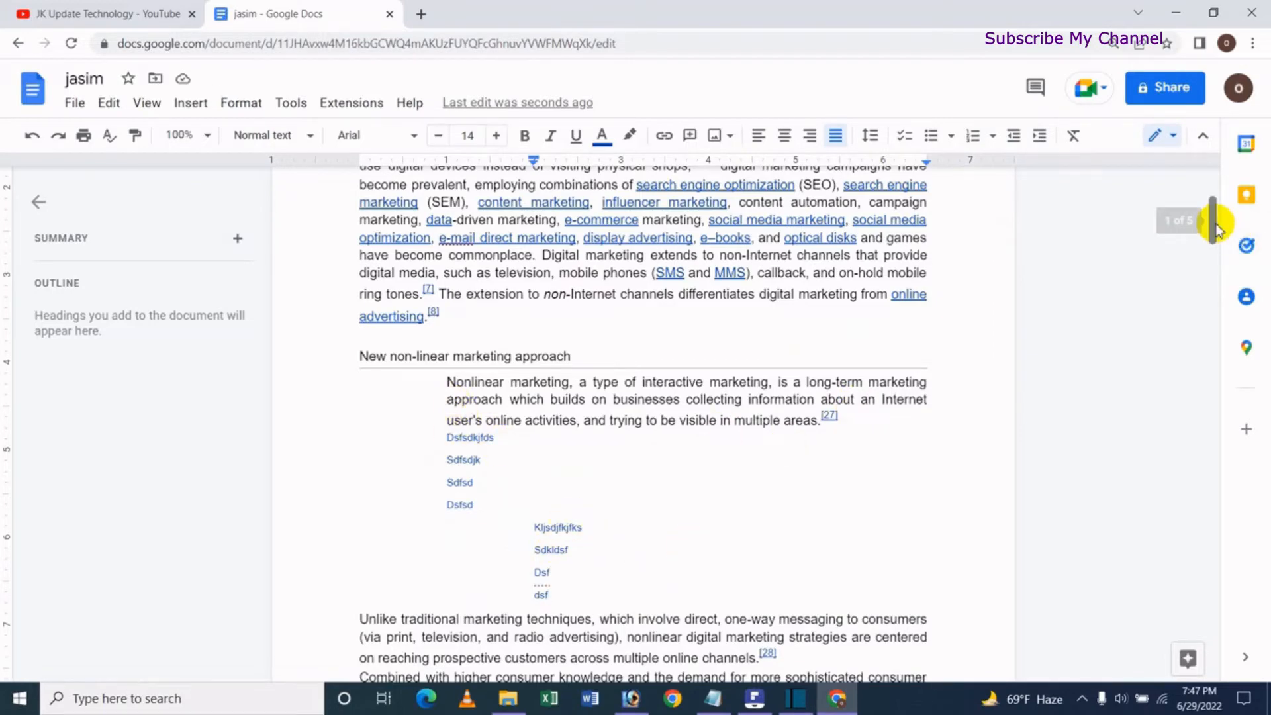
# Step: Indent the "Unlike traditional marketing techniques" and "Combined with higher consumer knowledge" paragraphs to 1 inch, and reduce the indent to 0.5 inch
pyautogui.scroll(-3, 1213, 238)
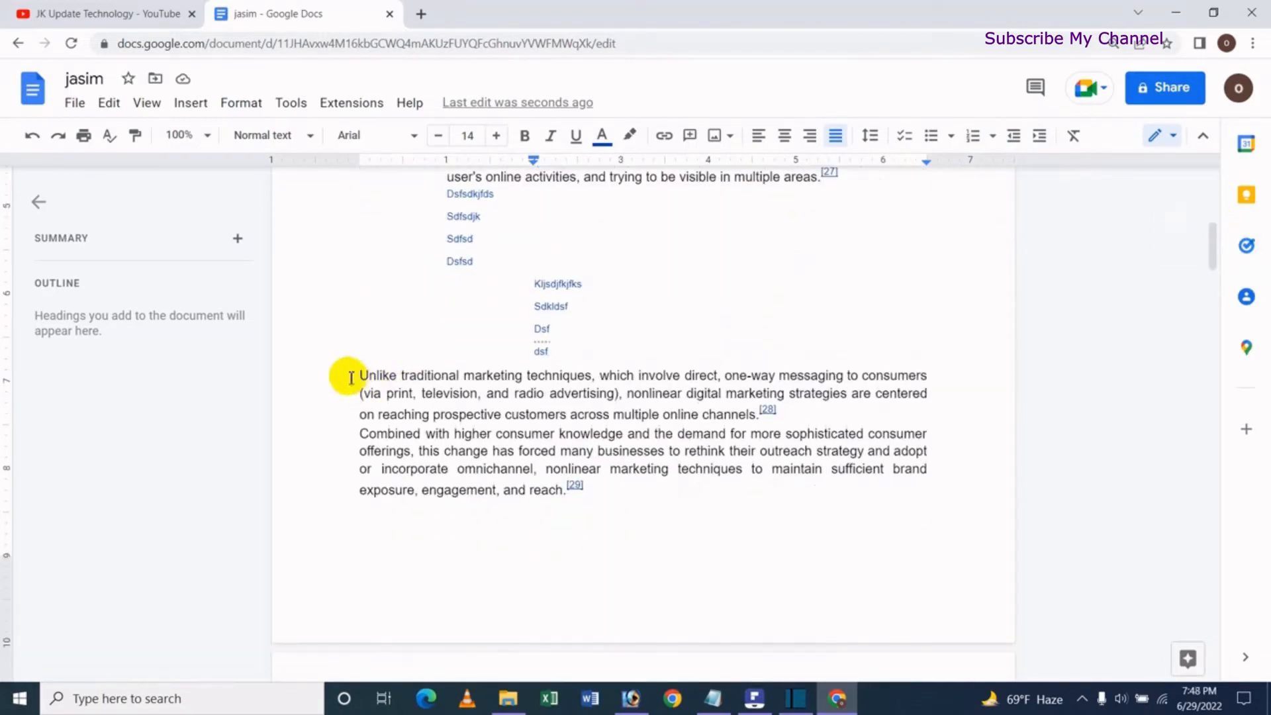
pyautogui.moveTo(352, 378); pyautogui.dragTo(576, 490)
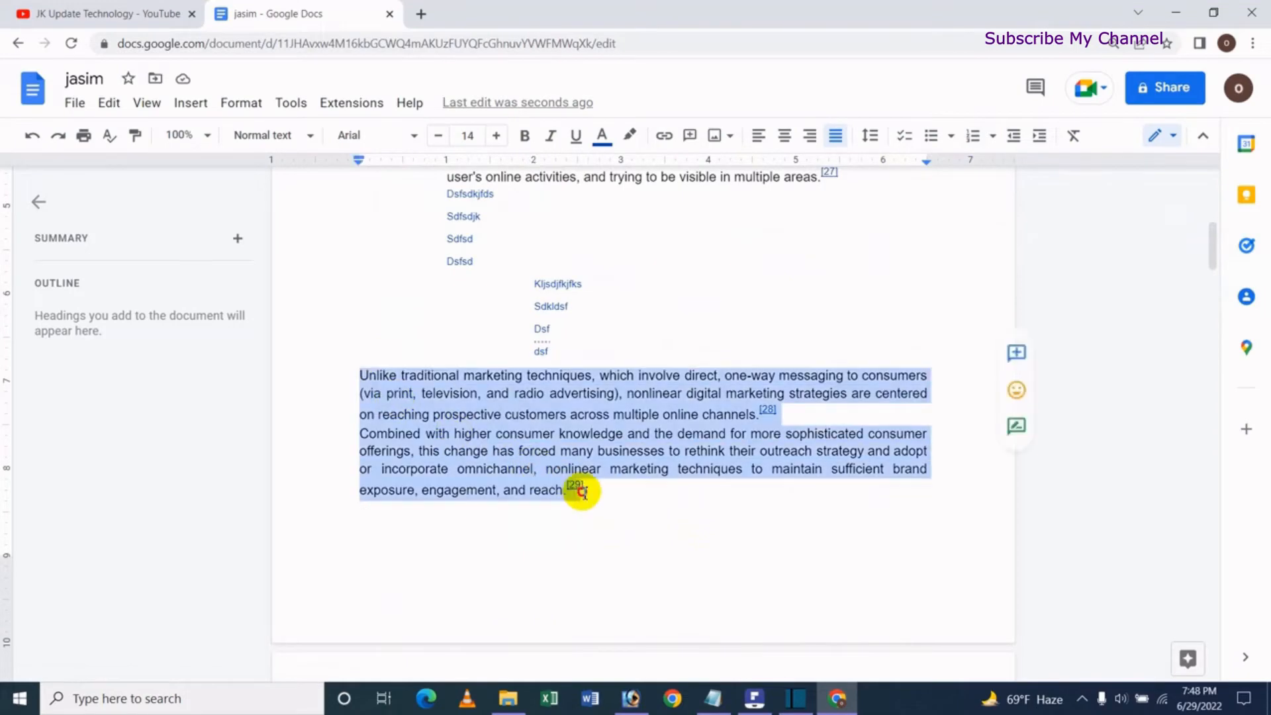
pyautogui.click(1038, 142)
pyautogui.click(1034, 142)
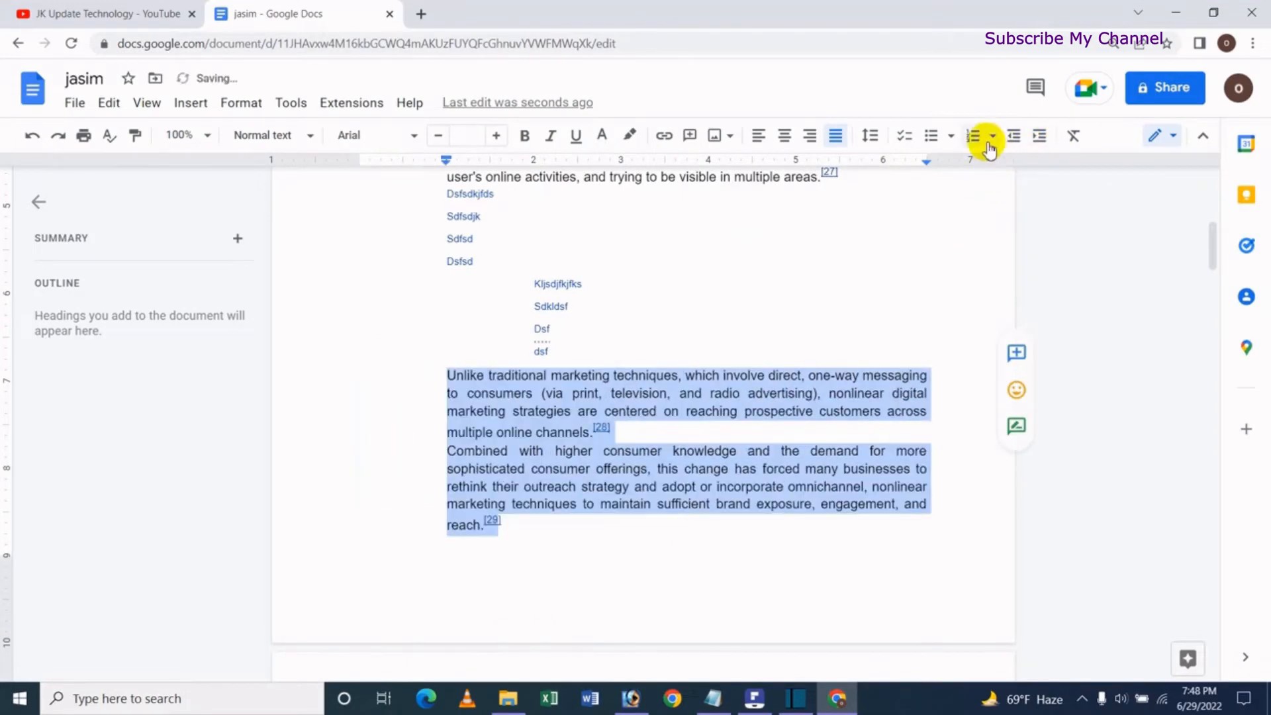
pyautogui.click(1015, 142)
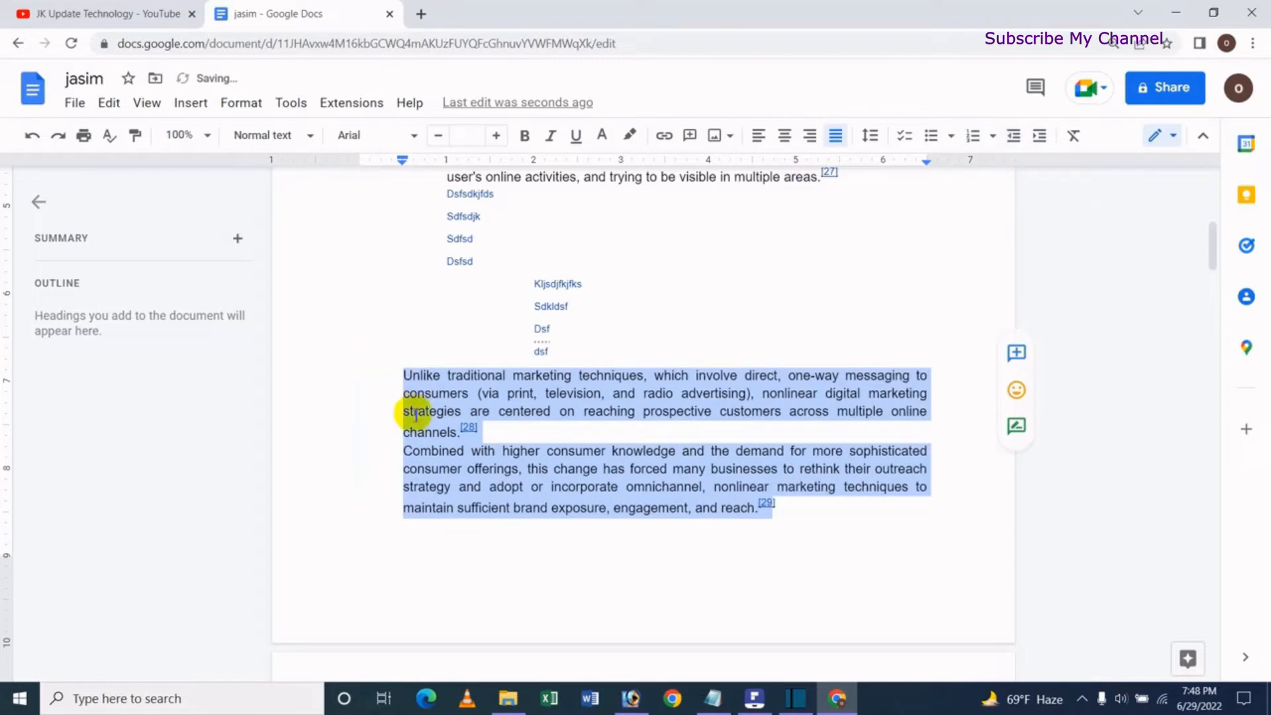
# Step: Increase the indent of the two selected paragraphs by one level, and decrease it level by level back to the margin
pyautogui.click(250, 108)
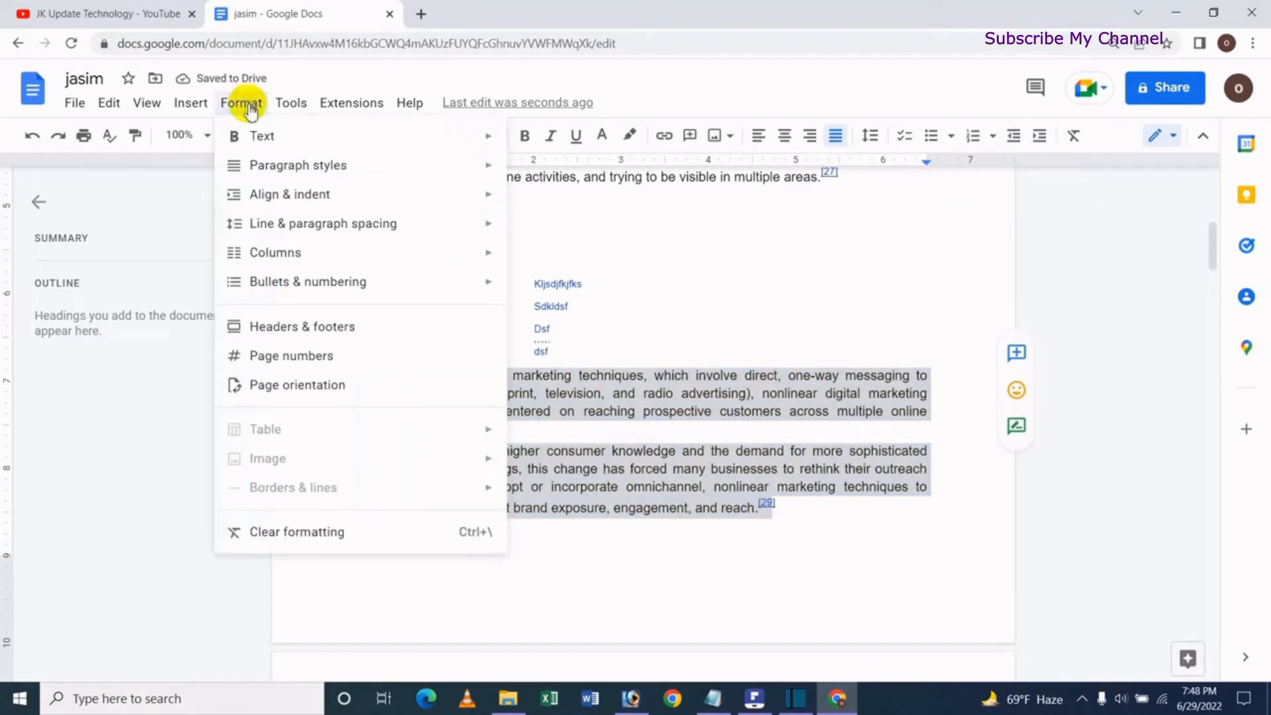
pyautogui.moveTo(399, 203)
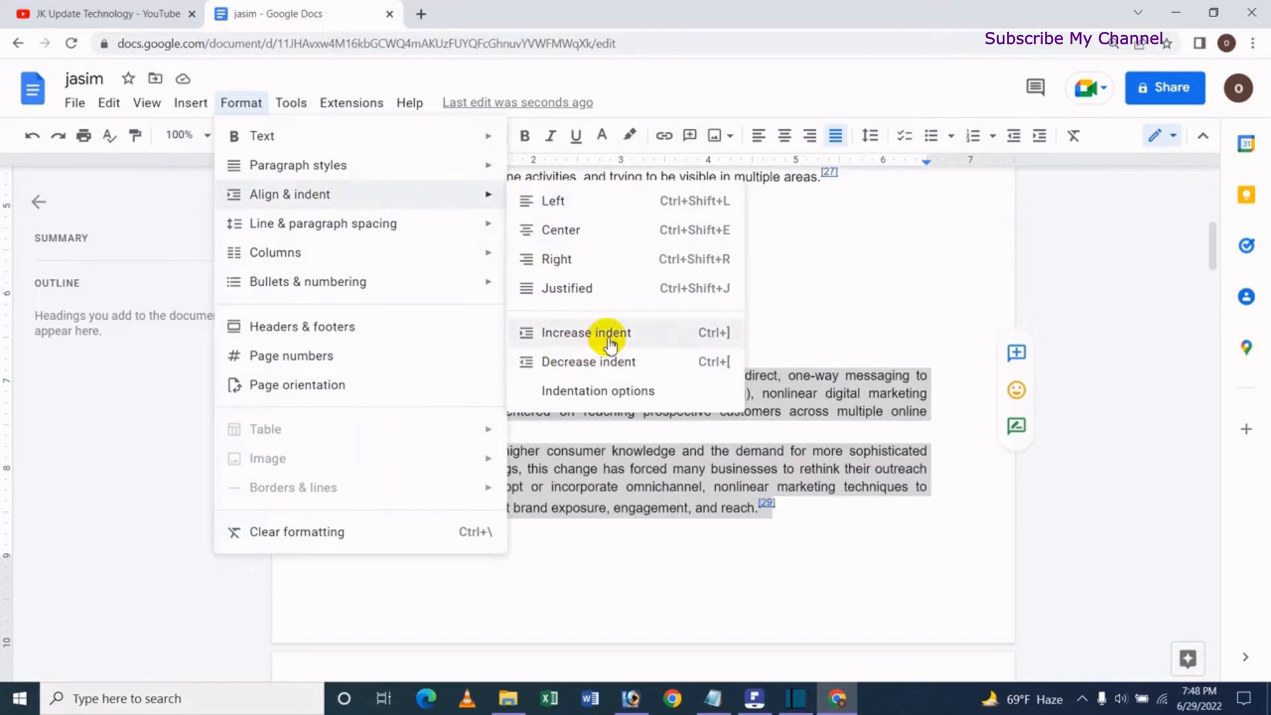
pyautogui.click(591, 332)
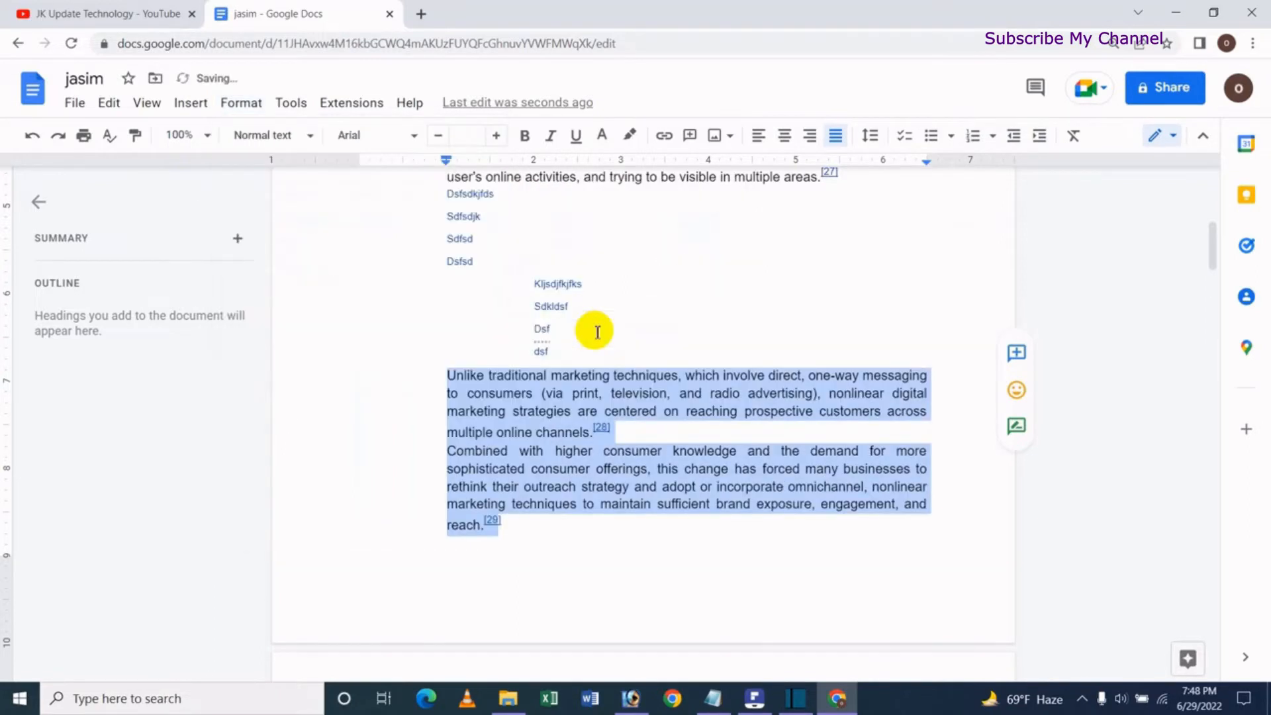
pyautogui.click(240, 102)
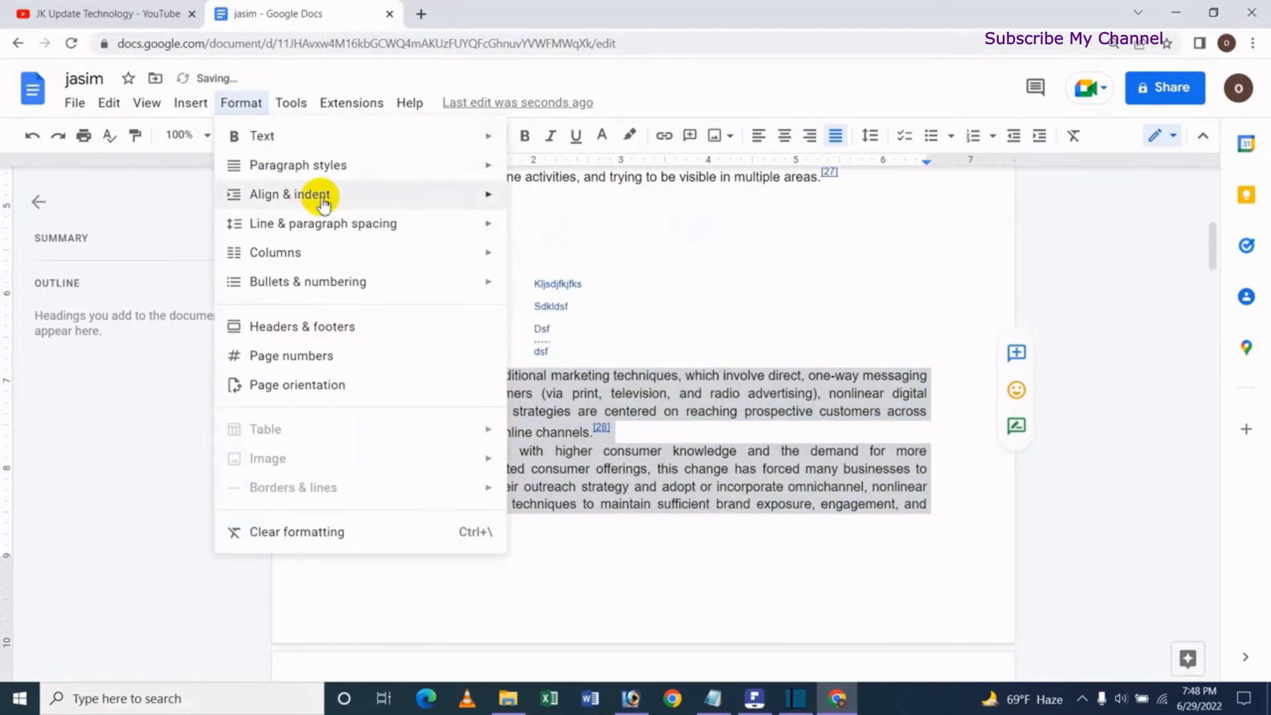
pyautogui.moveTo(320, 194)
pyautogui.click(576, 362)
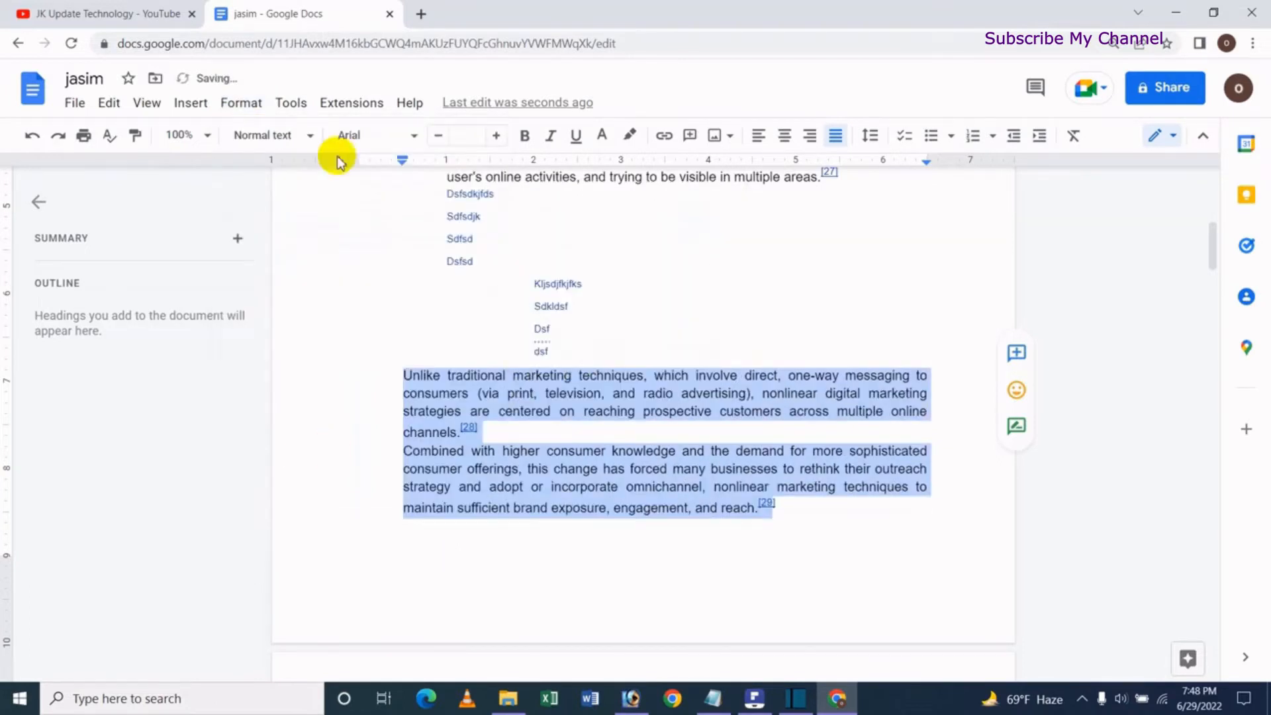
pyautogui.click(243, 106)
pyautogui.moveTo(332, 196)
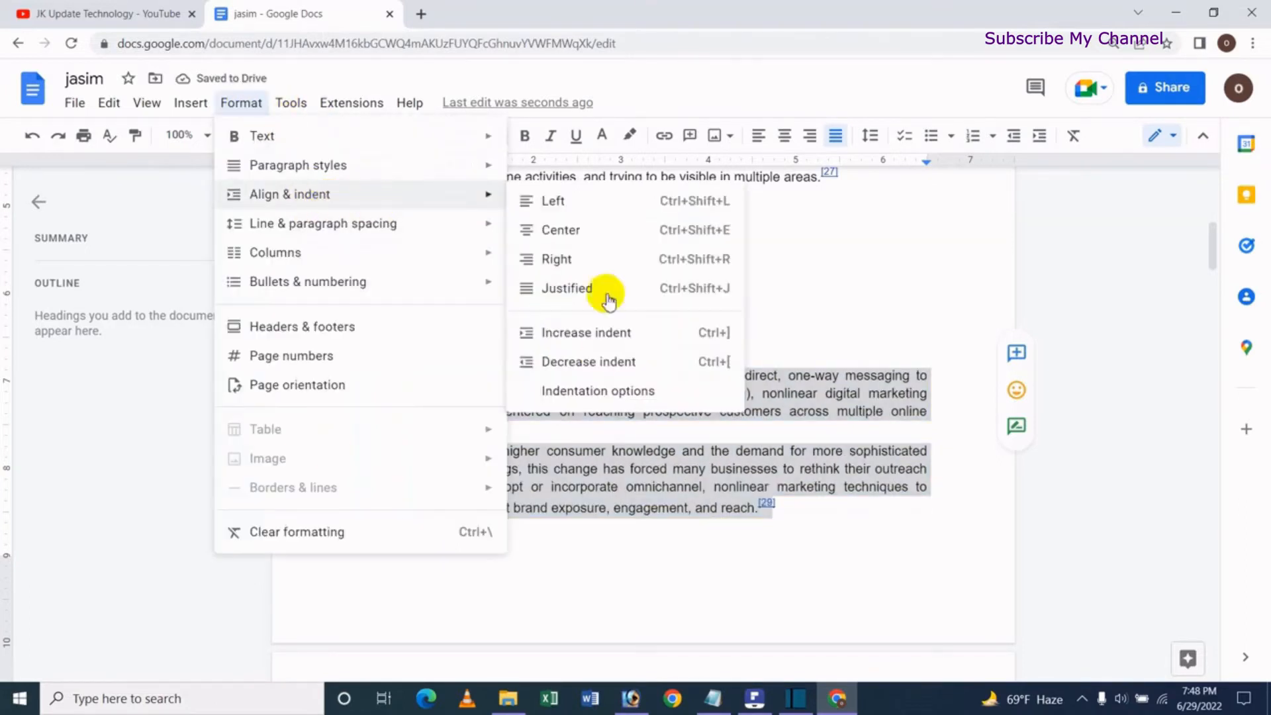
pyautogui.click(600, 365)
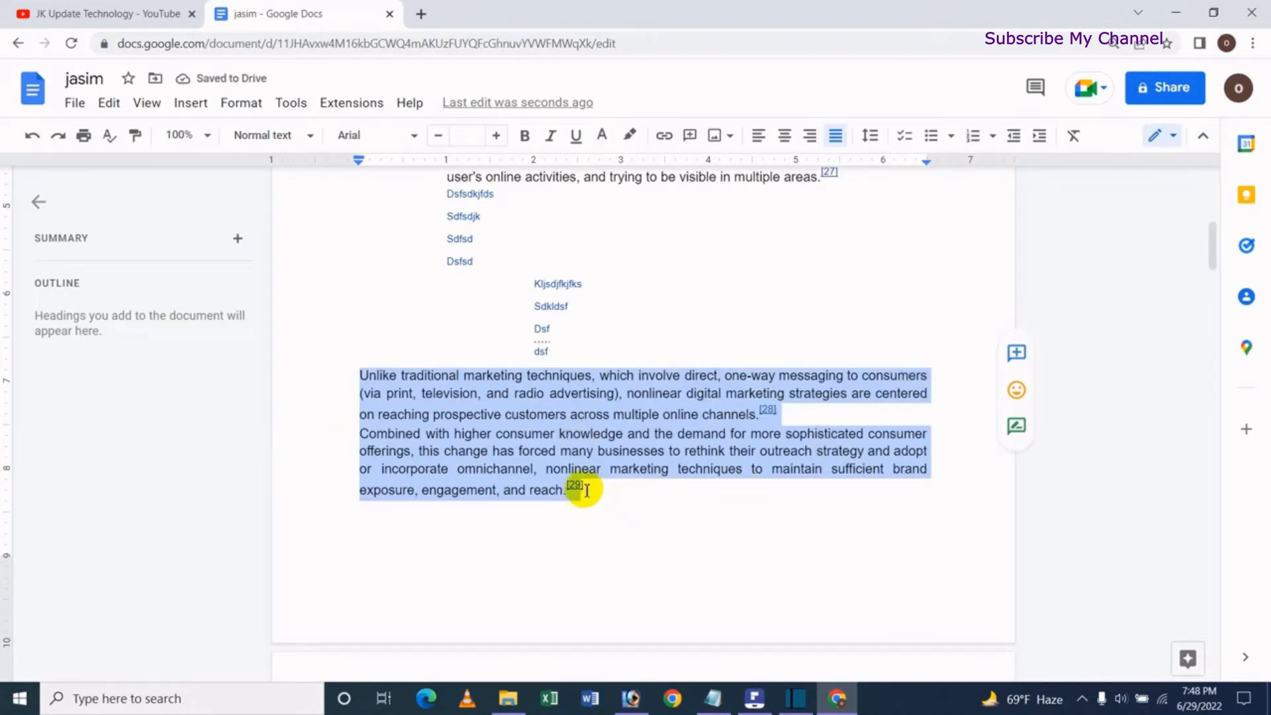
# Step: Set the left indentation of the two selected paragraphs to 2 inches through the indentation options
pyautogui.click(243, 104)
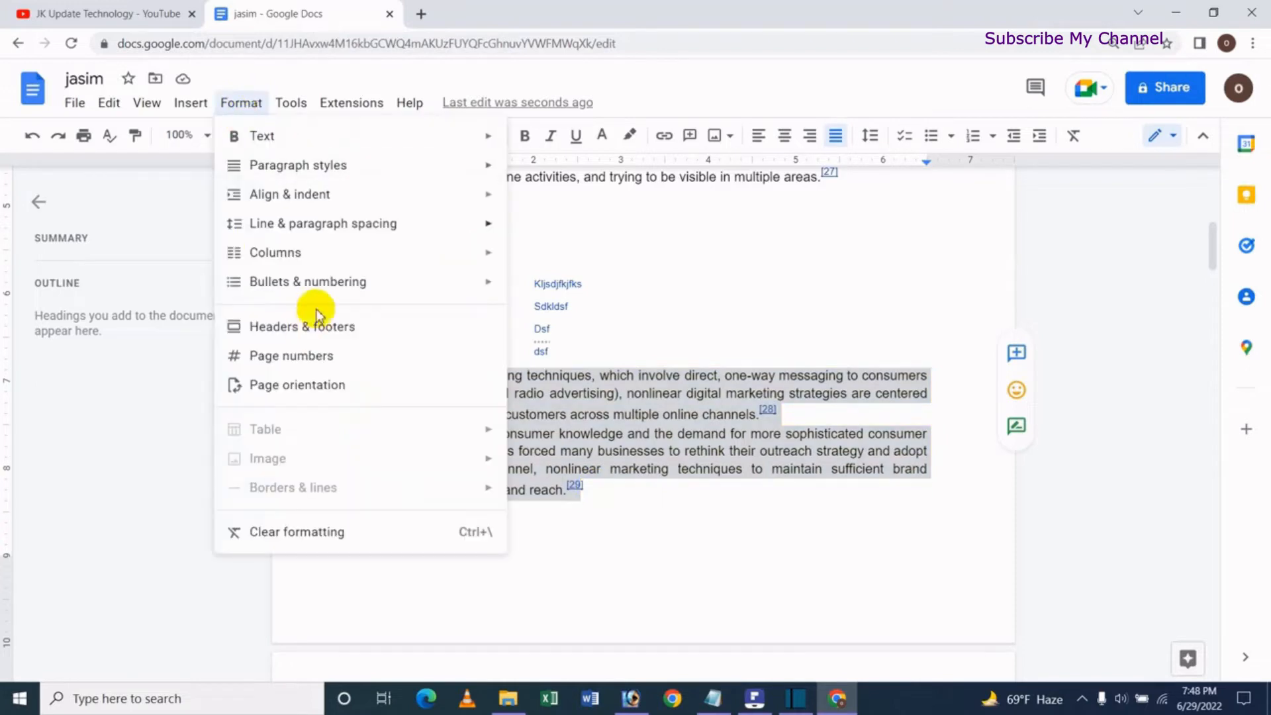
pyautogui.moveTo(333, 200)
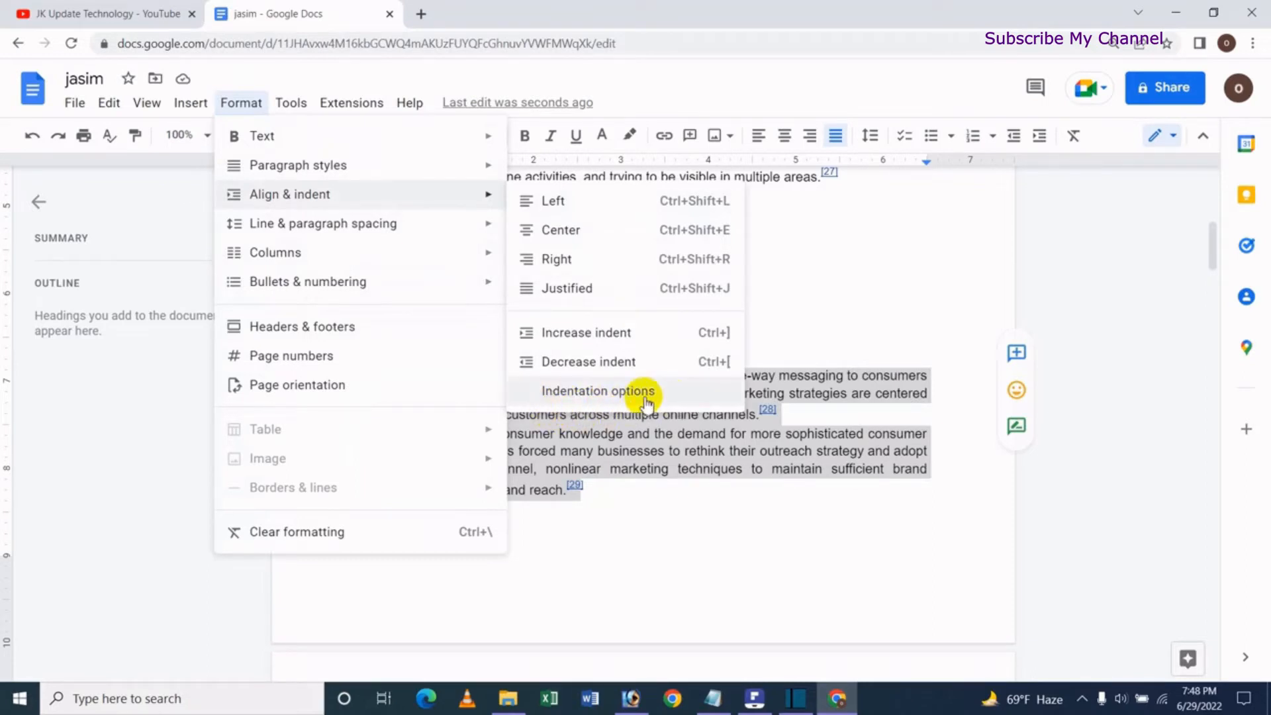
pyautogui.click(619, 401)
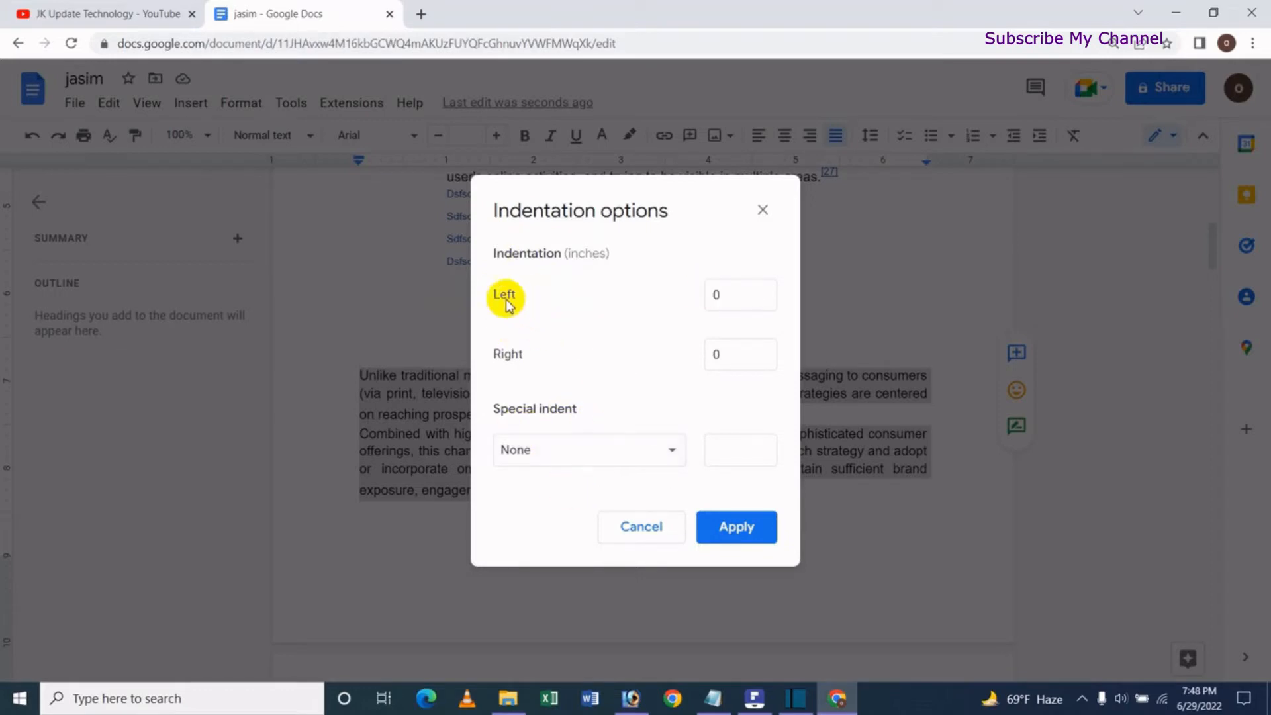
pyautogui.click(732, 301)
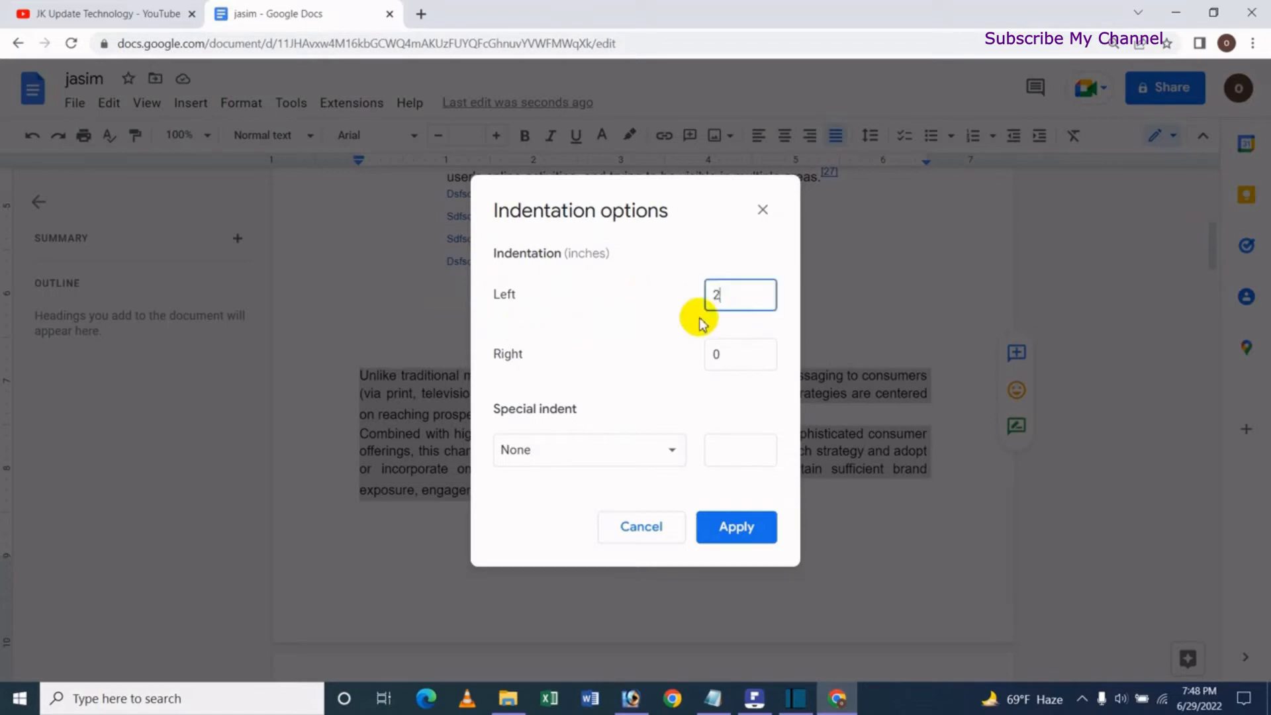
pyautogui.write('2')
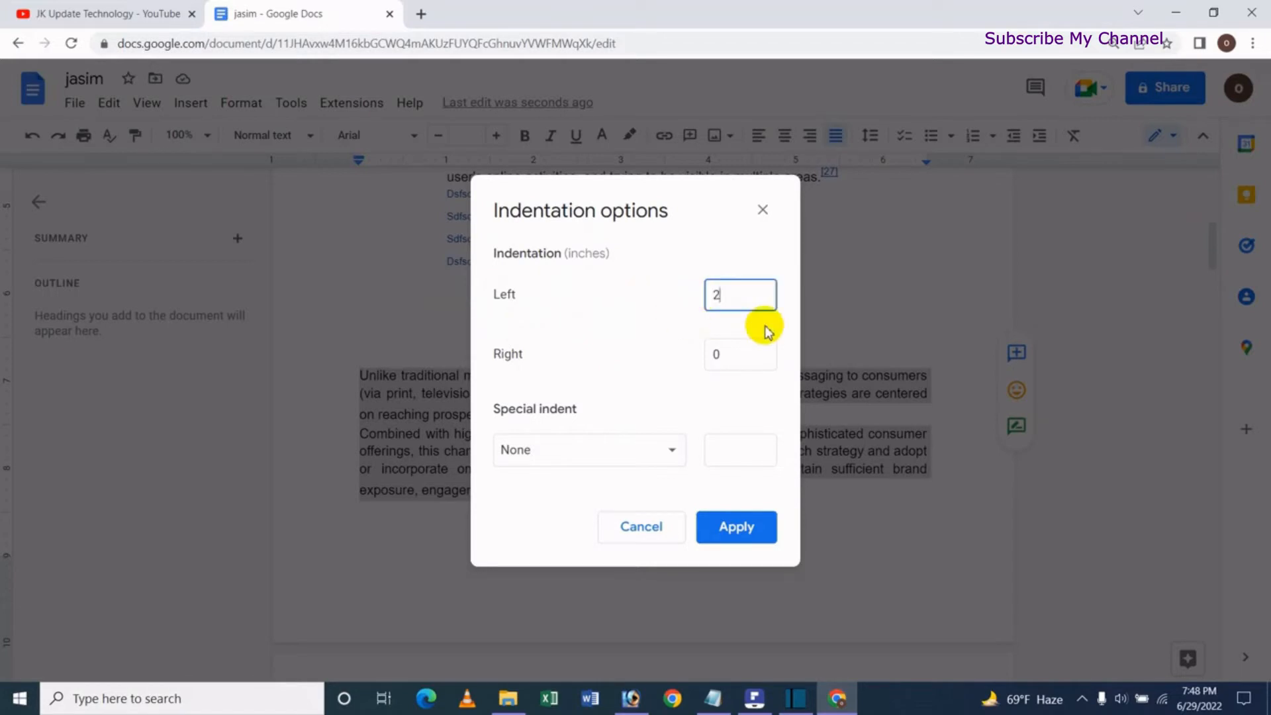
pyautogui.click(729, 527)
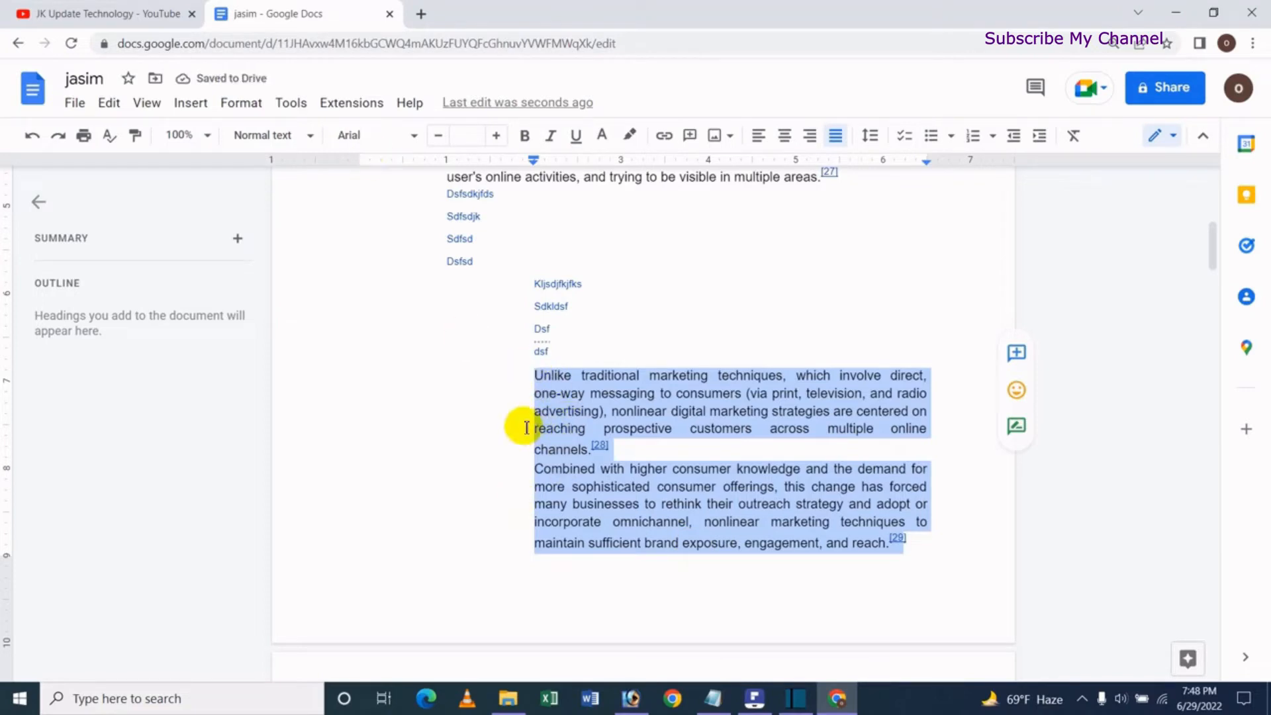
# Step: Set both the left and right indentation of the two selected paragraphs to 1 inch through the indentation options
pyautogui.click(243, 104)
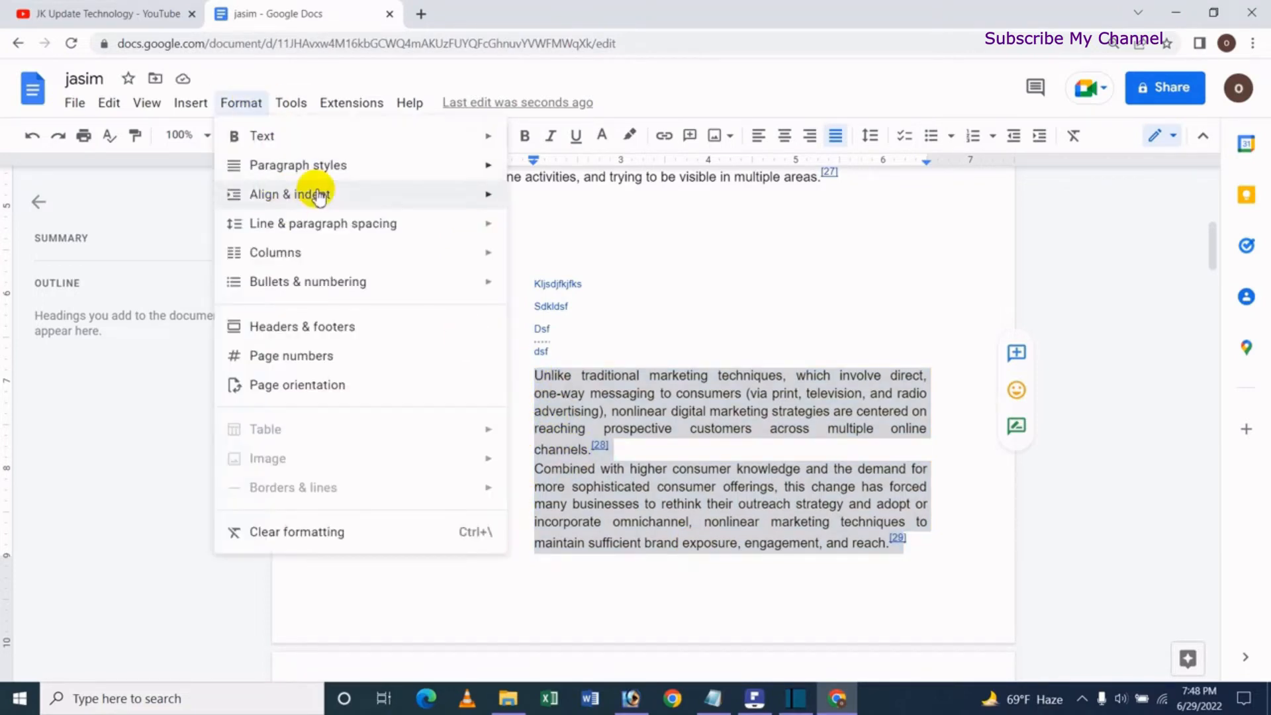
pyautogui.click(646, 393)
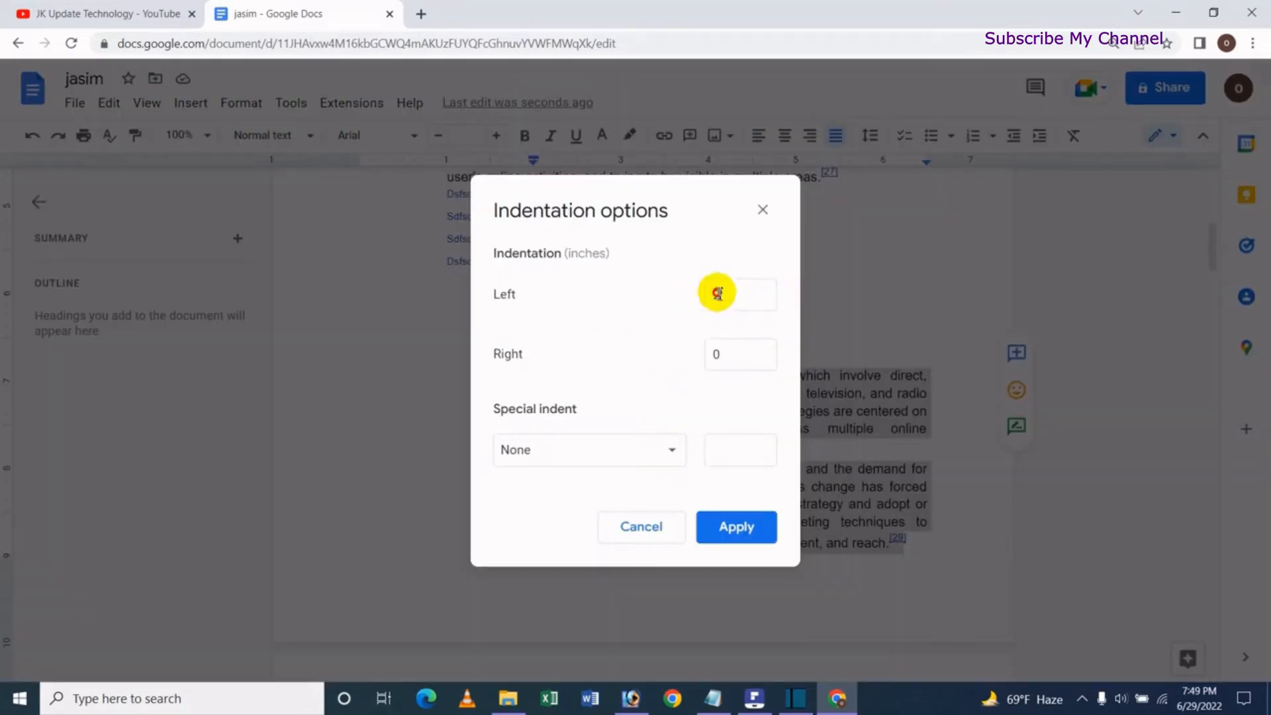
pyautogui.doubleClick(717, 293)
pyautogui.write('1')
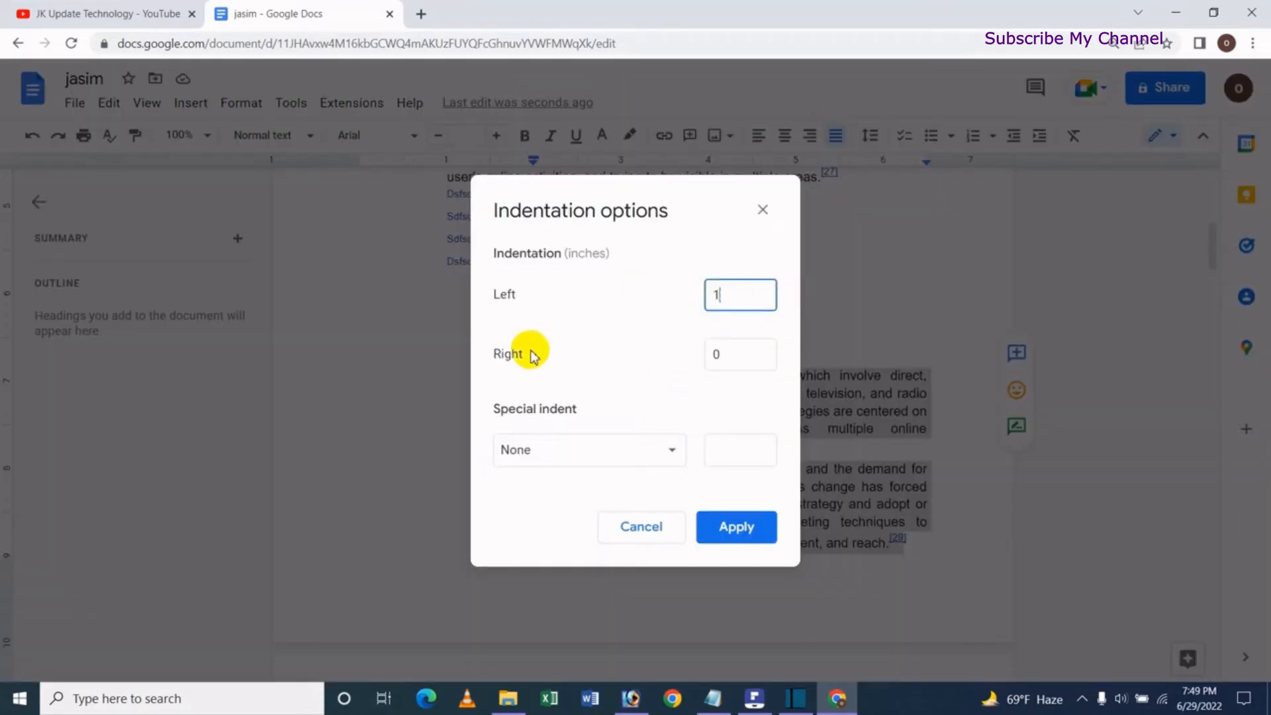
pyautogui.doubleClick(752, 356)
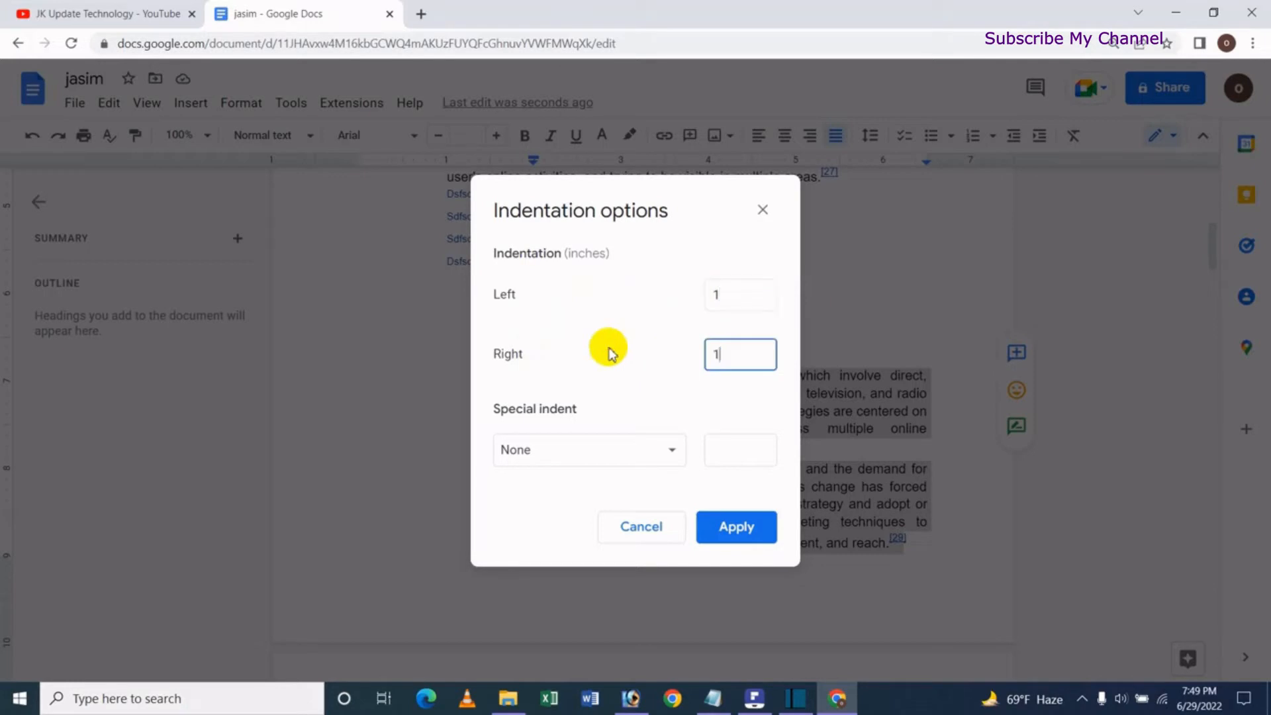
pyautogui.click(736, 527)
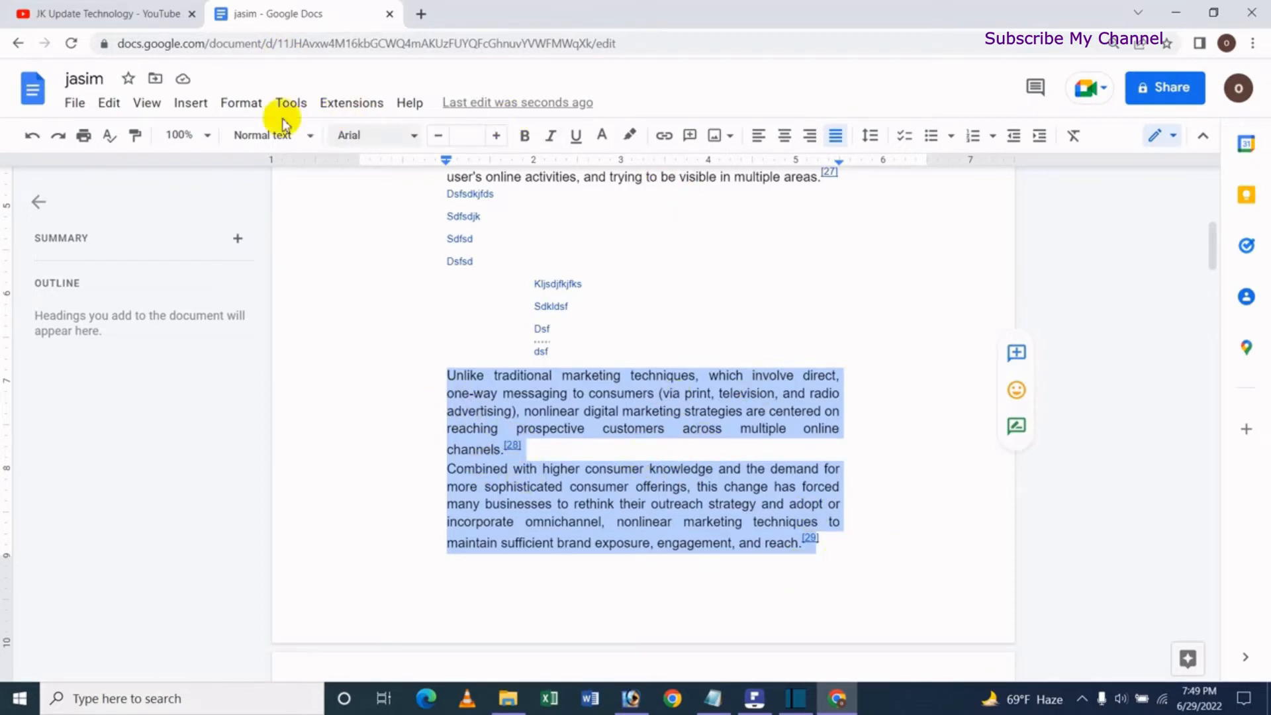
# Step: Reset the left and right indentation of the two selected paragraphs to 0 inches through the indentation options
pyautogui.click(259, 108)
pyautogui.moveTo(342, 197)
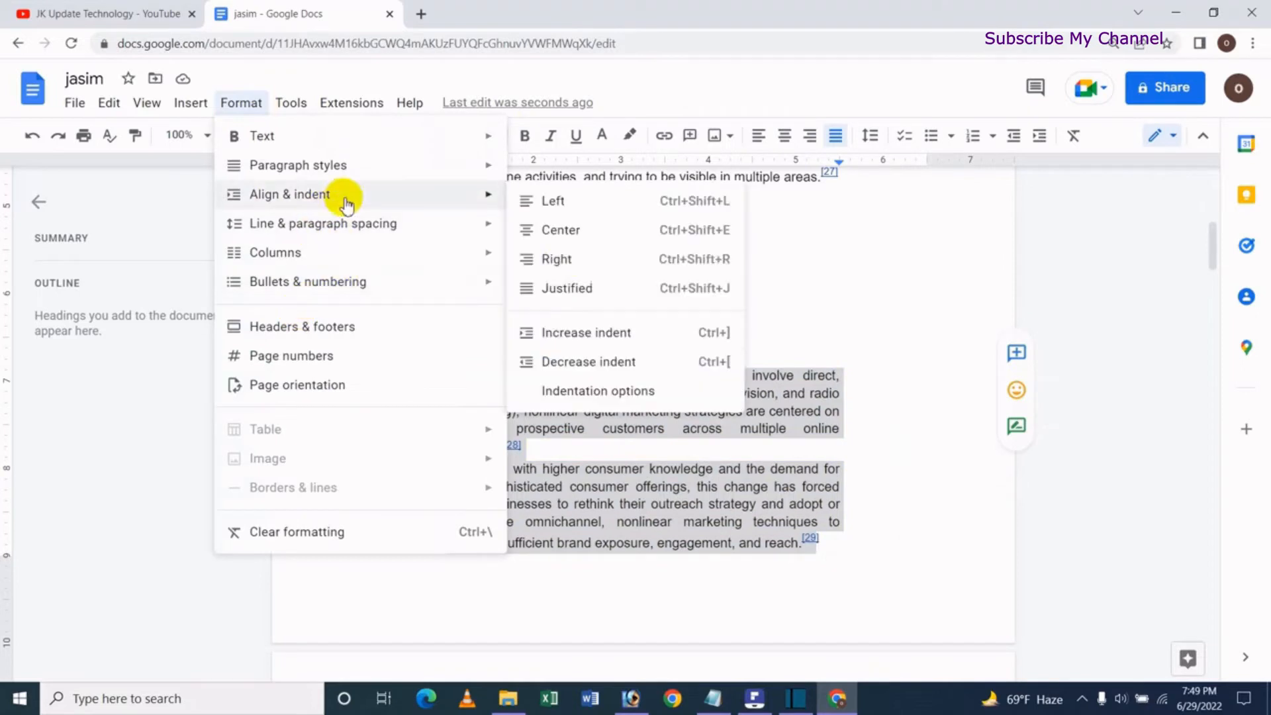
pyautogui.click(614, 397)
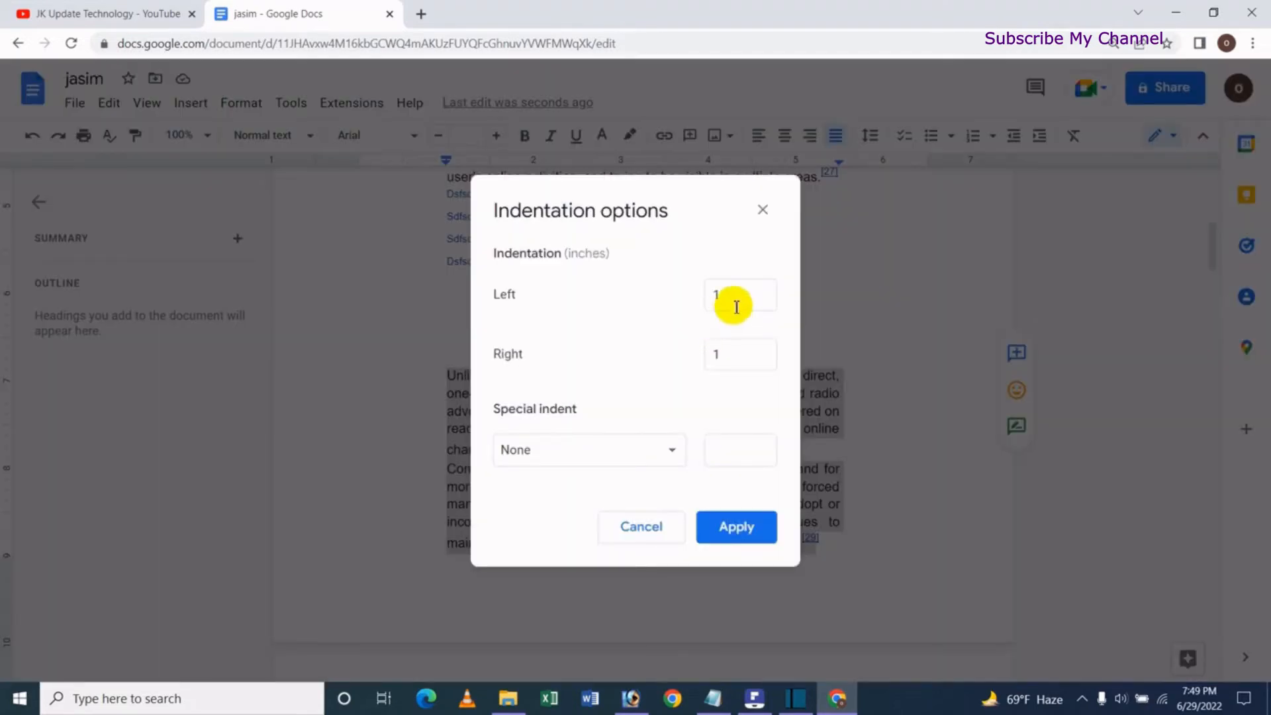
pyautogui.click(736, 306)
pyautogui.write('0')
pyautogui.click(737, 351)
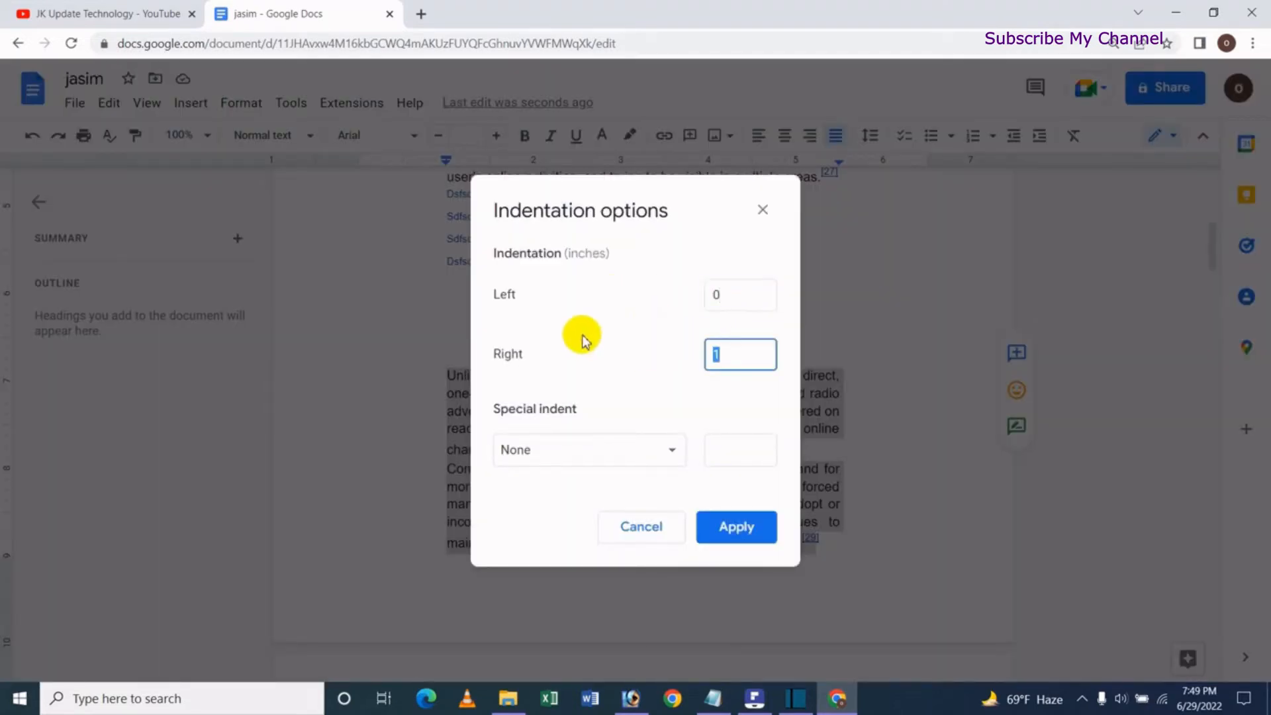
pyautogui.write('0')
pyautogui.click(737, 530)
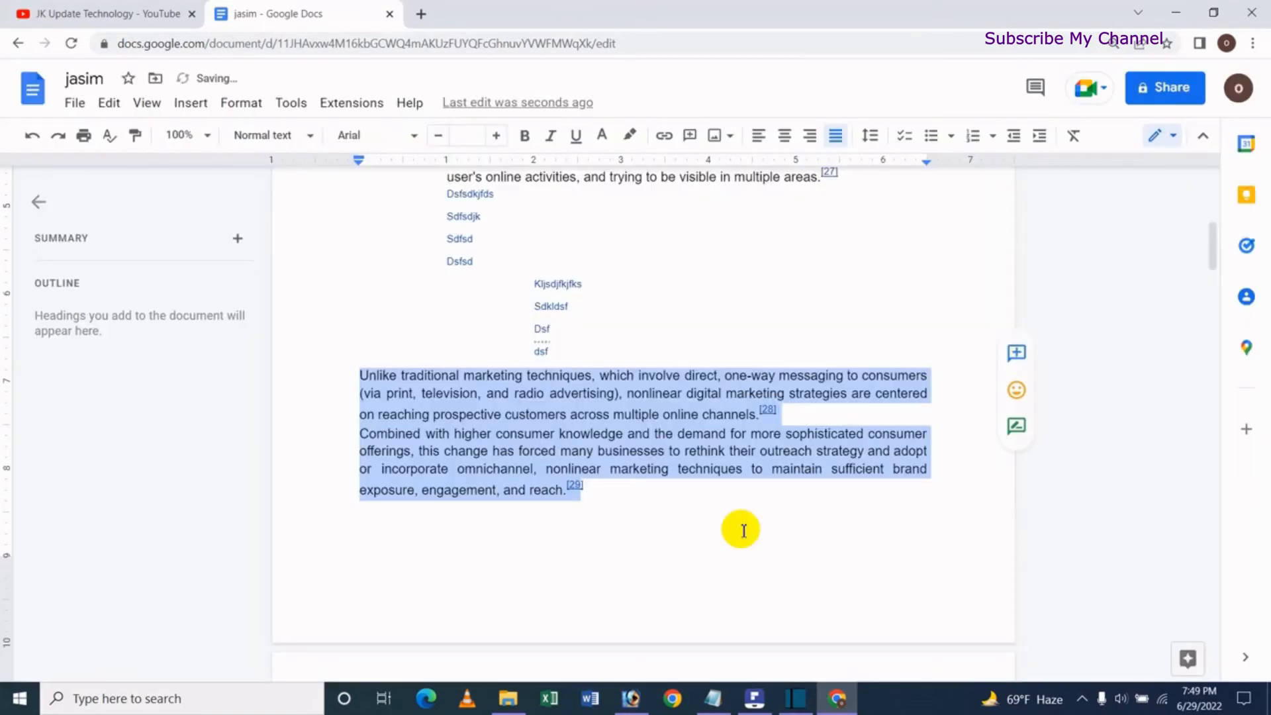
# Step: Apply a first line special indent of 1 inch to the two selected paragraphs, and undo it
pyautogui.click(243, 103)
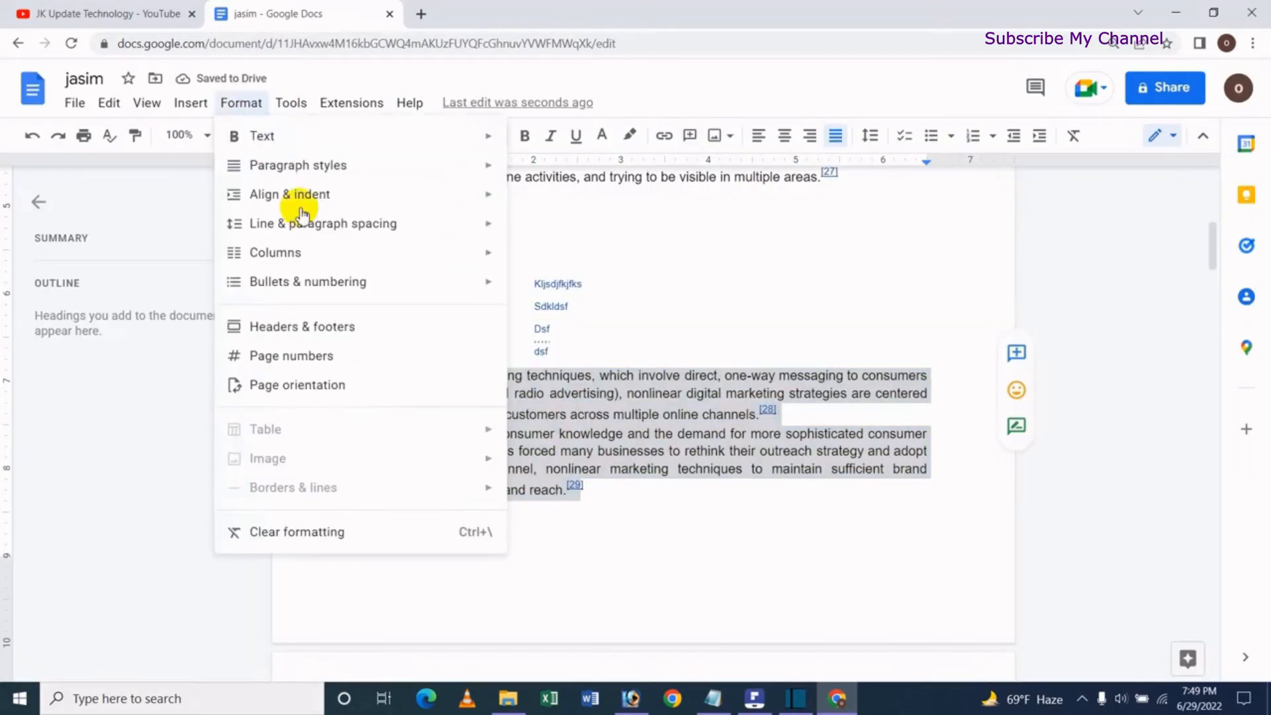
pyautogui.moveTo(443, 199)
pyautogui.click(556, 390)
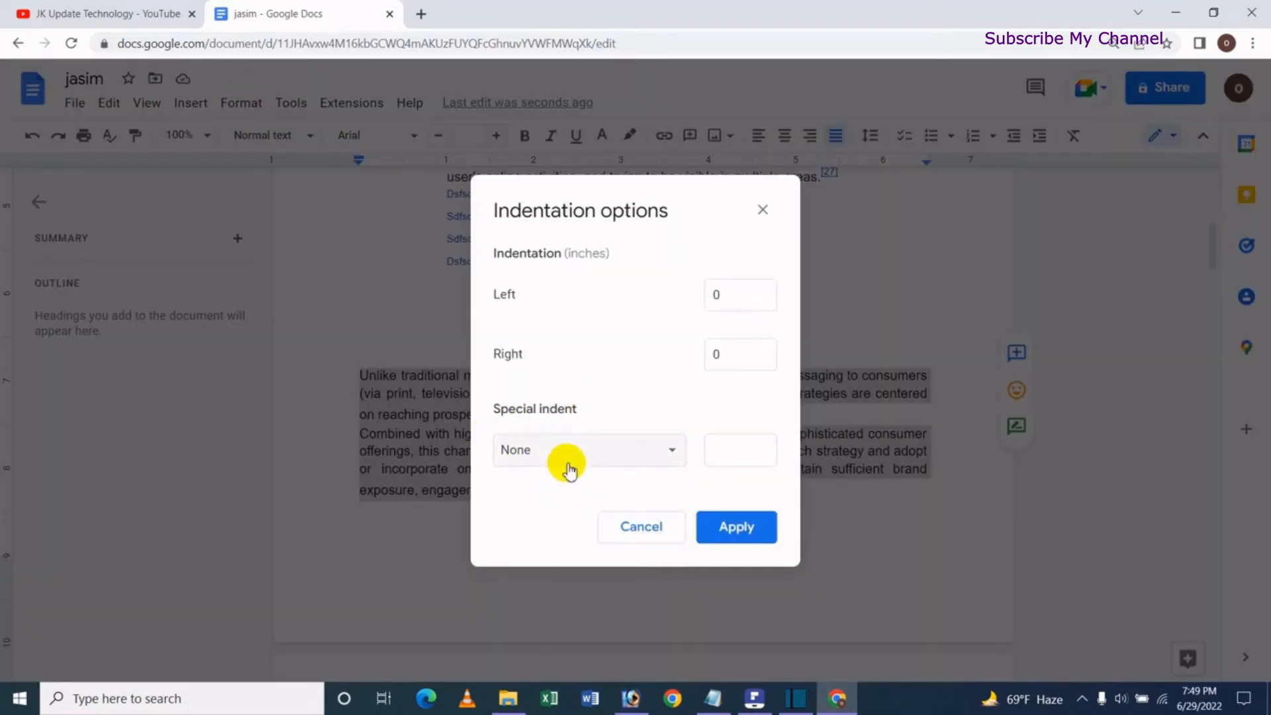
pyautogui.click(568, 469)
pyautogui.click(579, 480)
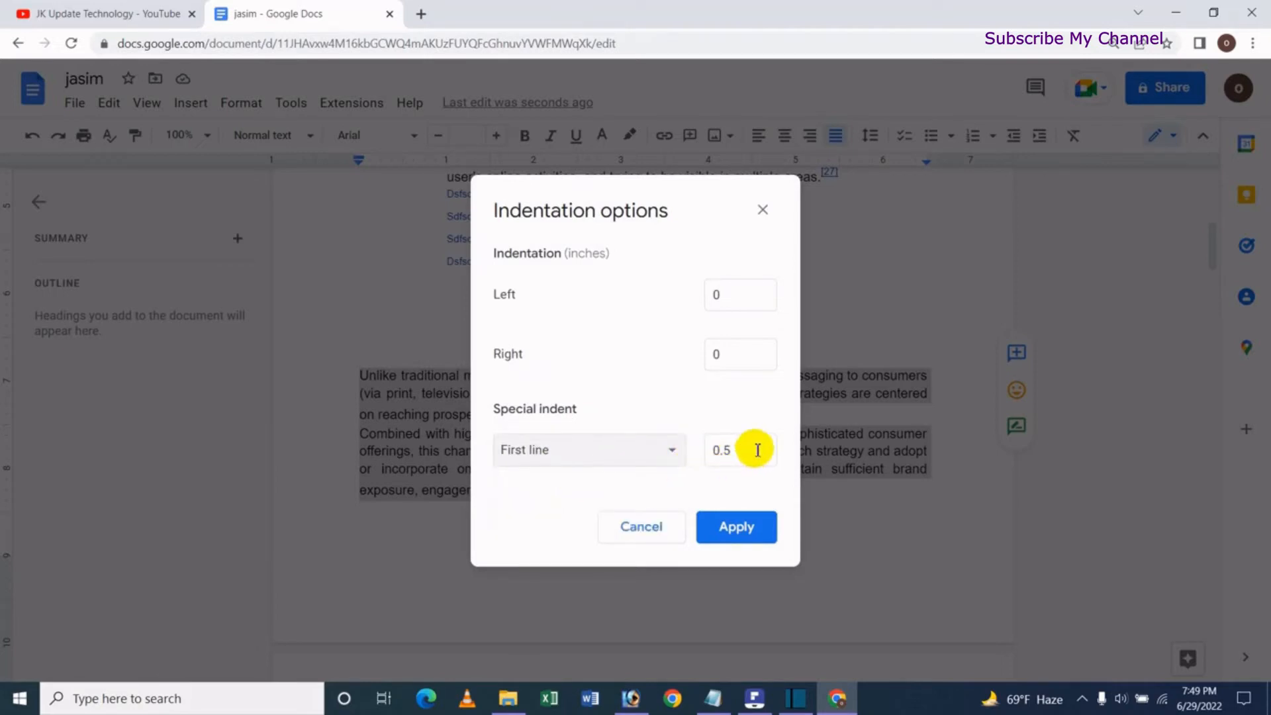
pyautogui.moveTo(758, 449); pyautogui.dragTo(692, 448)
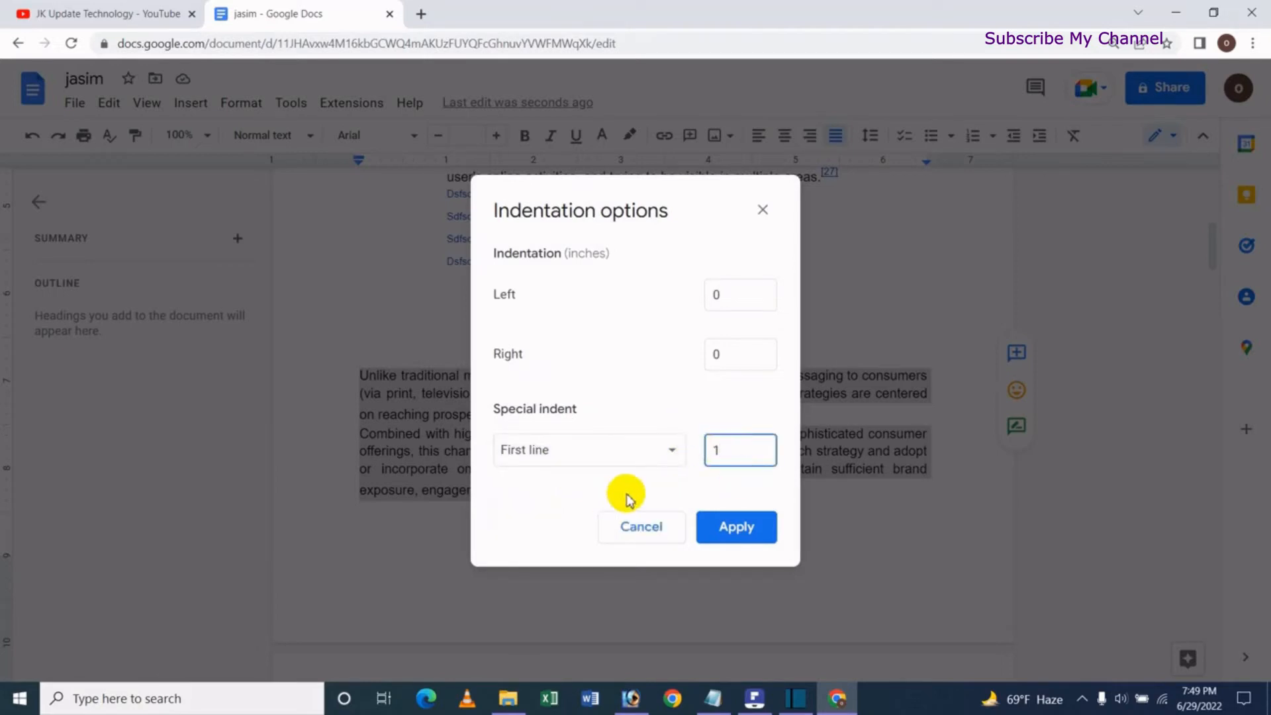
pyautogui.click(745, 527)
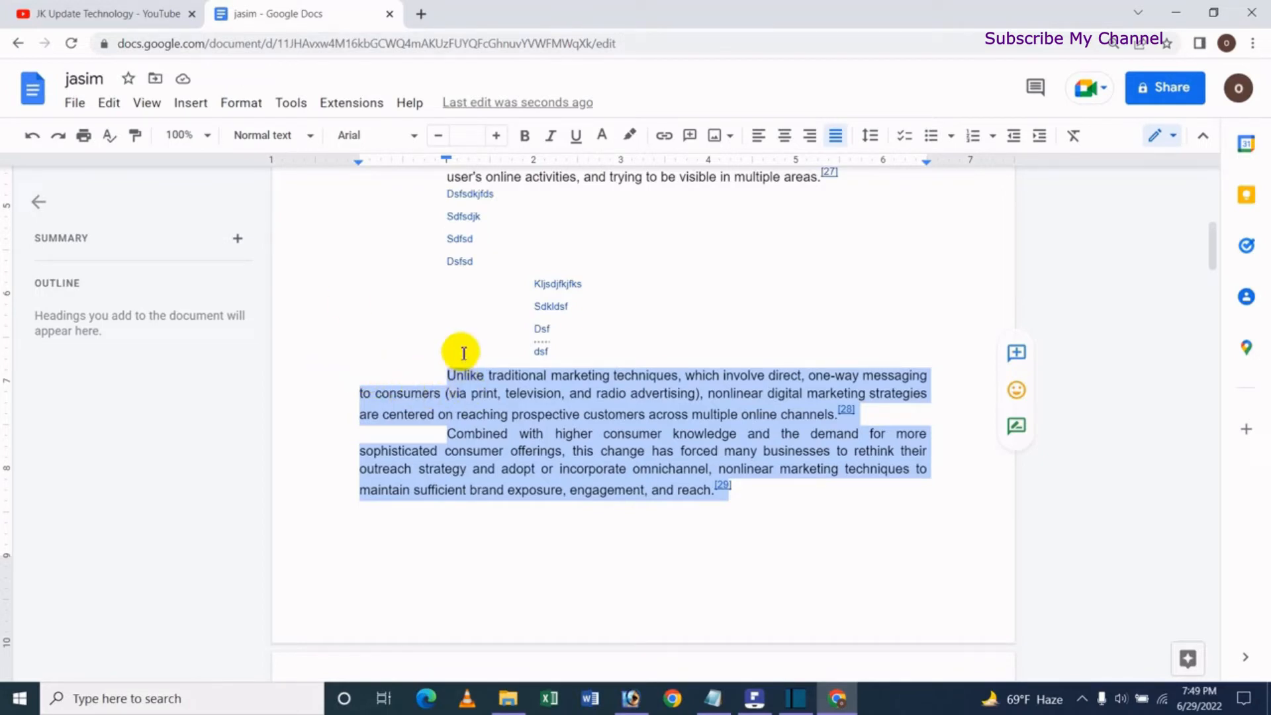
pyautogui.click(31, 135)
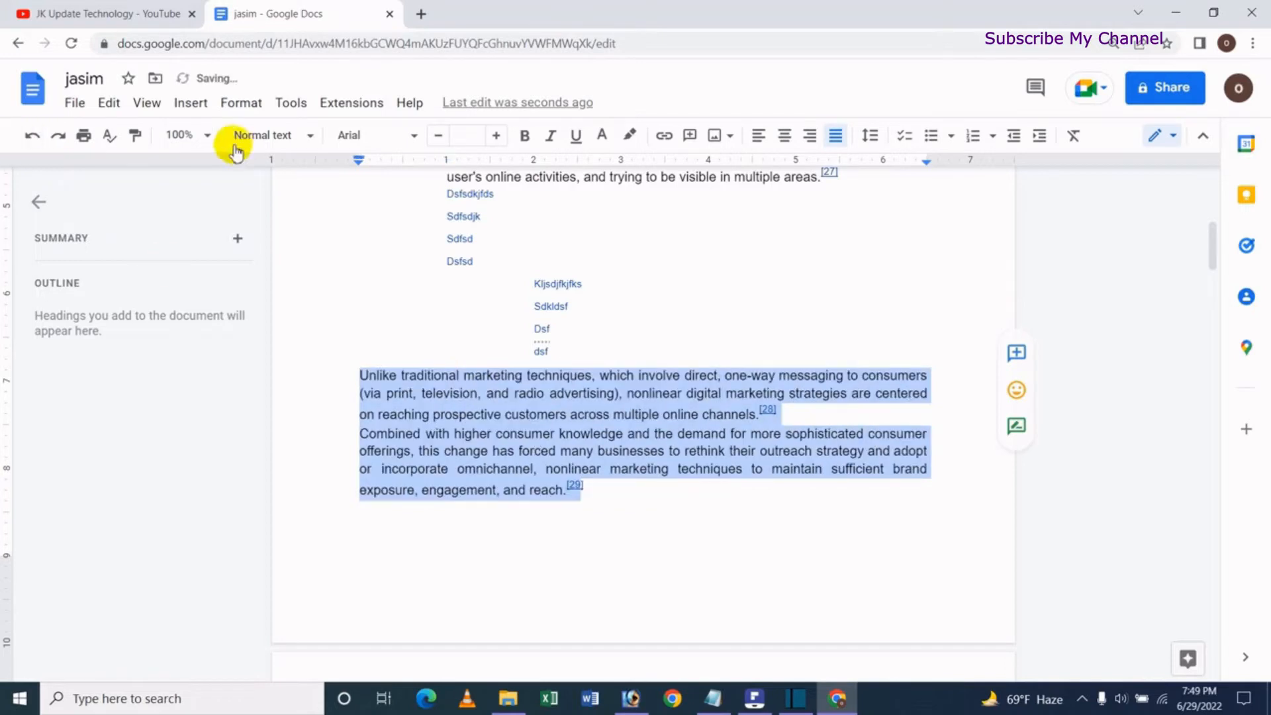
# Step: Apply a hanging special indent of 1 inch to the two selected paragraphs, and undo it
pyautogui.click(251, 110)
pyautogui.moveTo(335, 197)
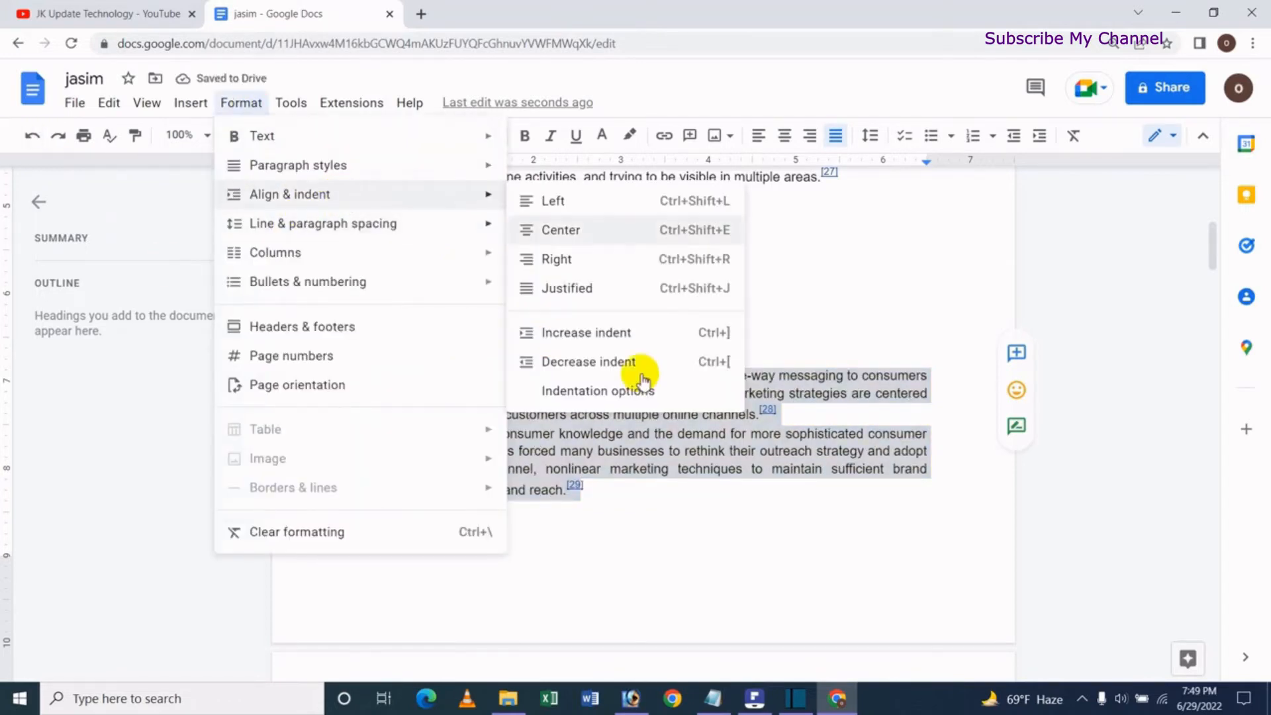
pyautogui.click(632, 394)
pyautogui.click(618, 455)
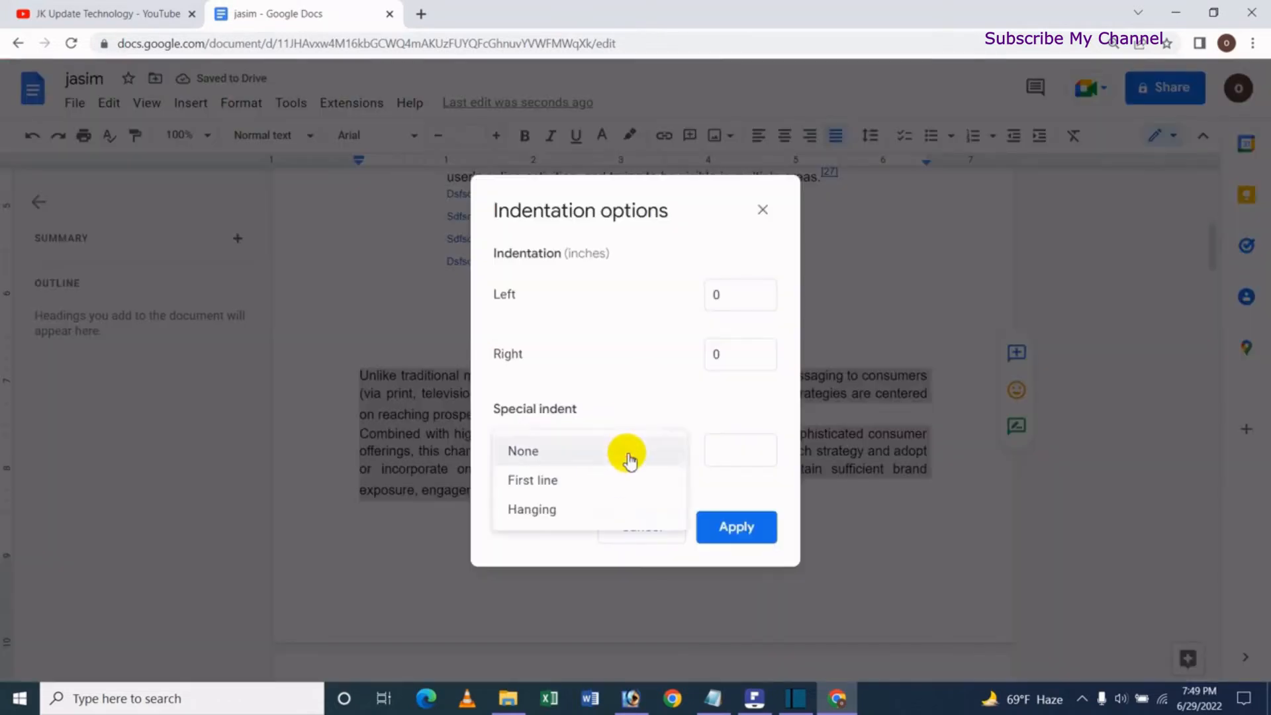
pyautogui.click(552, 511)
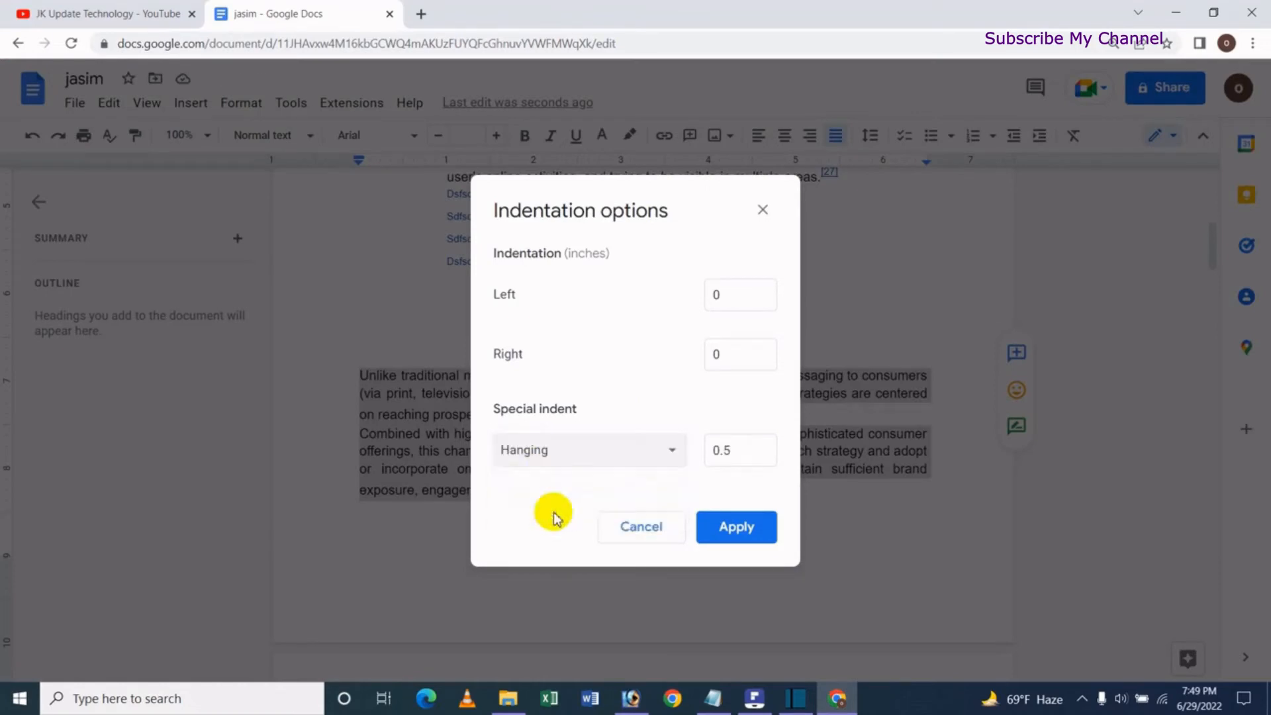
pyautogui.click(760, 451)
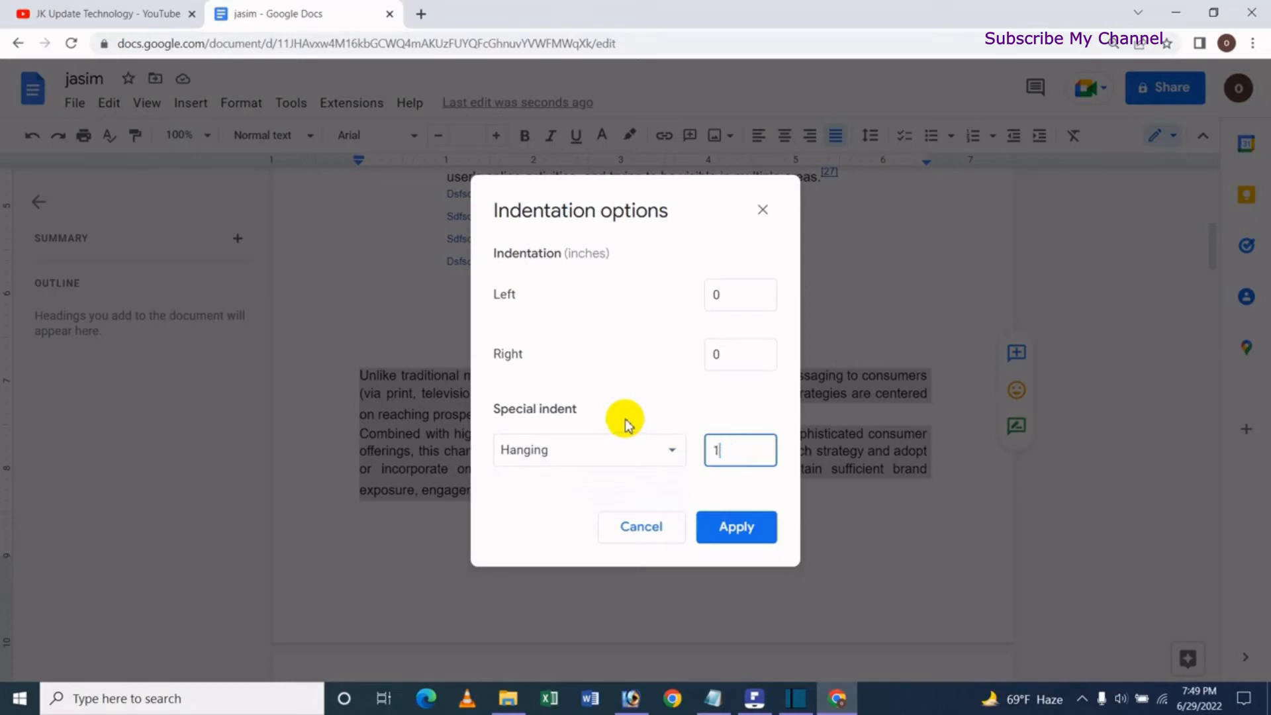
pyautogui.click(741, 527)
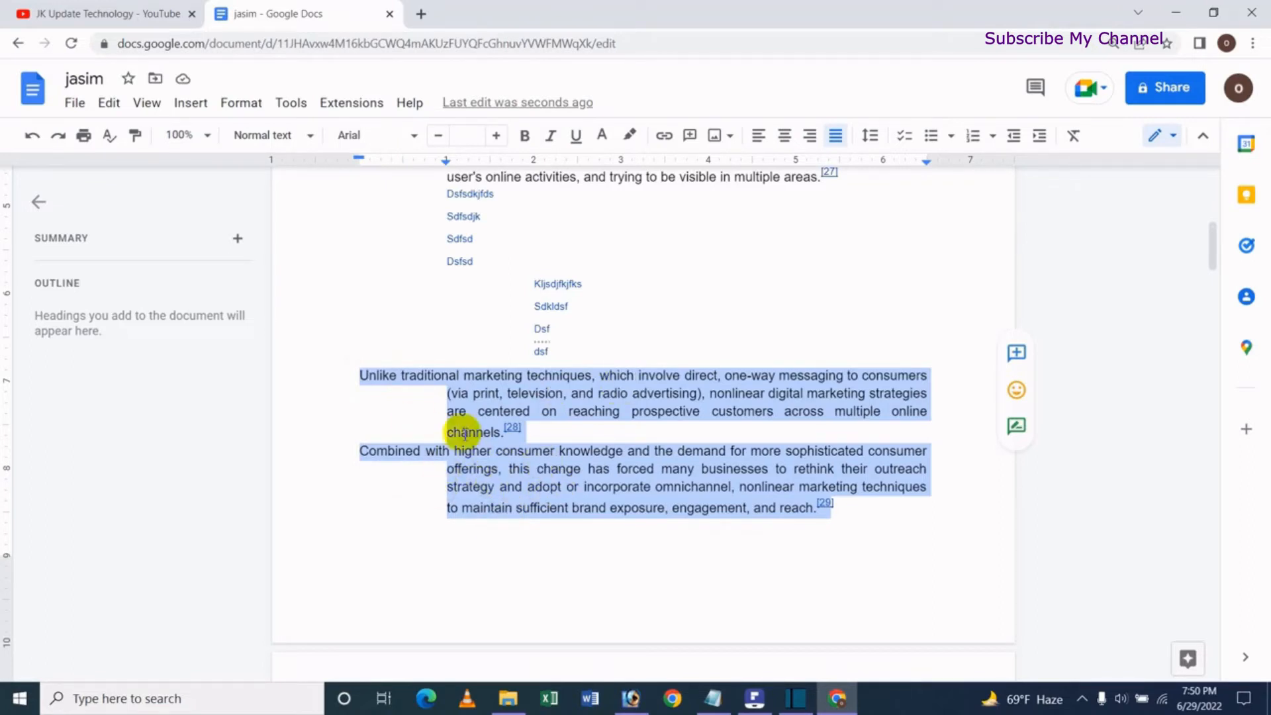
pyautogui.hotkey('ctrl', 'z')
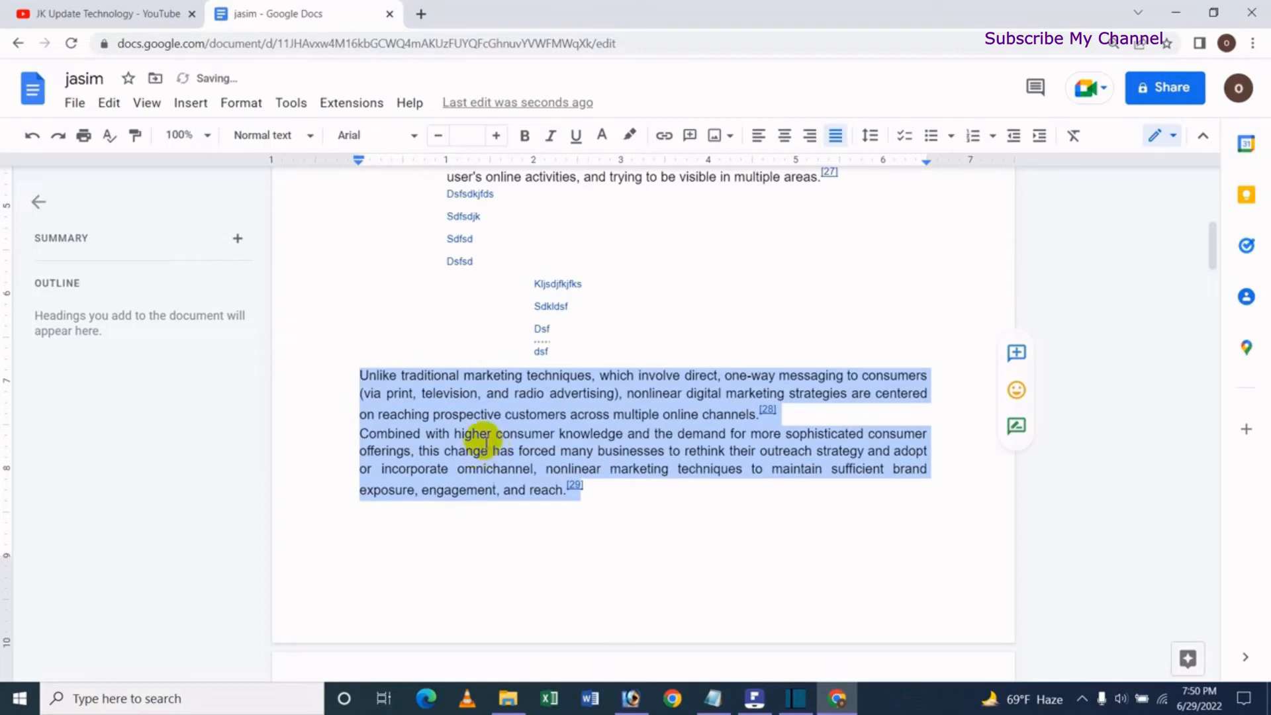
pyautogui.click(242, 104)
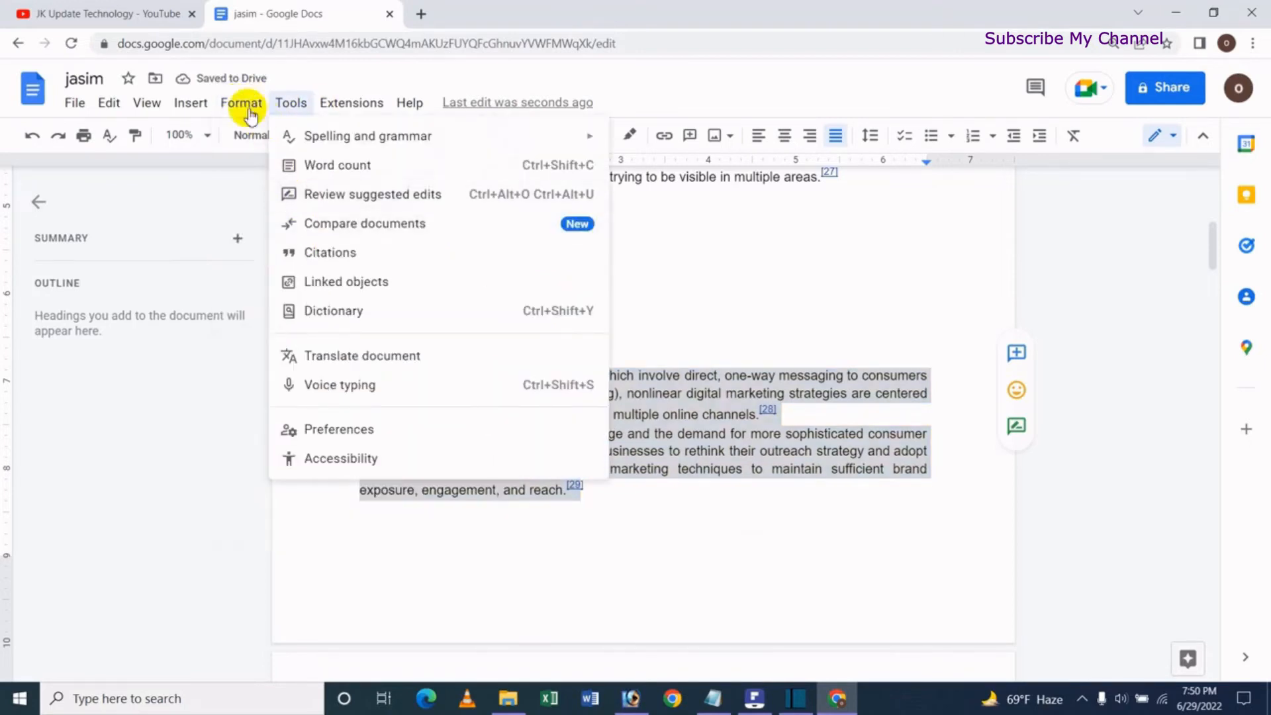
pyautogui.moveTo(247, 119)
pyautogui.moveTo(289, 208)
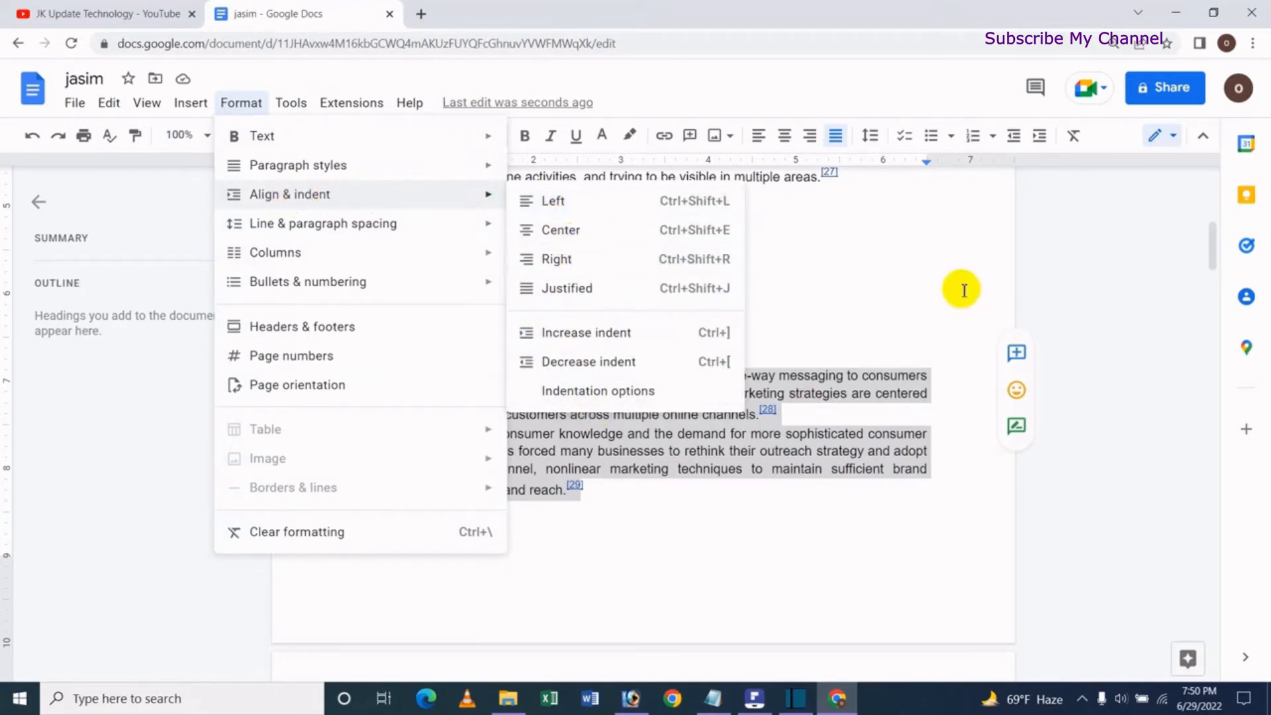
pyautogui.click(930, 271)
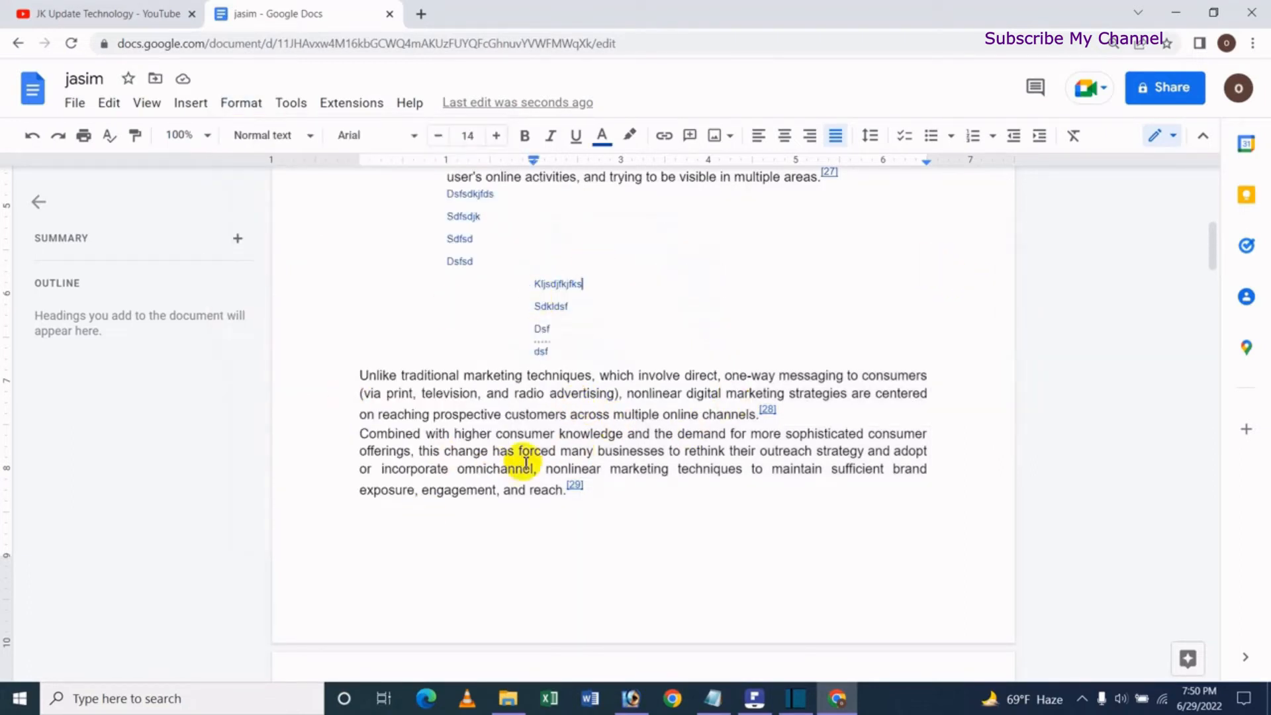
pyautogui.click(836, 139)
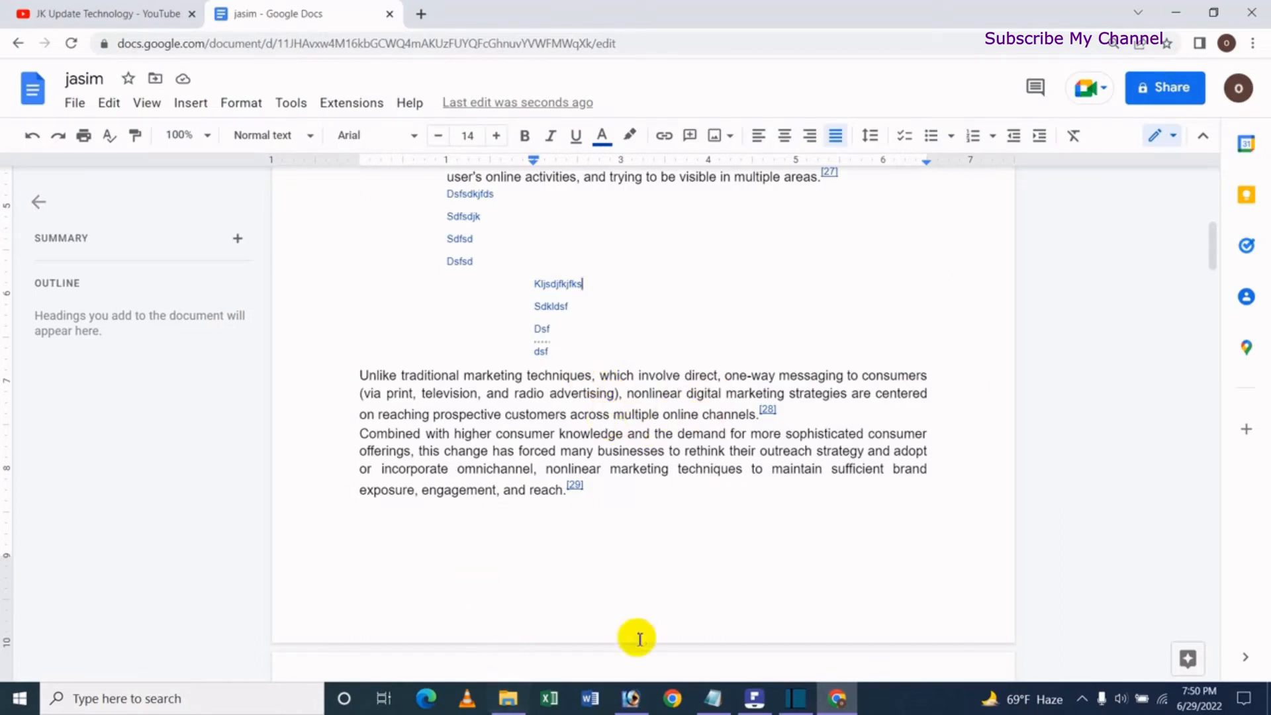
# Step: Switch to Microsoft Word, dismiss the activation wizard, and create a blank document
pyautogui.click(591, 703)
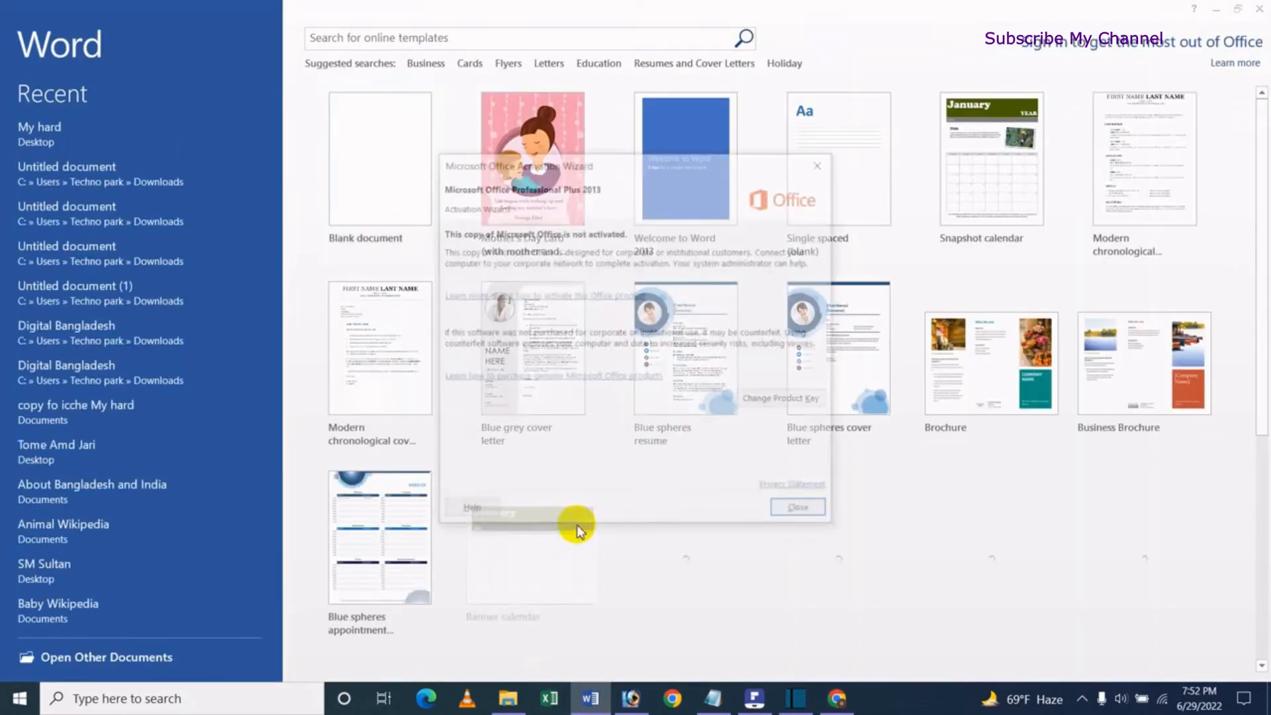
pyautogui.click(803, 513)
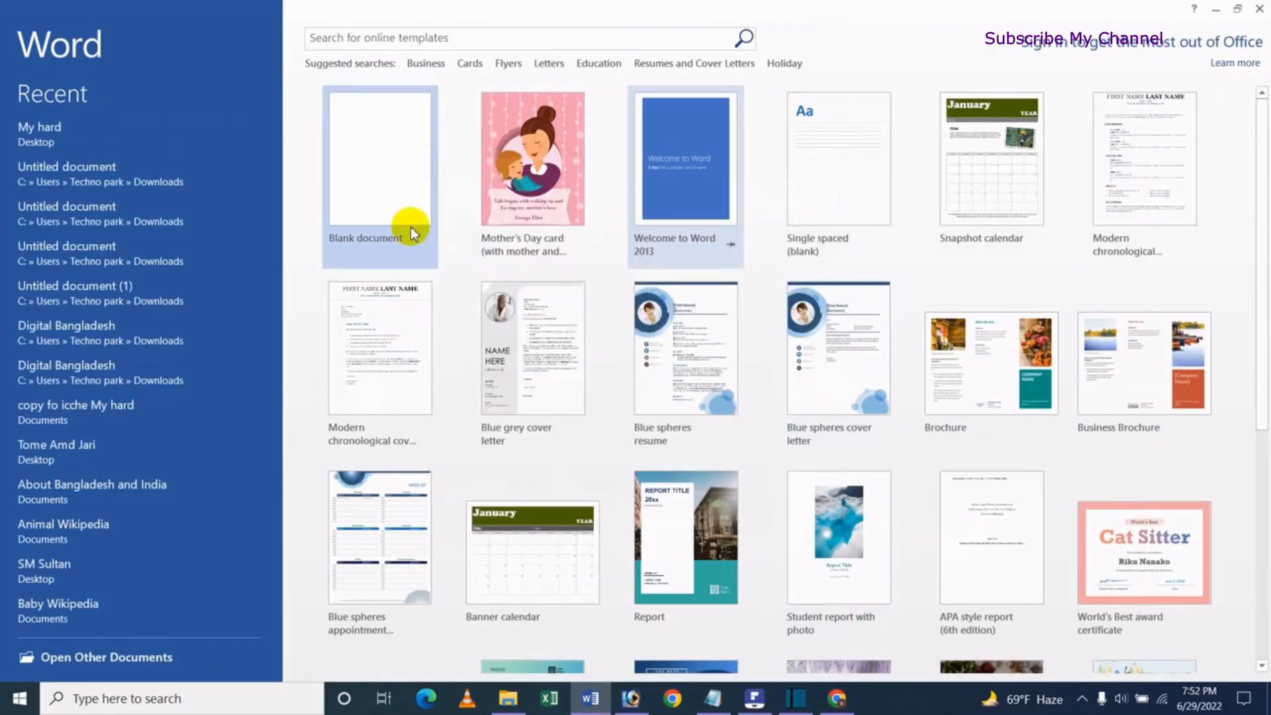
pyautogui.click(392, 226)
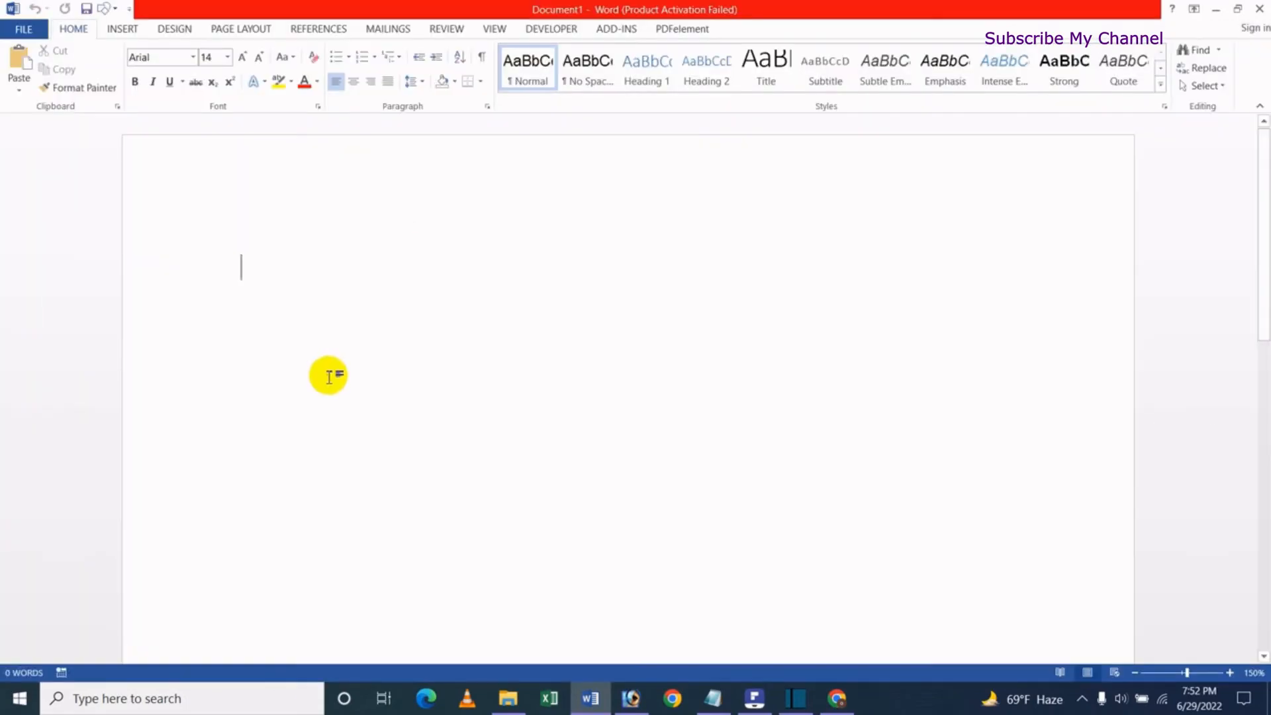
# Step: Copy the opening "Digital marketing" paragraph from the Google Docs document into the blank Word document
pyautogui.click(837, 699)
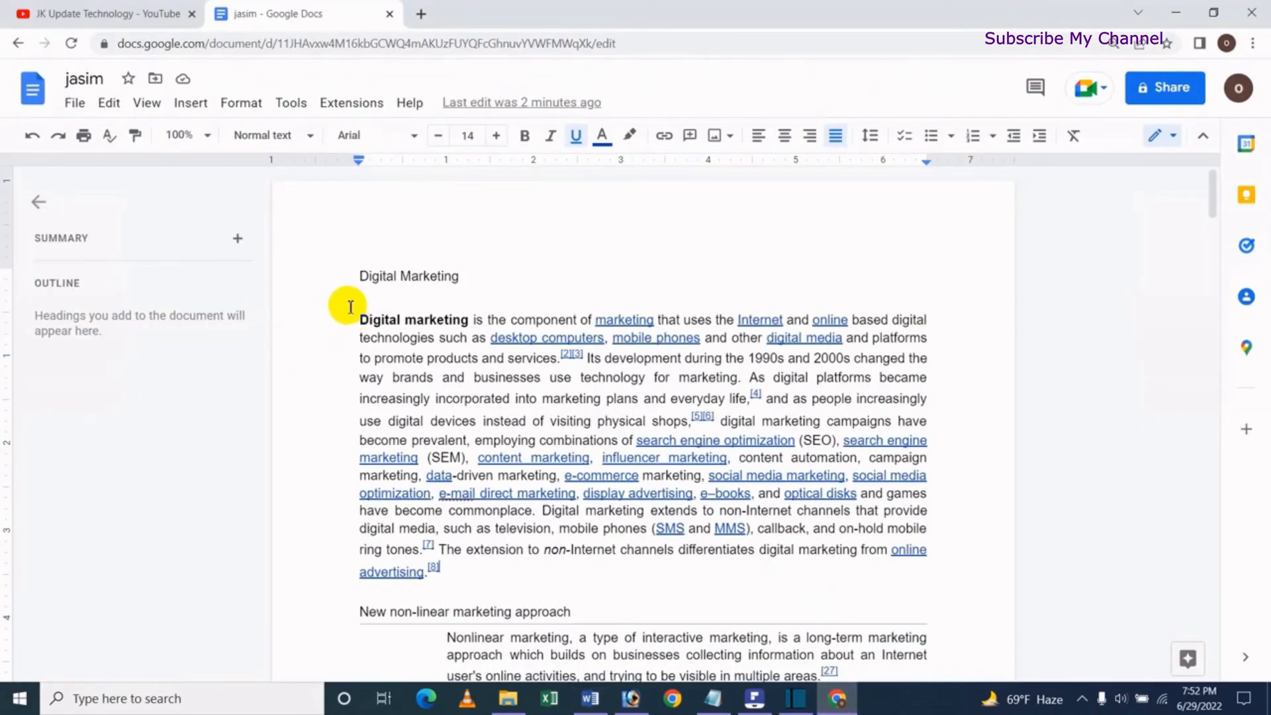
pyautogui.moveTo(357, 319); pyautogui.dragTo(555, 583)
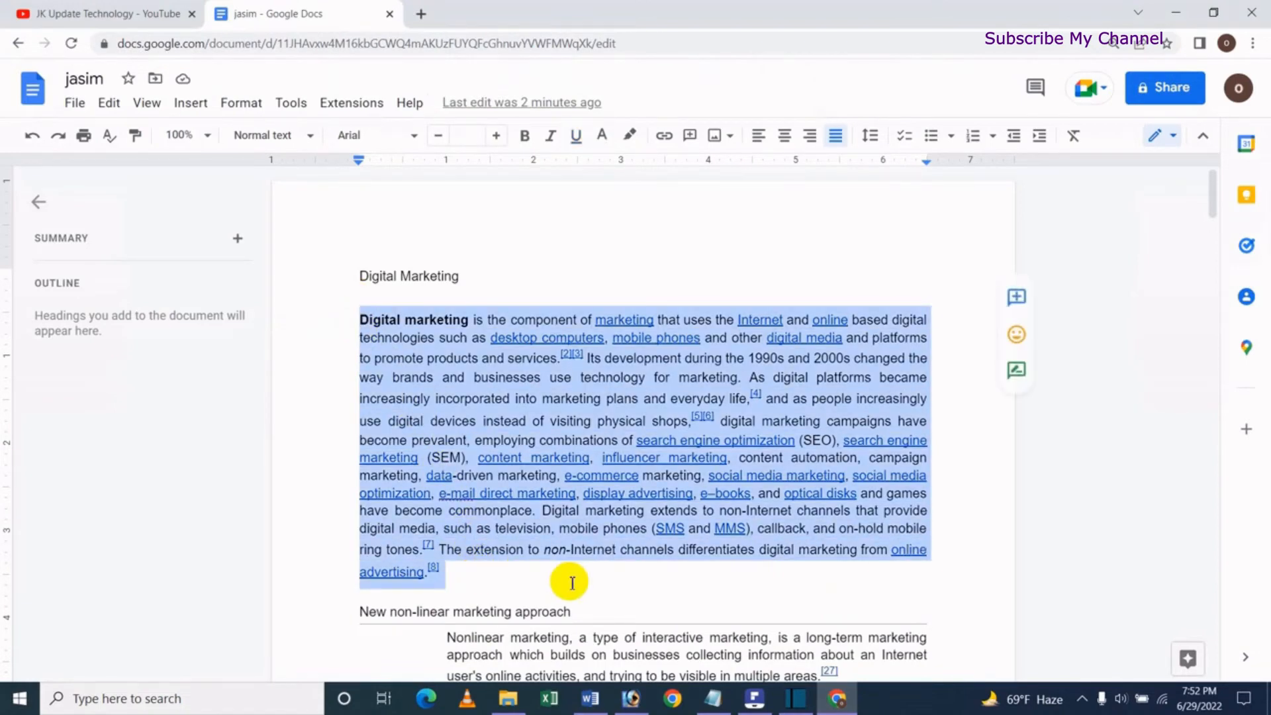
pyautogui.click(590, 698)
pyautogui.write('Digital marketing is the component of marketing that uses the Internet and online based digital technologies such as desktop computers, mobile phones and other digital media and platforms to promote products and services.[2][3] Its development during the 1990s and 2000s changed the way brands and businesses use technology for marketing. As digital platforms became increasingly incorporated into marketing plans and everyday life,[4] and as people increasingly use digital devices instead of visiting physical shops,[5][6] digital marketing campaigns have become prevalent, employing combinations of search engine optimization (SEO), search engine marketing (SEM), content marketing, influencer marketing, content automation, campaign marketing, data-driven marketing, e-commerce marketing, social media marketing, social media optimization, e-mail direct marketing, display advertising, e–books, and optical disks and games have become commonplace. Digital marketing extends to non-Internet channels that provide digital media, such as television, mobile phones (SMS and MMS), callback, and on-hold mobile ring tones.[7] The extension to non-Internet channels differentiates digital marketing from online advertising.[8]\\n')
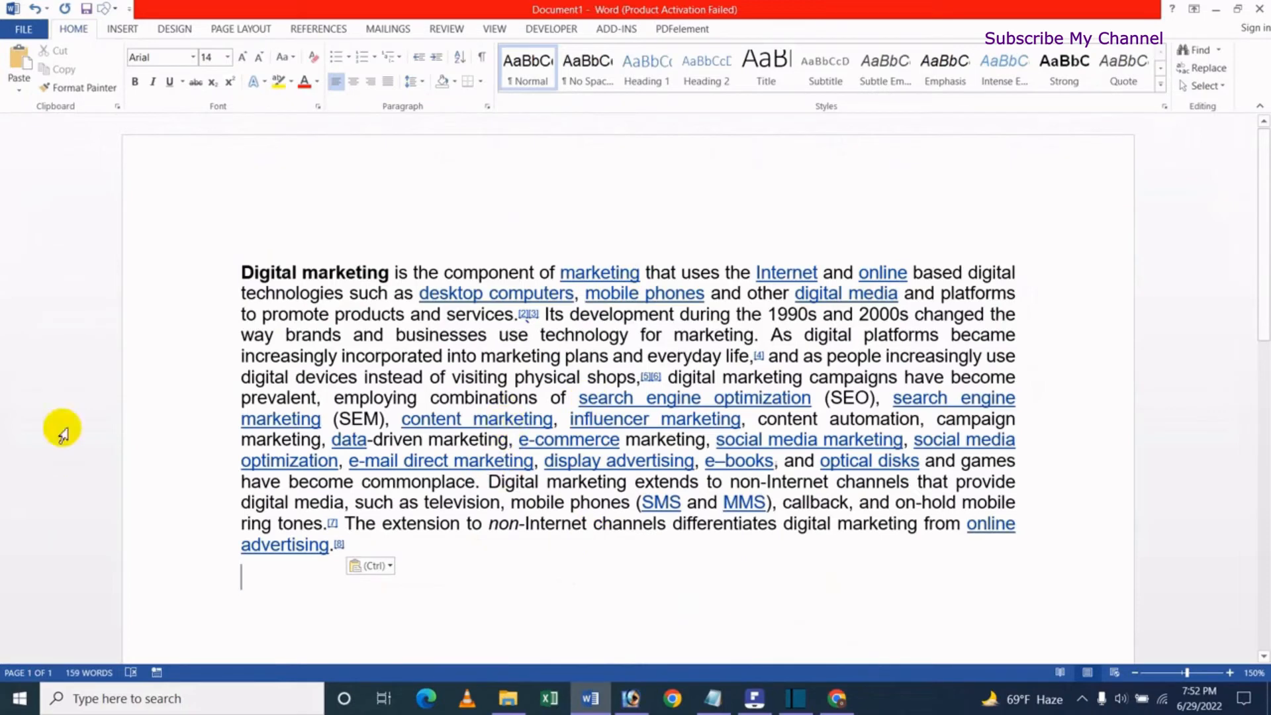
# Step: Select the whole pasted paragraph in Word and apply left, center and right alignment in turn
pyautogui.moveTo(243, 274); pyautogui.dragTo(434, 565)
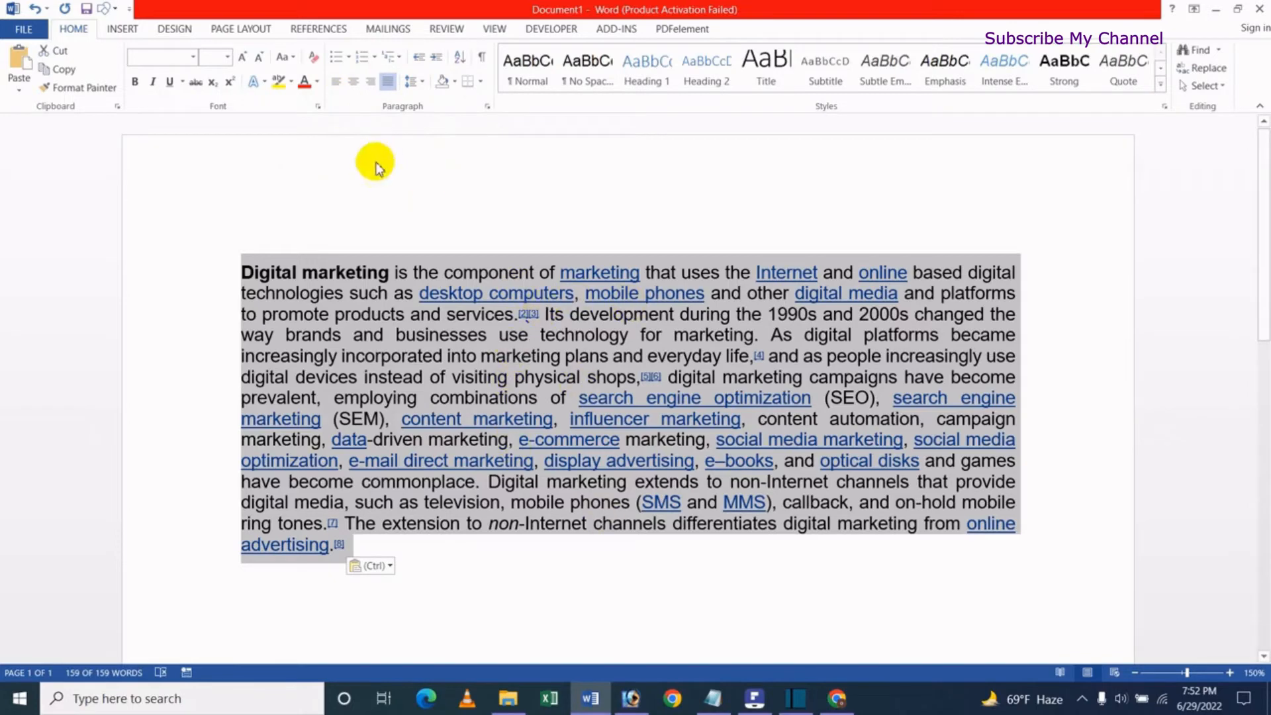
pyautogui.click(335, 80)
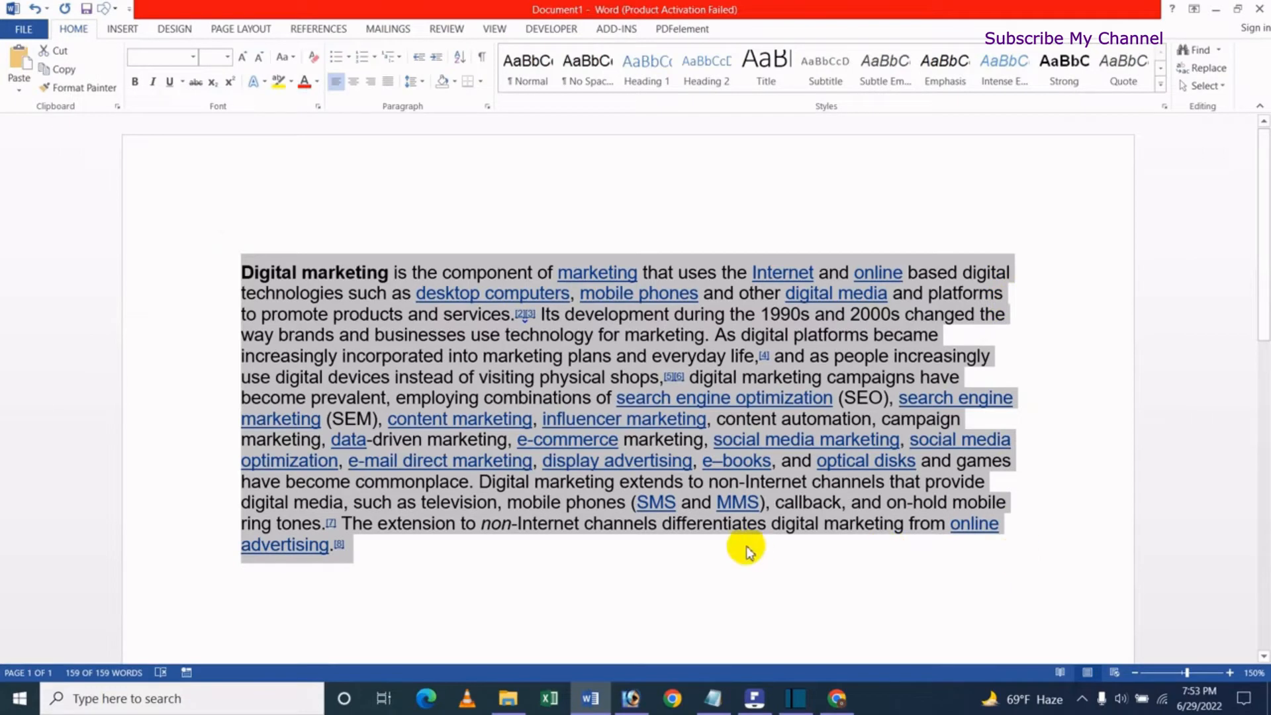
pyautogui.click(354, 82)
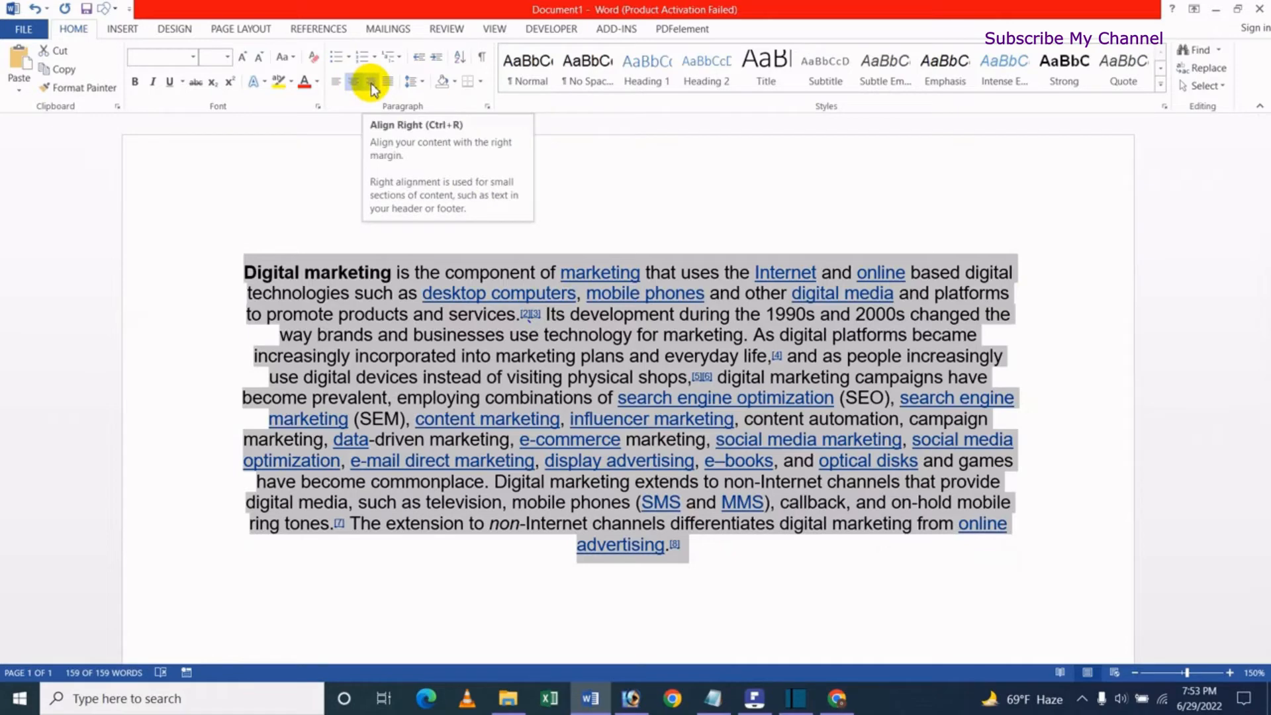
pyautogui.click(372, 82)
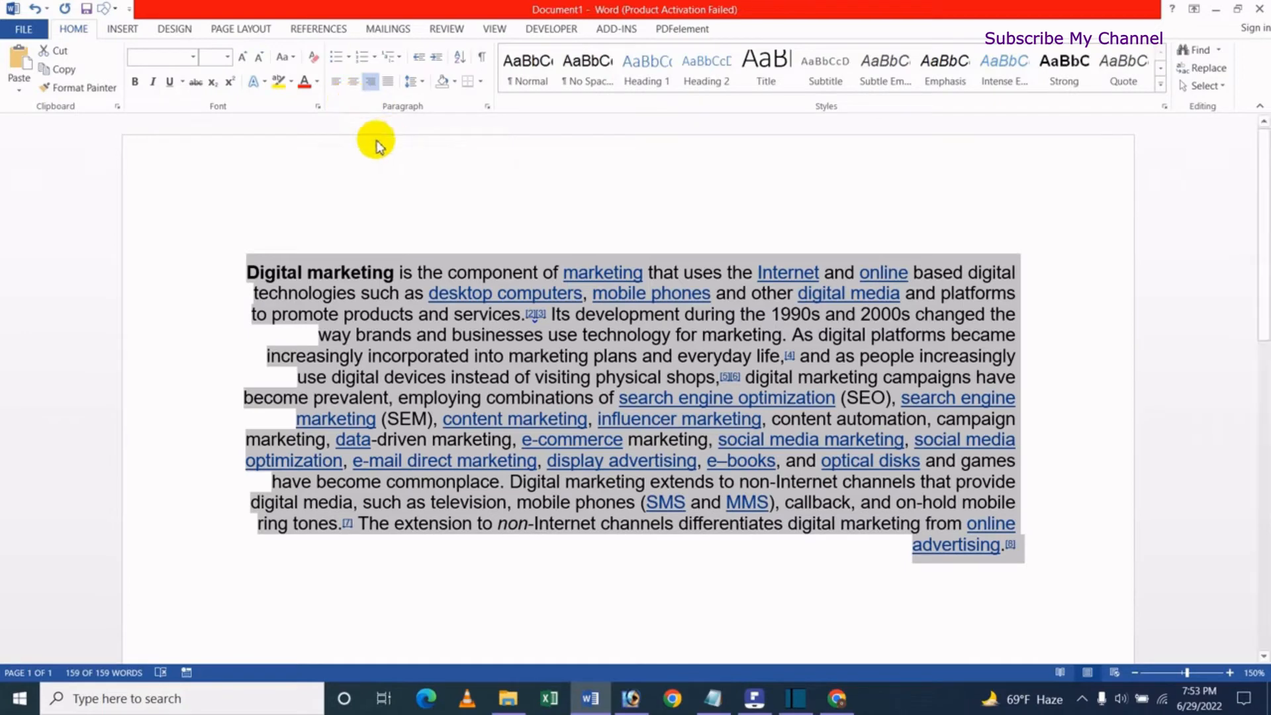
# Step: Justify the selected paragraph, cycle it through left, center and right alignment, and return it to justified
pyautogui.click(389, 82)
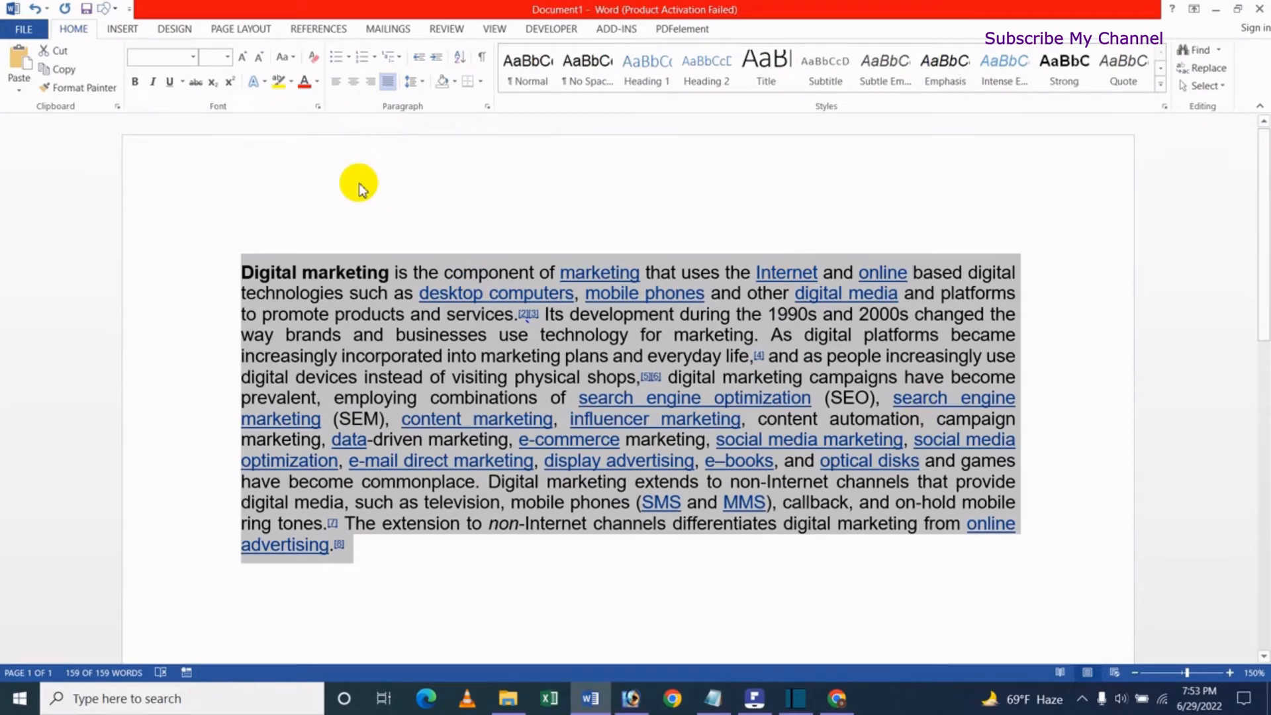
pyautogui.hotkey('ctrl', 'l')
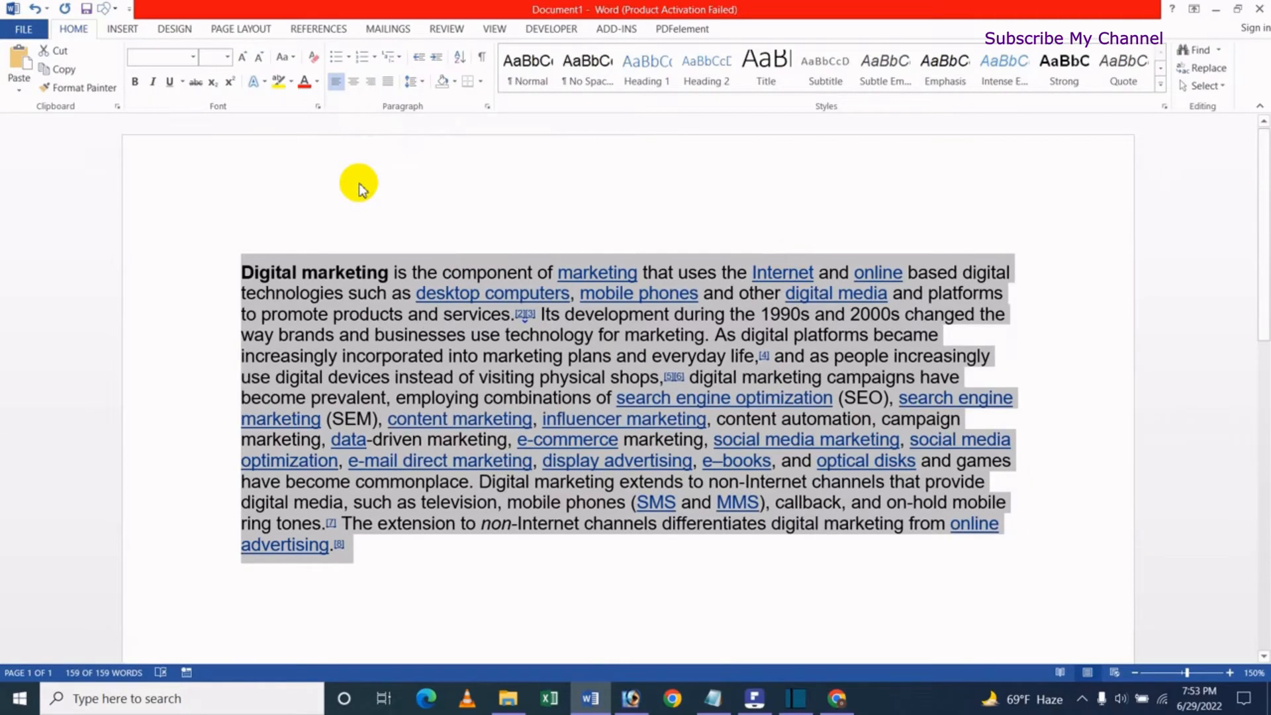
pyautogui.hotkey('ctrl', 'e')
pyautogui.hotkey('ctrl', 'r')
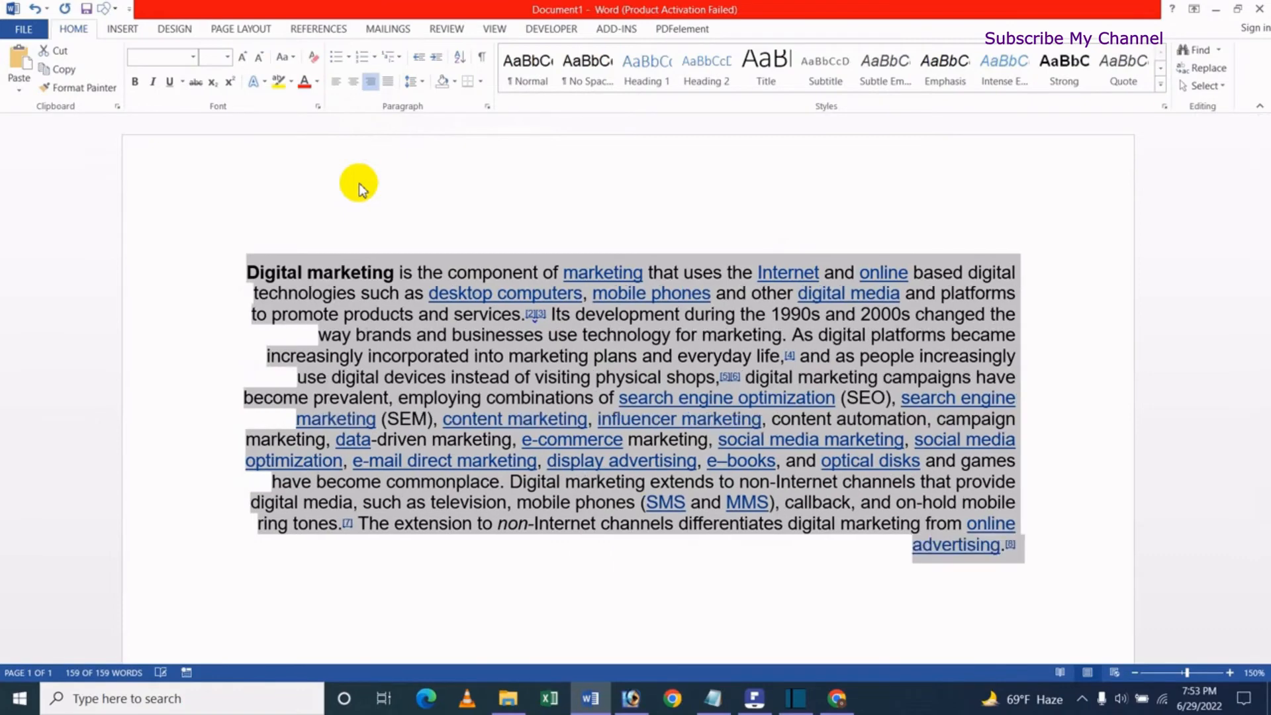
pyautogui.hotkey('ctrl', 'j')
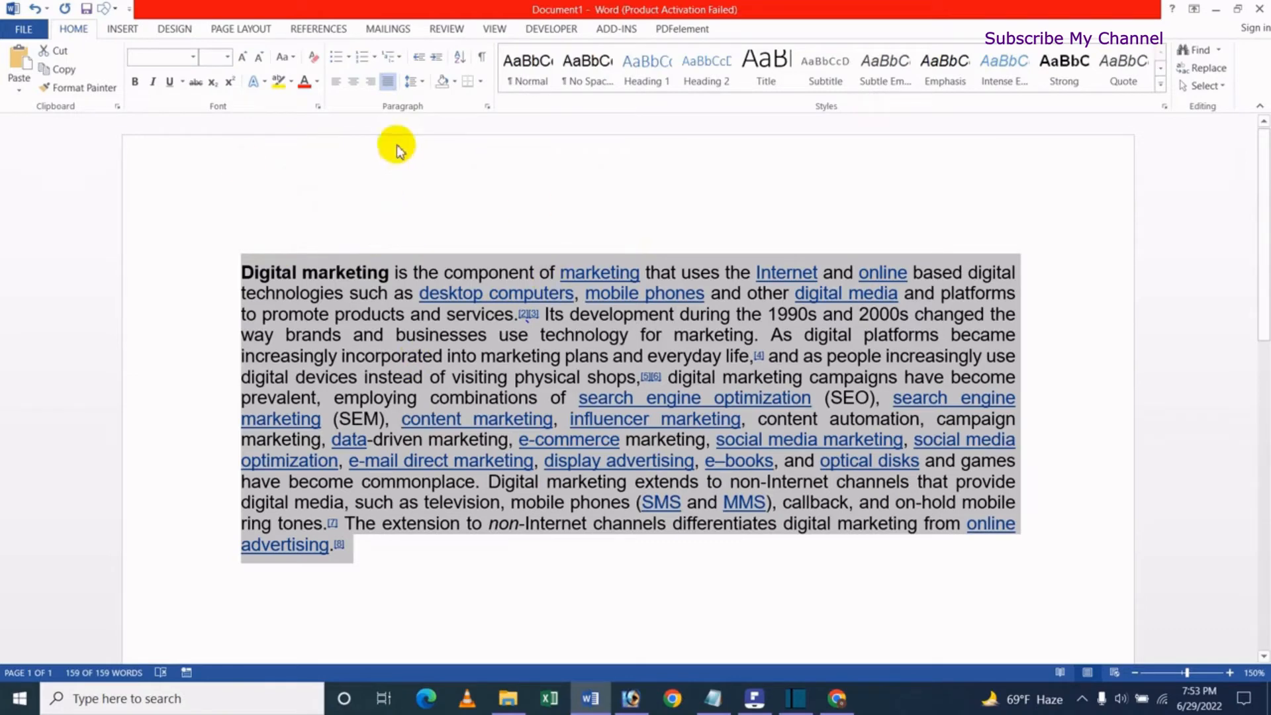
# Step: Increase the paragraph's indent two levels and add the filler lines "Dfdsfas", "Sdfsdfsdfs dsfdslkfjsadklf sd" and "Sdfksdfkjsd" below it
pyautogui.click(437, 59)
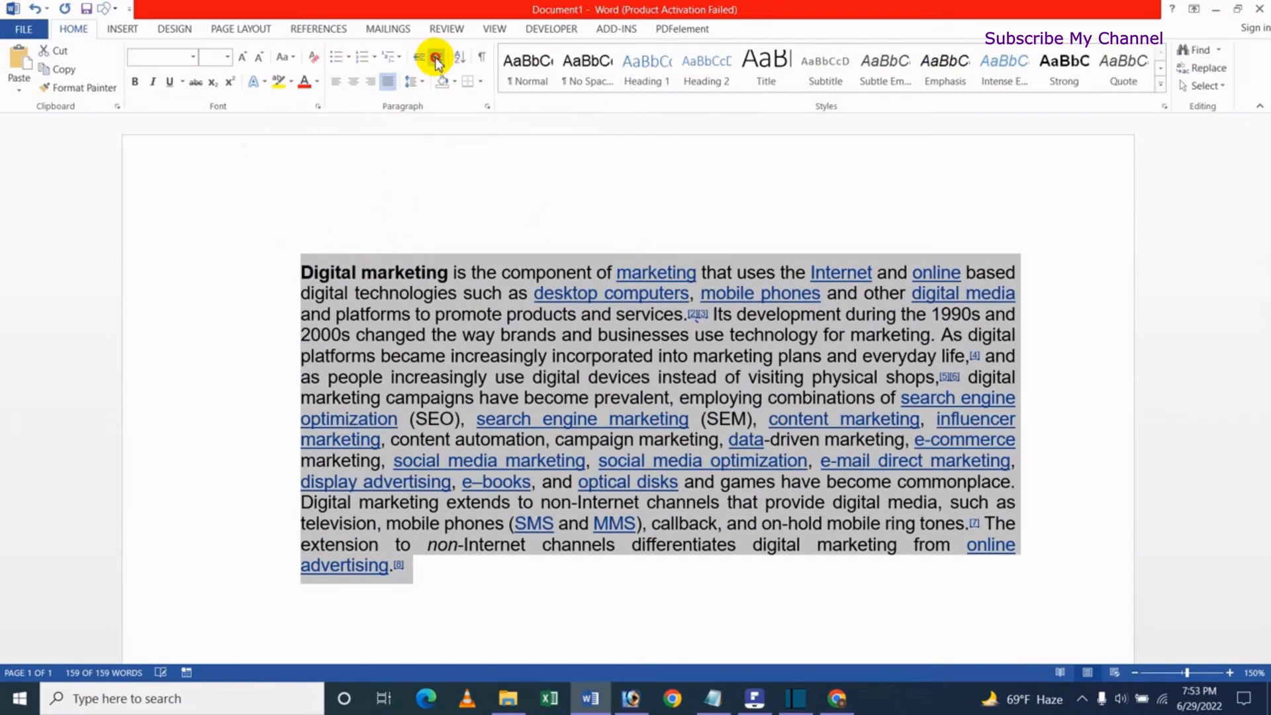
pyautogui.click(437, 60)
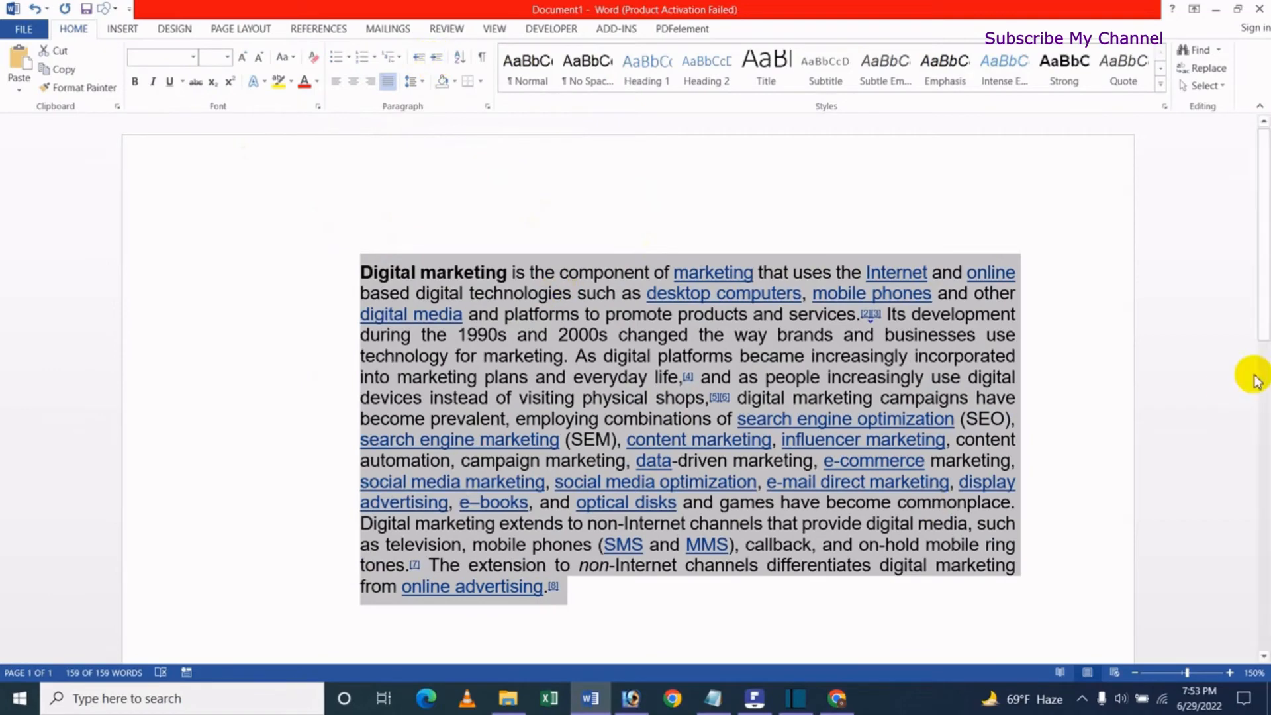
pyautogui.scroll(-2, 1061, 369)
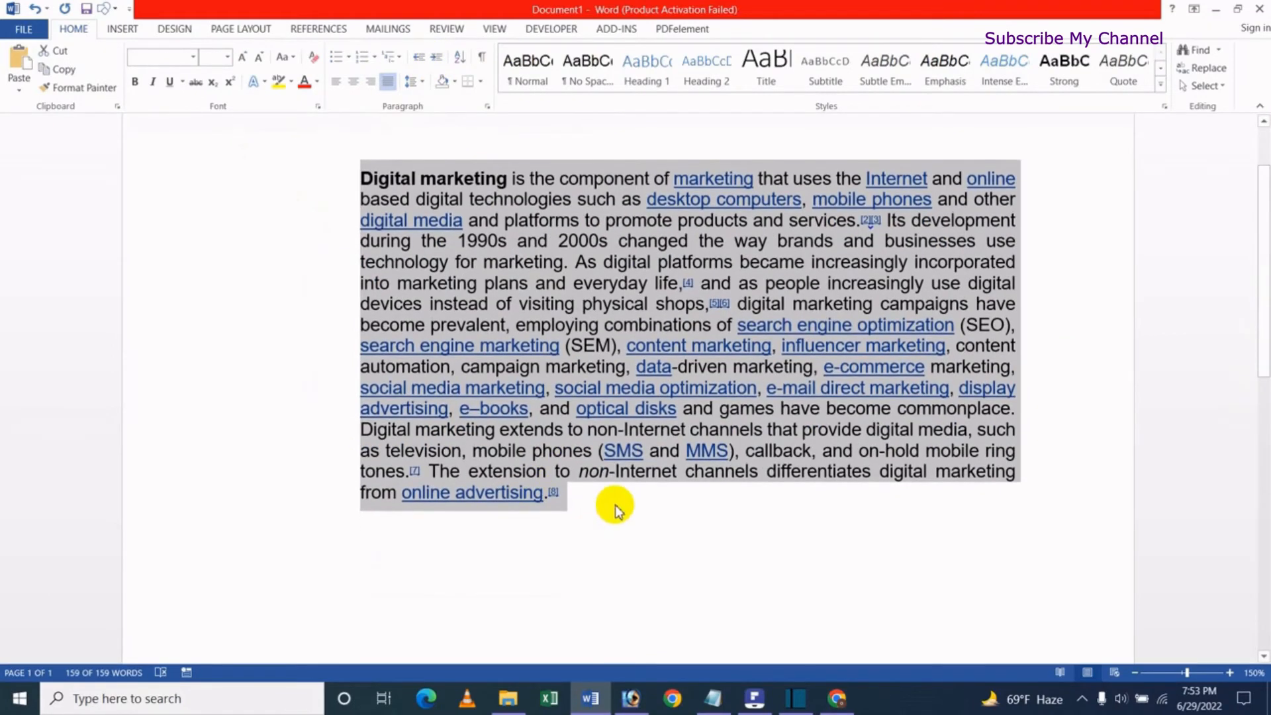
pyautogui.click(616, 510)
pyautogui.press('Return')
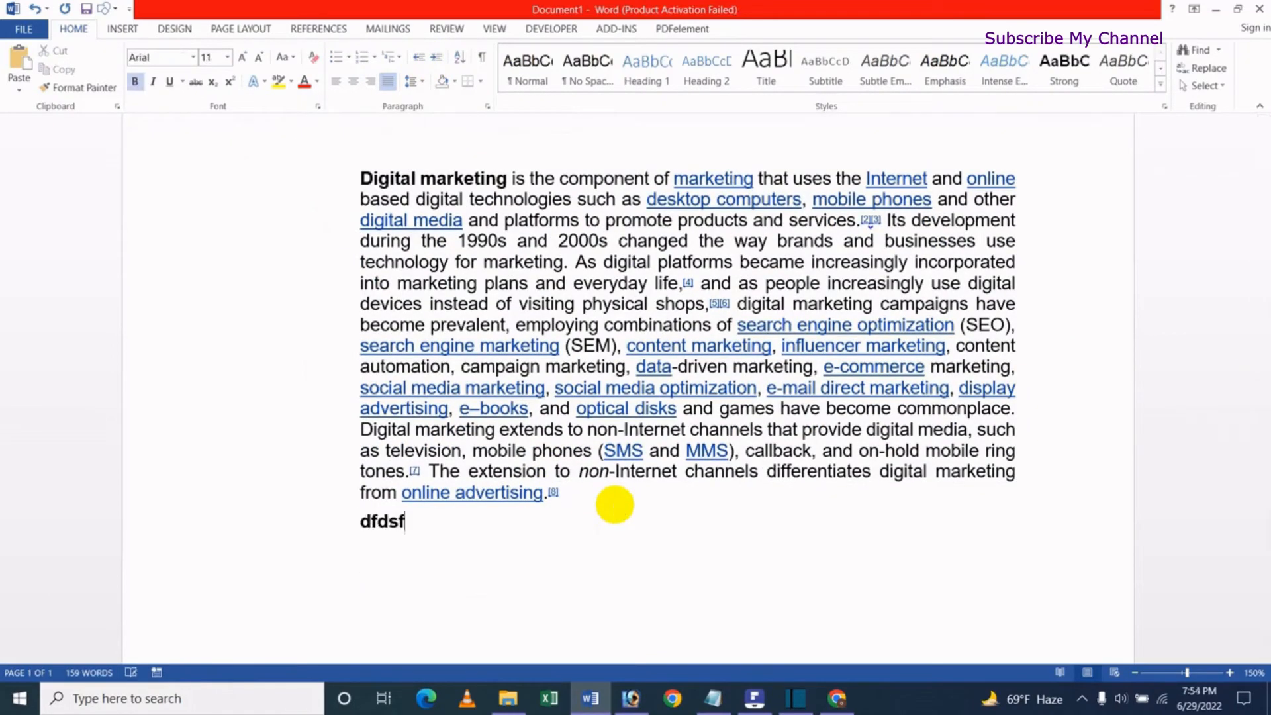
pyautogui.write('dfdsfas')
pyautogui.press('Return')
pyautogui.write('sdfsdfsdfs')
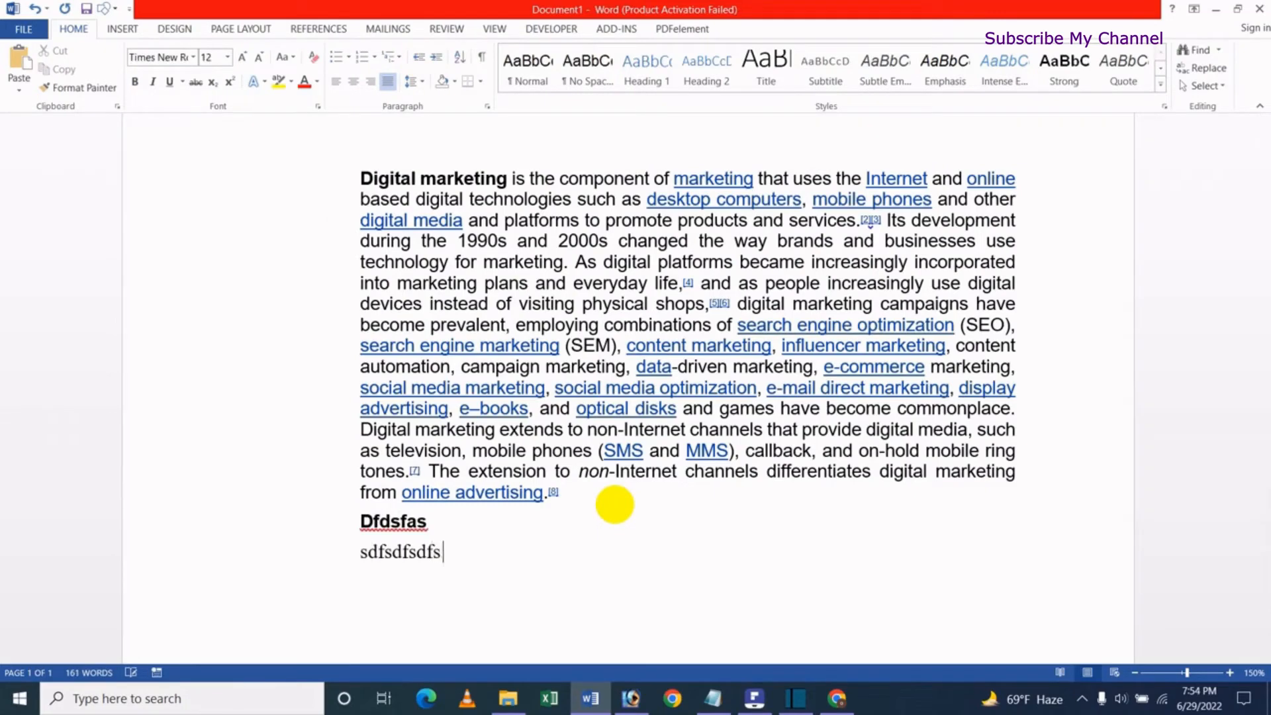
pyautogui.write(' dsfdslkfjsadkl')
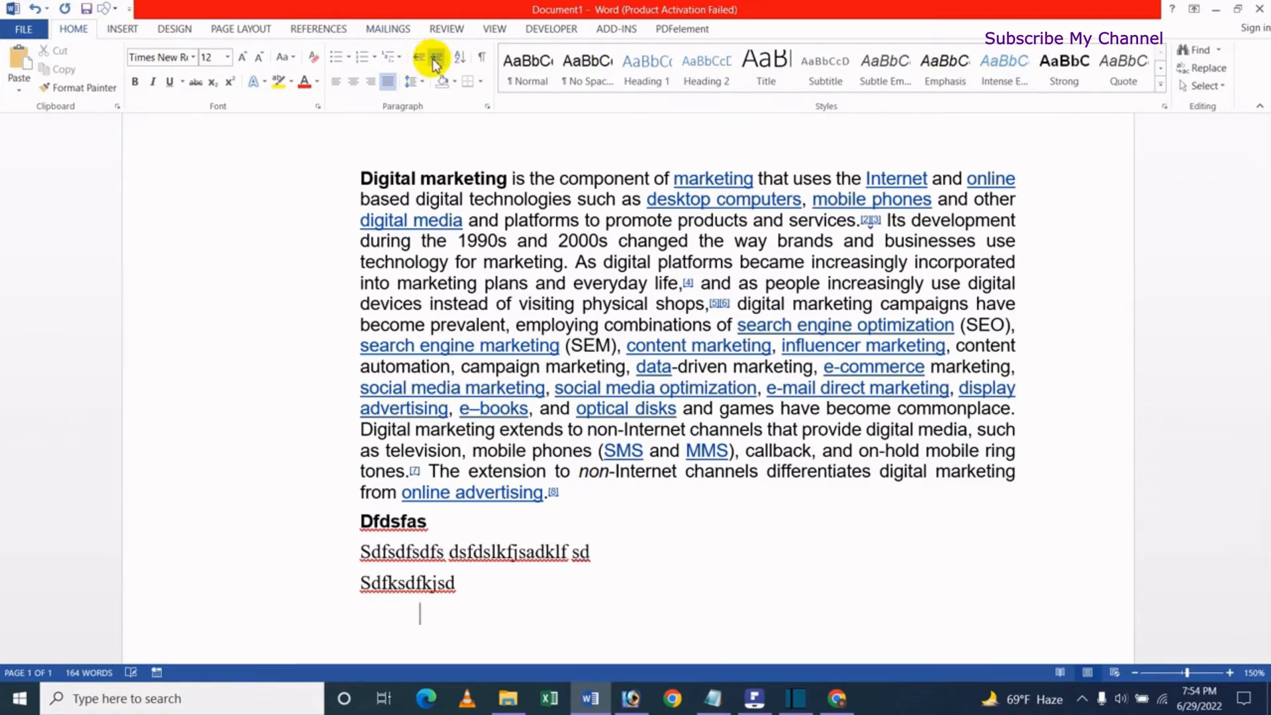
# Step: Indent the new line two more levels and add the filler lines "Kjfjksdfjksdfsd", "Sdjksdf", "Sdffsd", "Dsfsd" and "sdf"
pyautogui.write(' fsd')
pyautogui.press('Return')
pyautogui.write('sd')
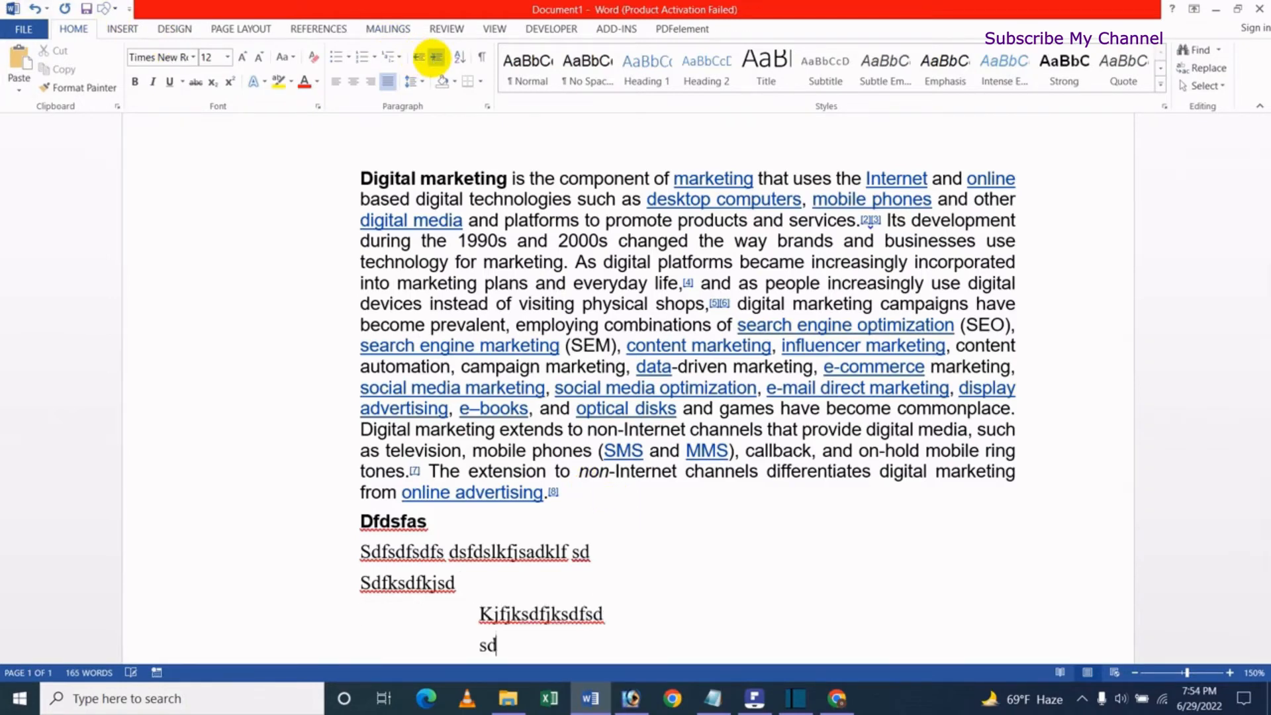
pyautogui.write('jksdf')
pyautogui.press('Return')
pyautogui.write('sdffsdsfsd')
pyautogui.press('Return')
pyautogui.write('sdf')
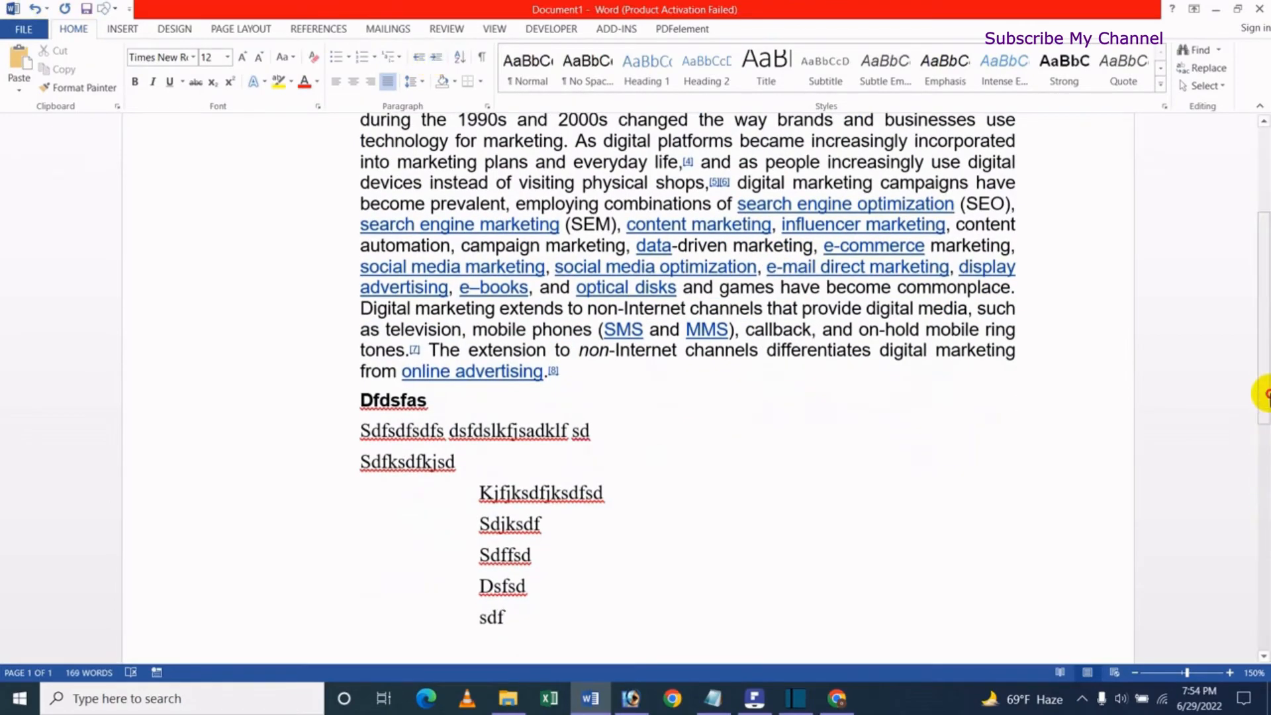
# Step: Decrease the indent of the Digital marketing paragraph and the first two filler lines by two levels
pyautogui.scroll(3, 1265, 397)
pyautogui.moveTo(361, 251); pyautogui.dragTo(530, 634)
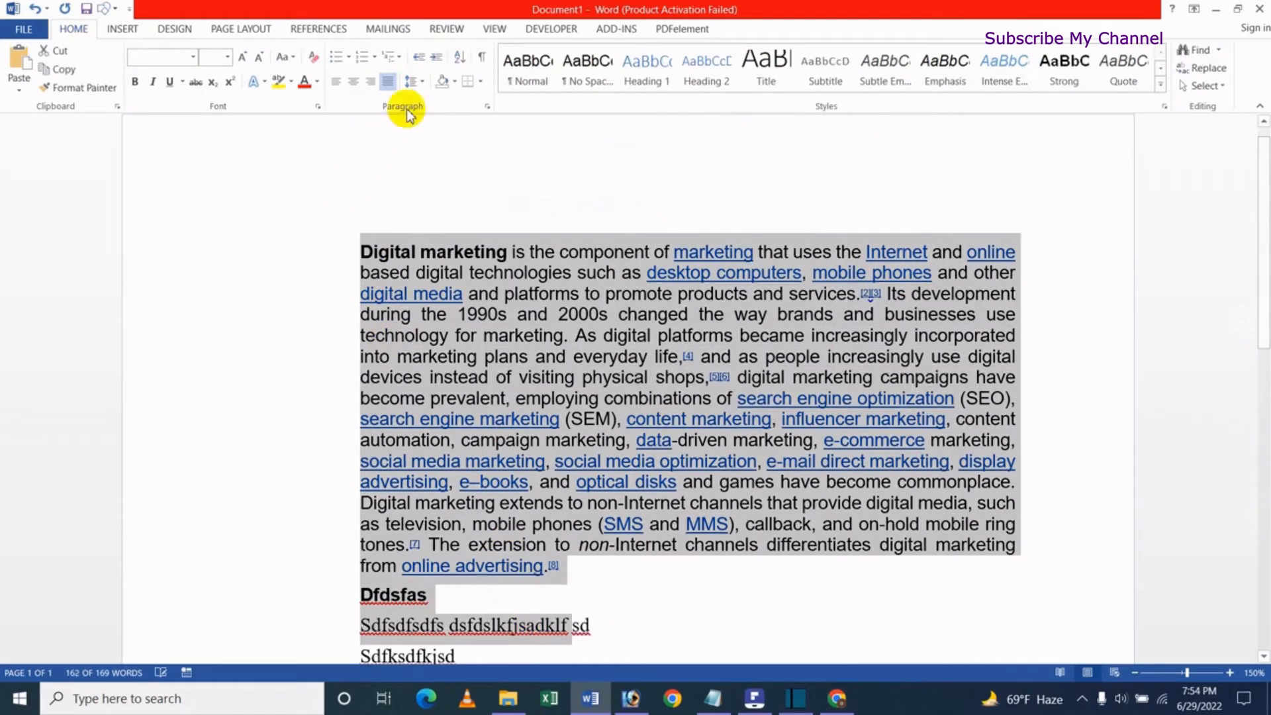
pyautogui.click(418, 61)
pyautogui.click(418, 61)
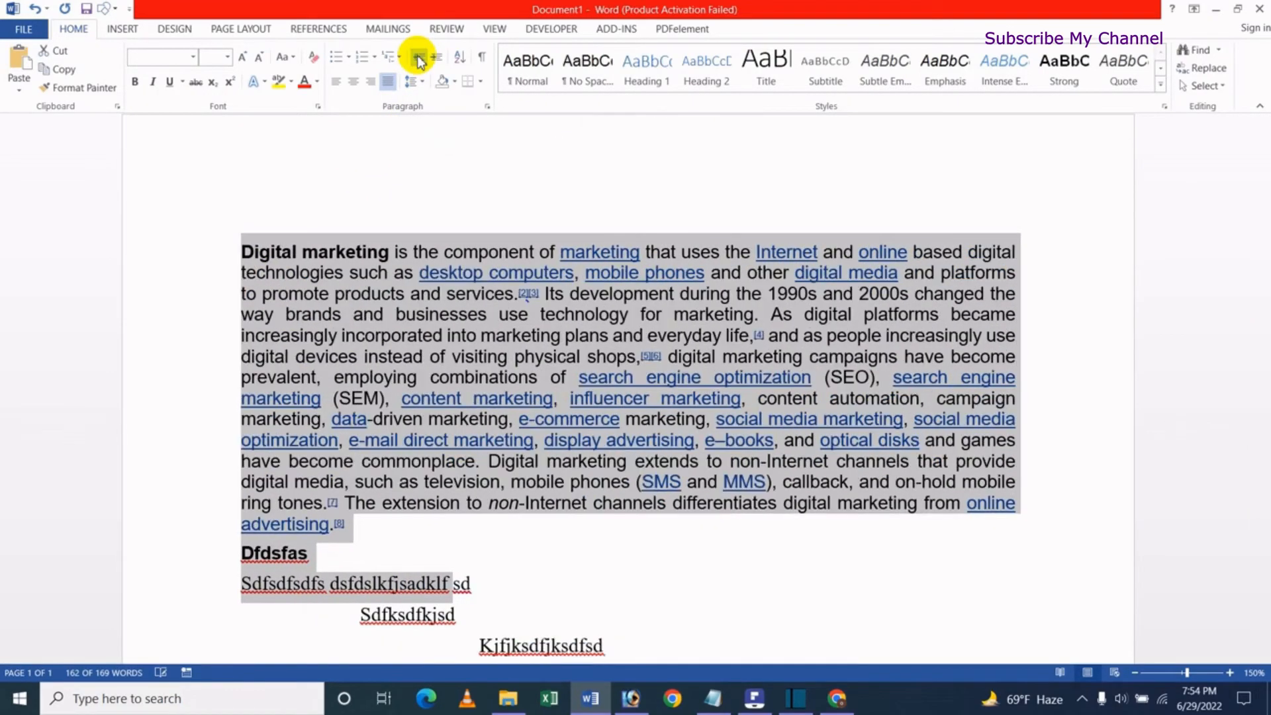
# Step: Delete all the filler lines below "Dfdsfas"
pyautogui.click(424, 558)
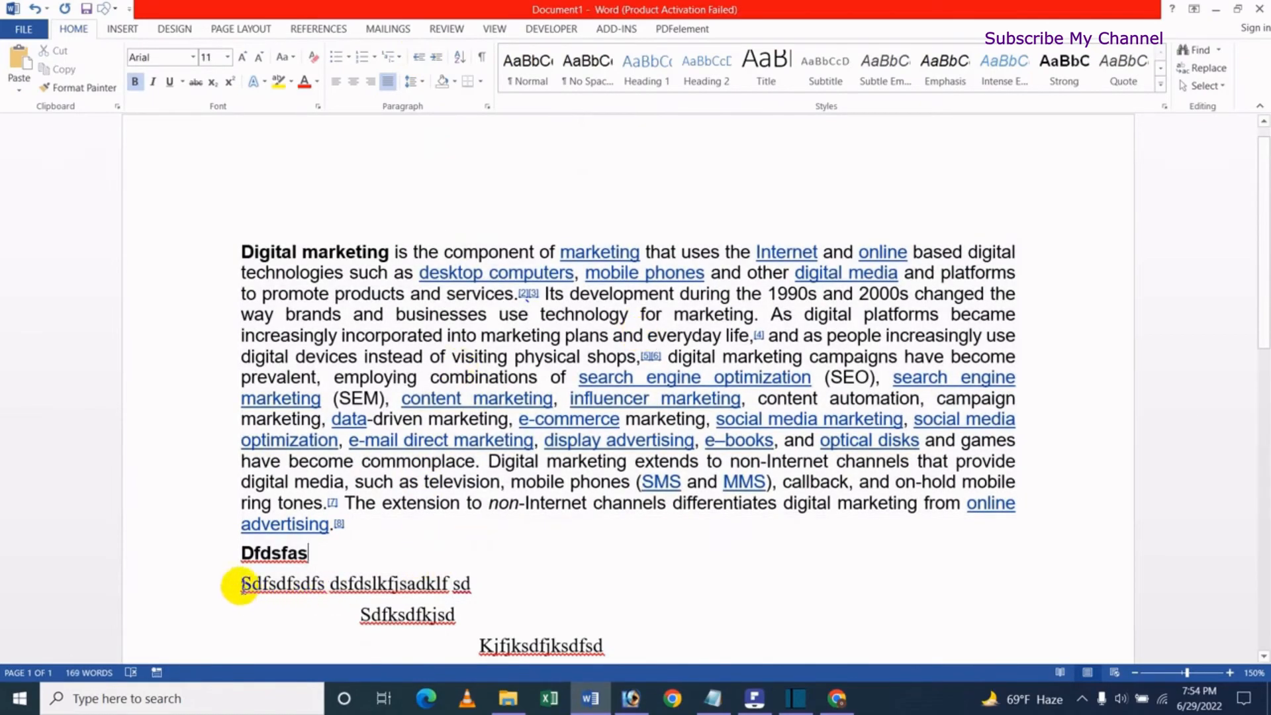
pyautogui.moveTo(241, 584); pyautogui.dragTo(685, 668)
pyautogui.press('Delete')
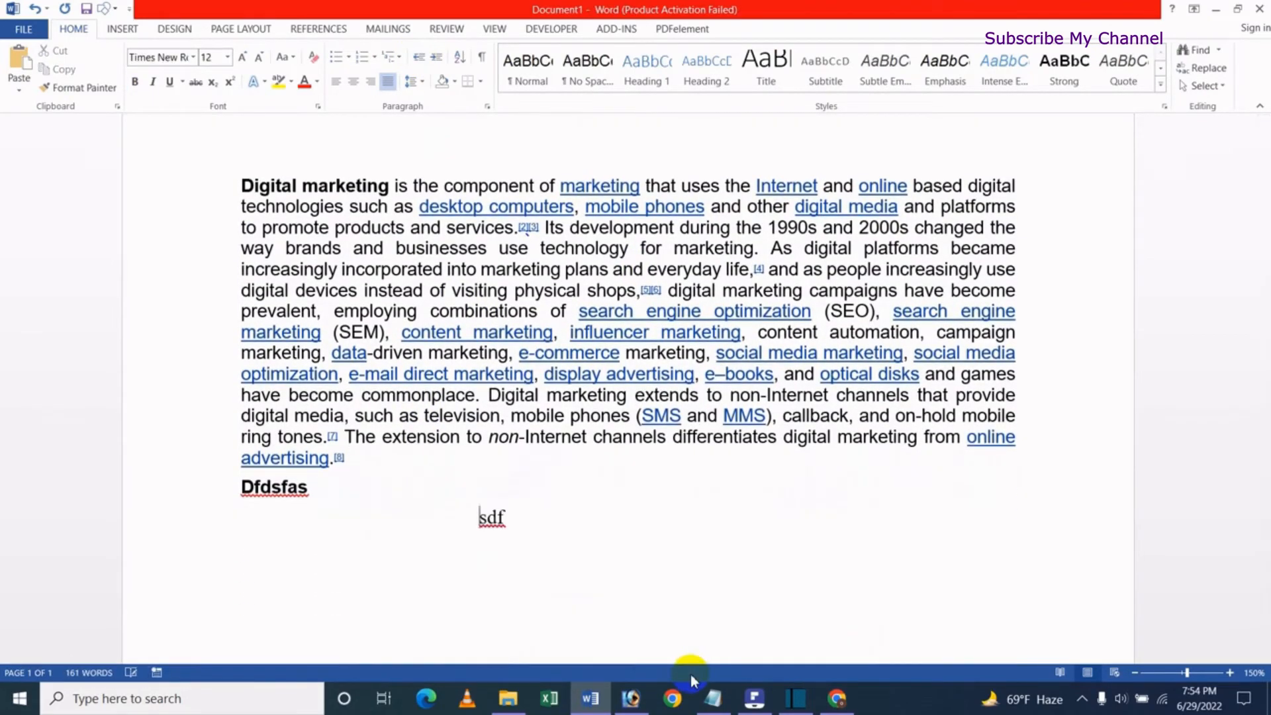
pyautogui.press('Delete')
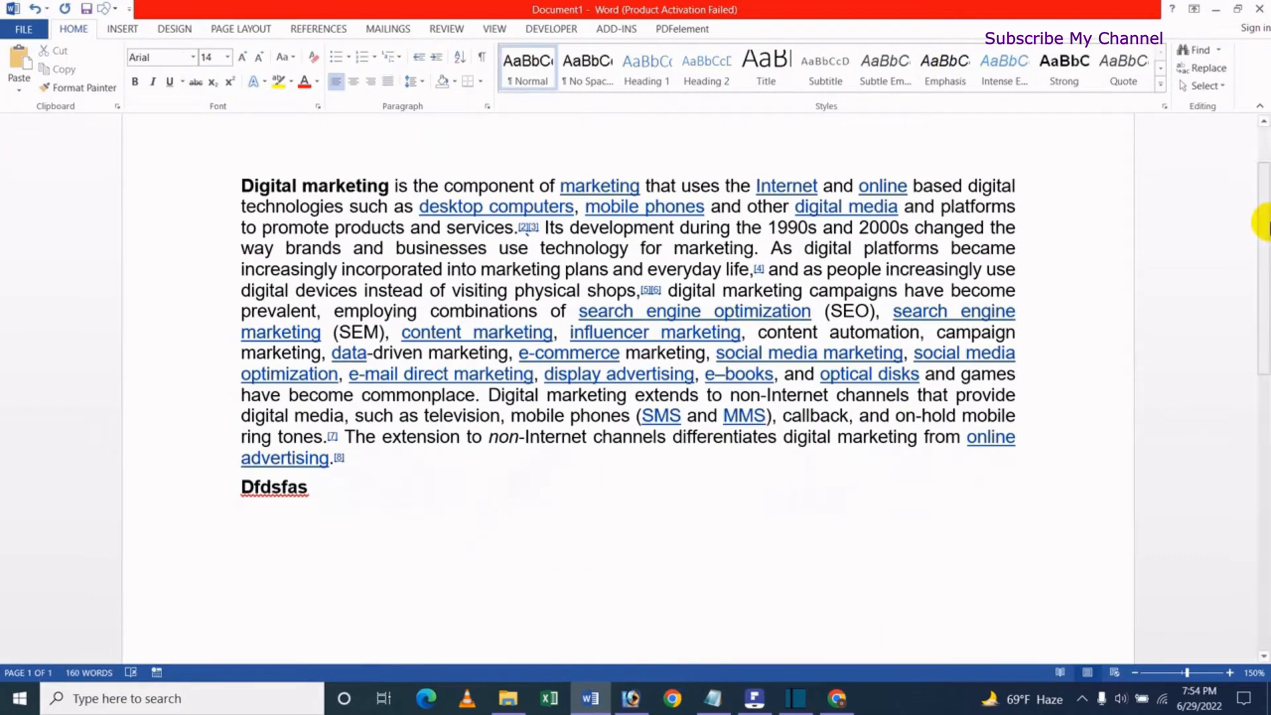
# Step: Examine the alignment choices in the Paragraph settings of the Digital marketing paragraph, and cancel without changing anything
pyautogui.moveTo(1264, 228); pyautogui.dragTo(1266, 152)
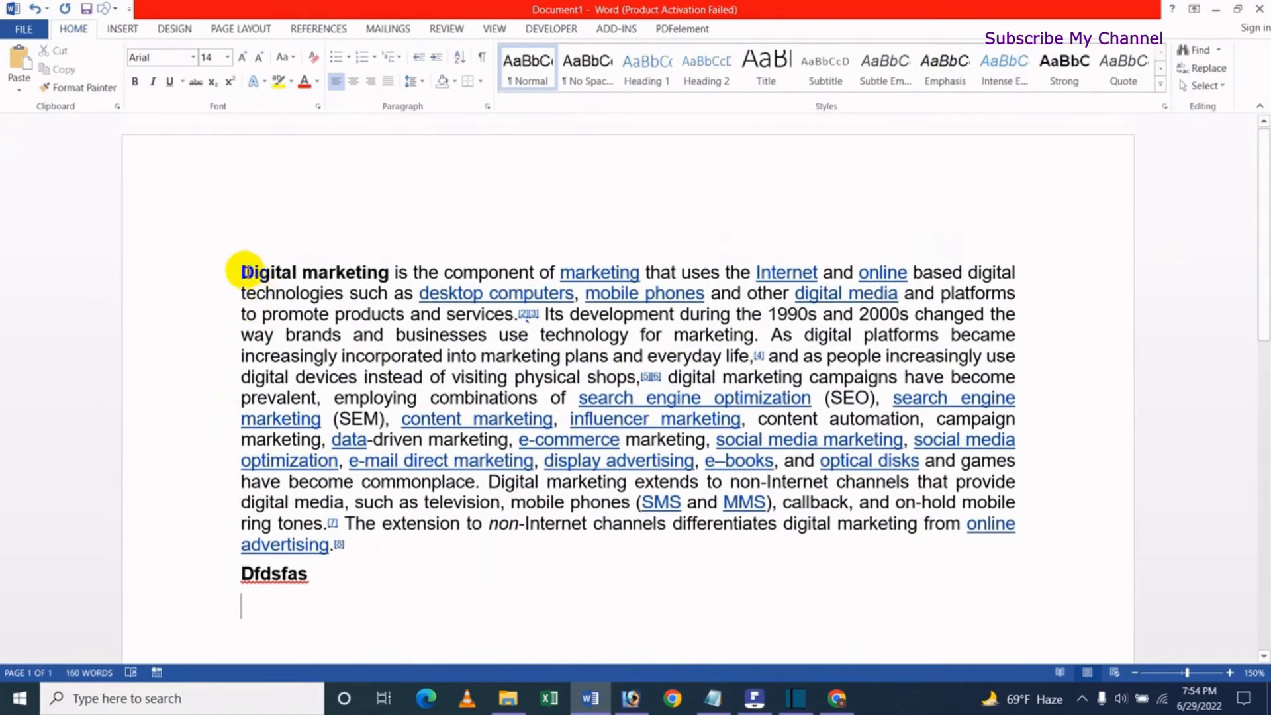
pyautogui.click(242, 273)
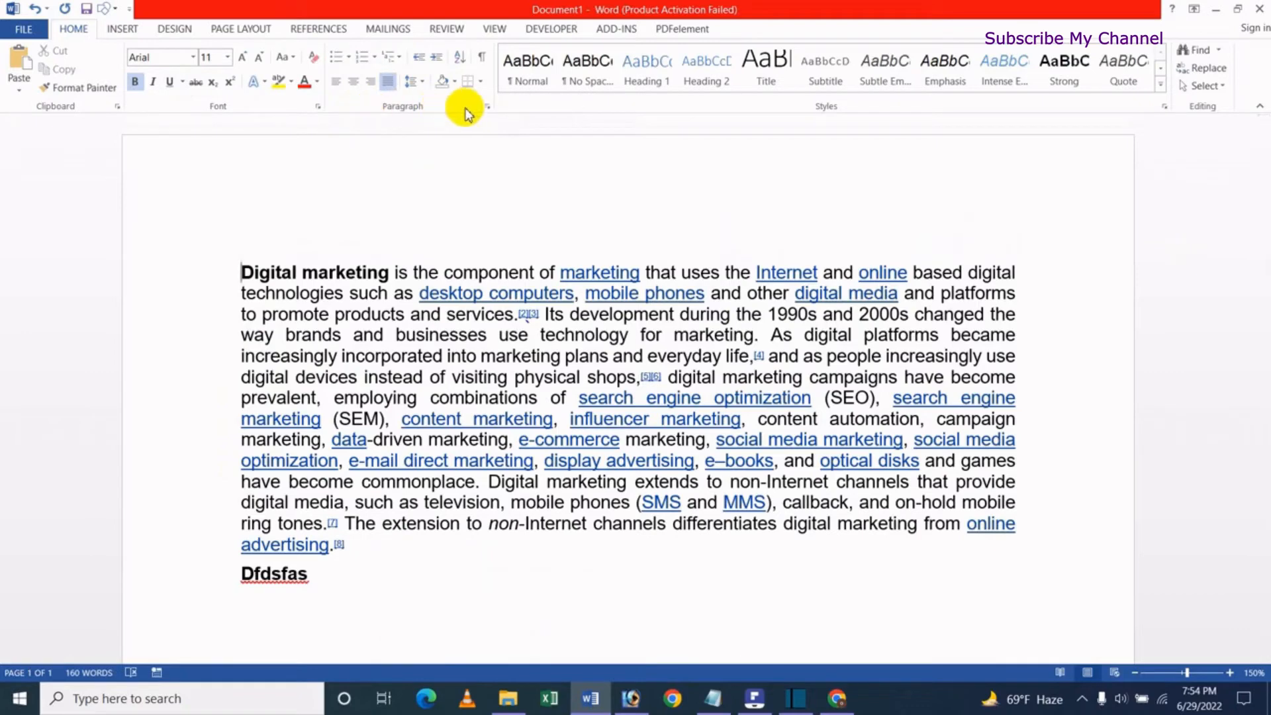
pyautogui.click(487, 108)
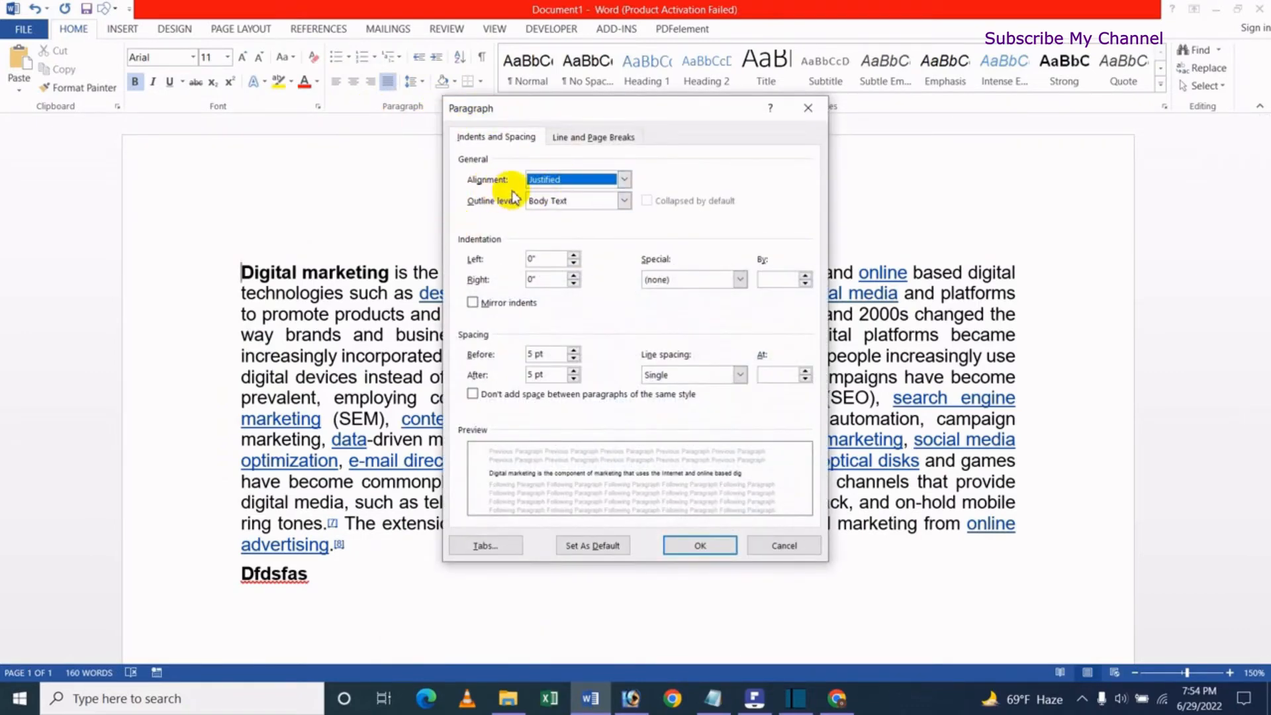
pyautogui.click(579, 185)
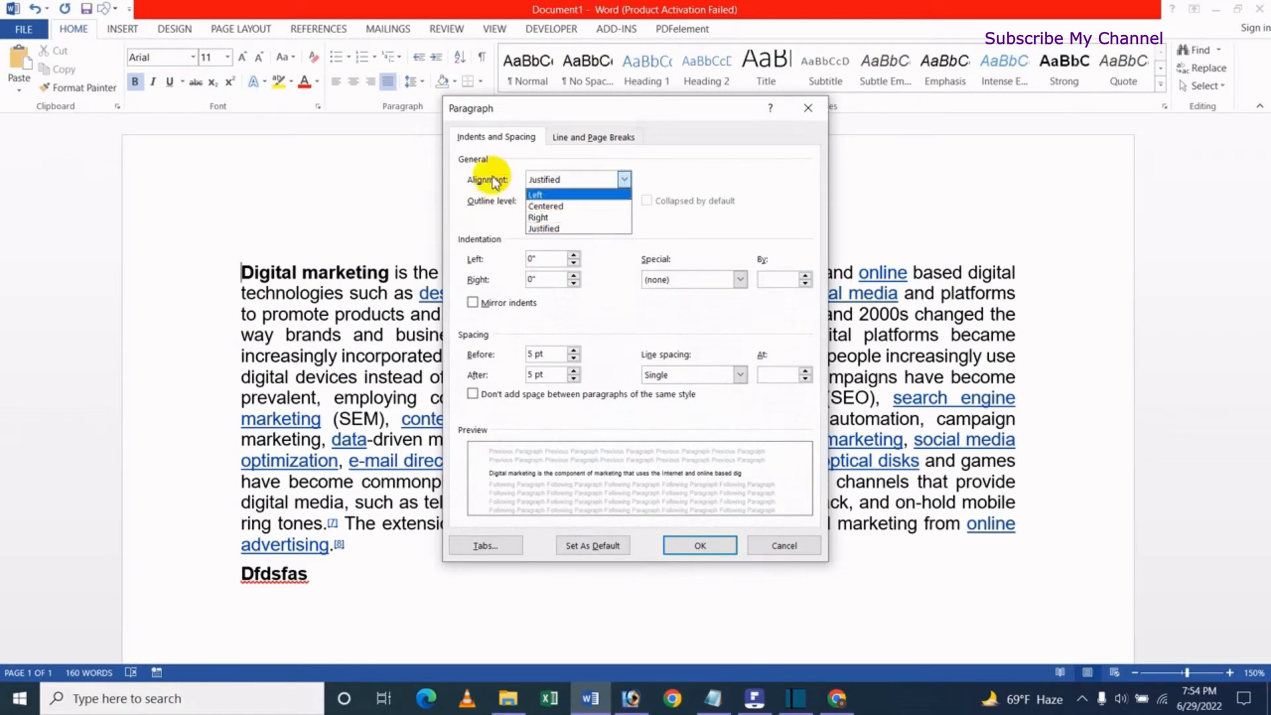
pyautogui.click(773, 546)
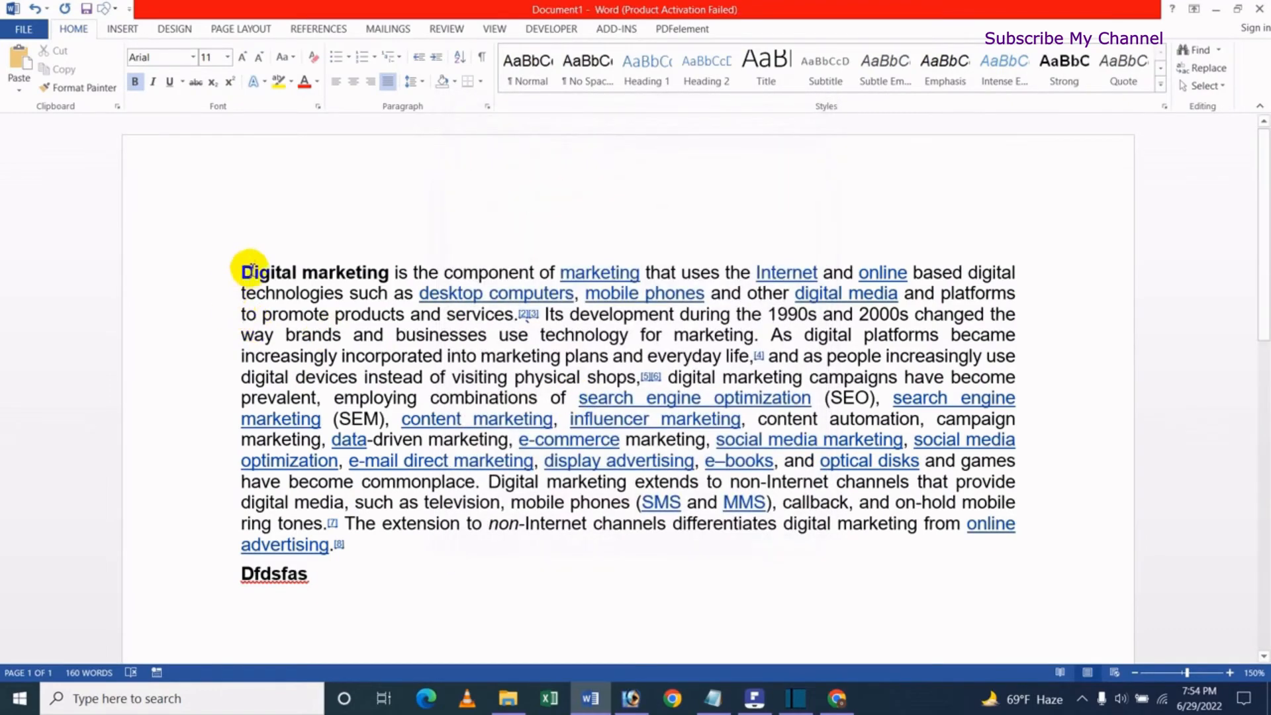
# Step: Select the Digital marketing paragraph and the "Dfdsfas" line and set their alignment to Centered in the Paragraph settings
pyautogui.moveTo(242, 268); pyautogui.dragTo(411, 574)
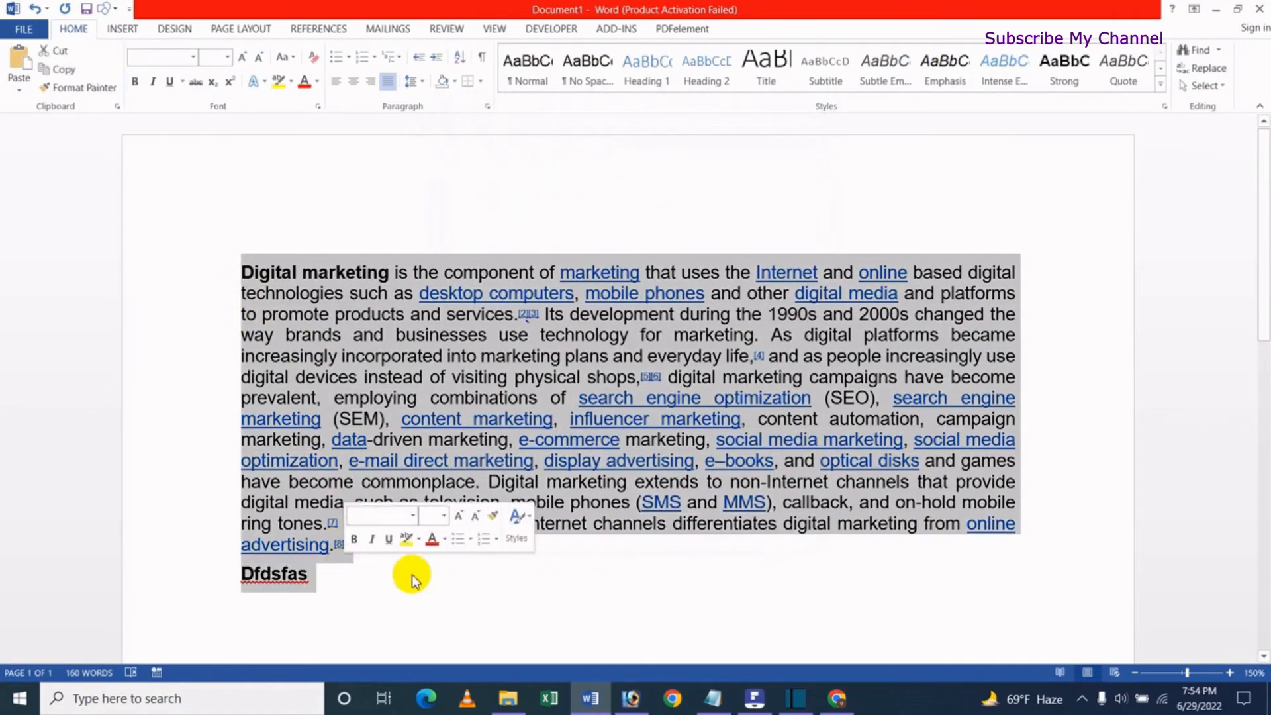
pyautogui.click(488, 107)
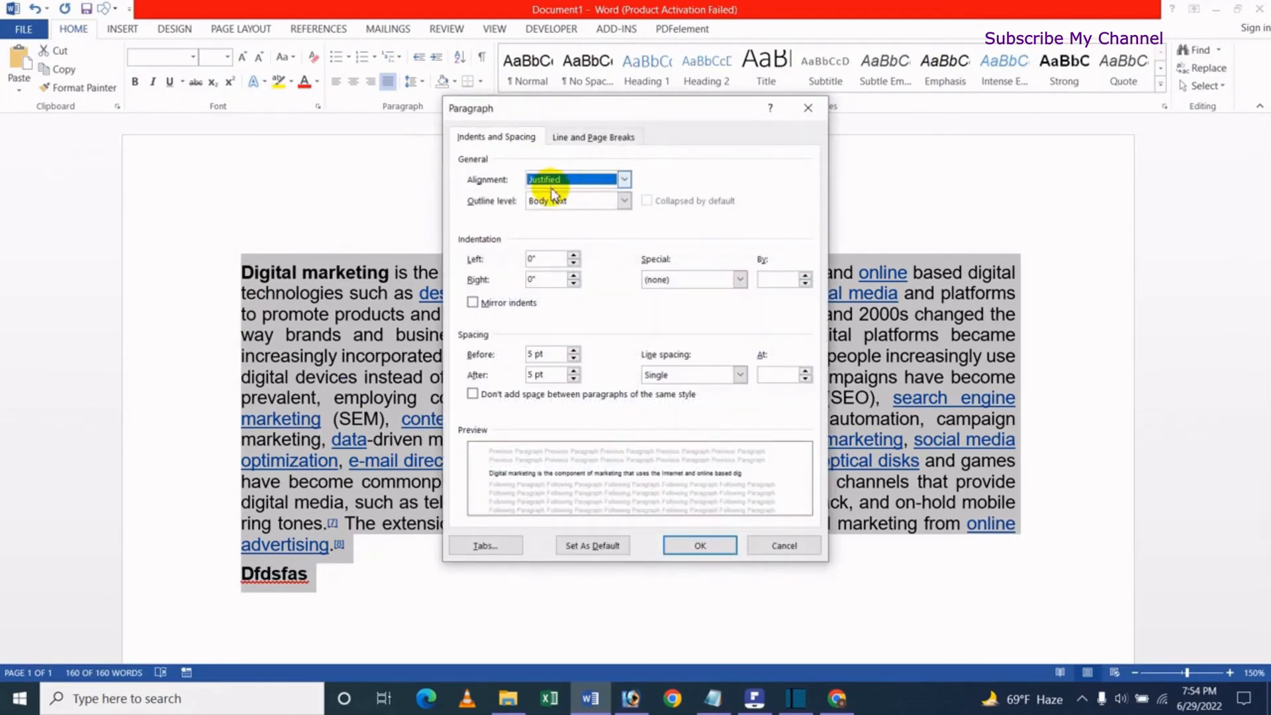
pyautogui.click(556, 184)
pyautogui.click(571, 199)
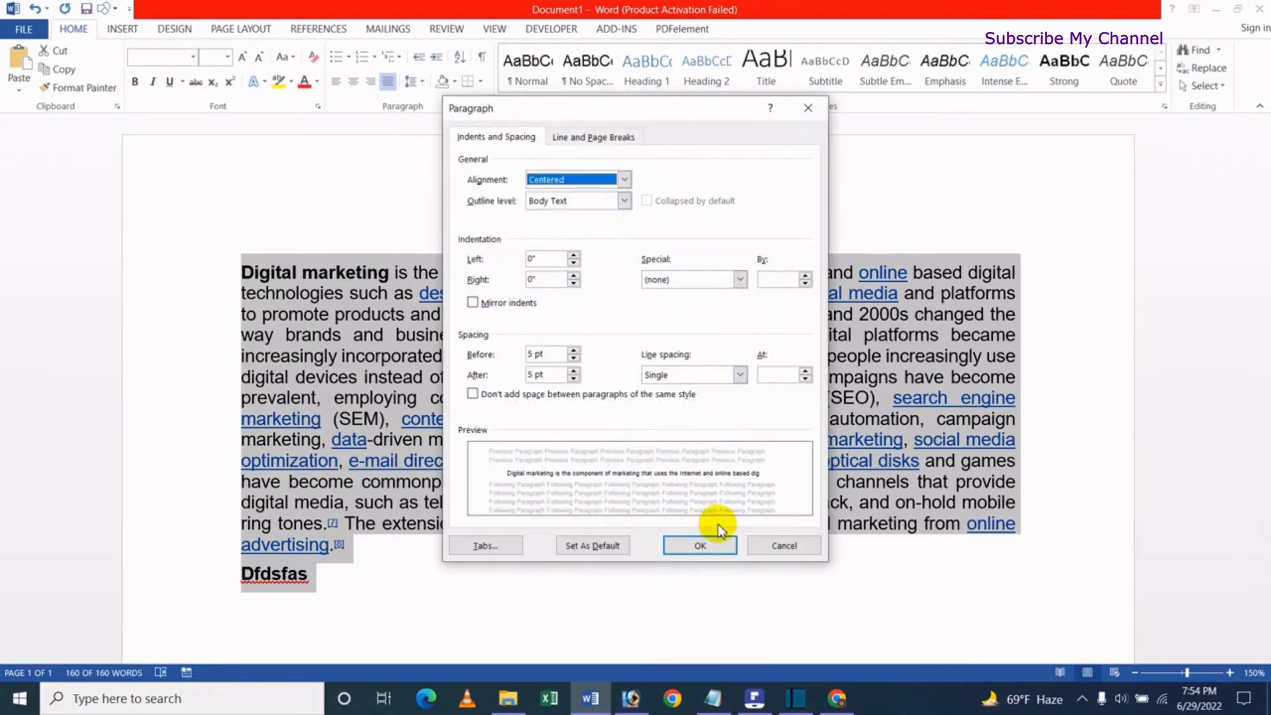
pyautogui.click(708, 546)
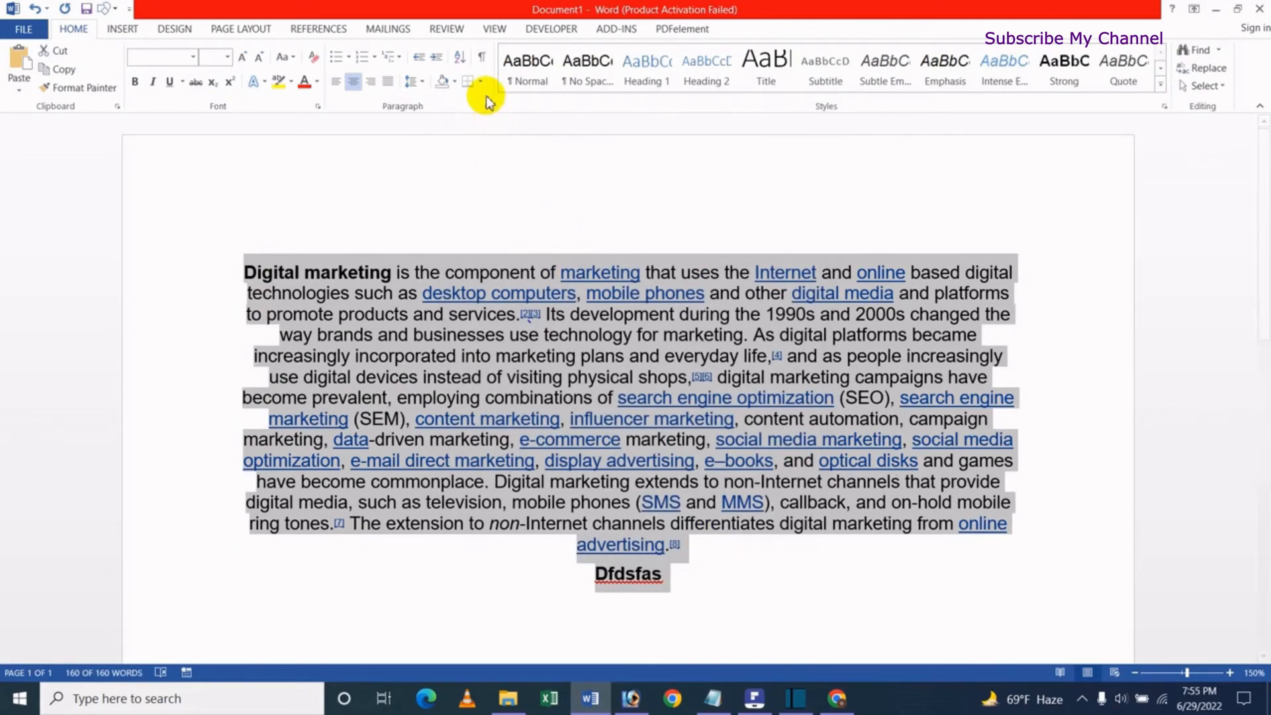
# Step: Set the alignment of the selected text to Left in the Paragraph settings
pyautogui.click(488, 107)
pyautogui.click(571, 180)
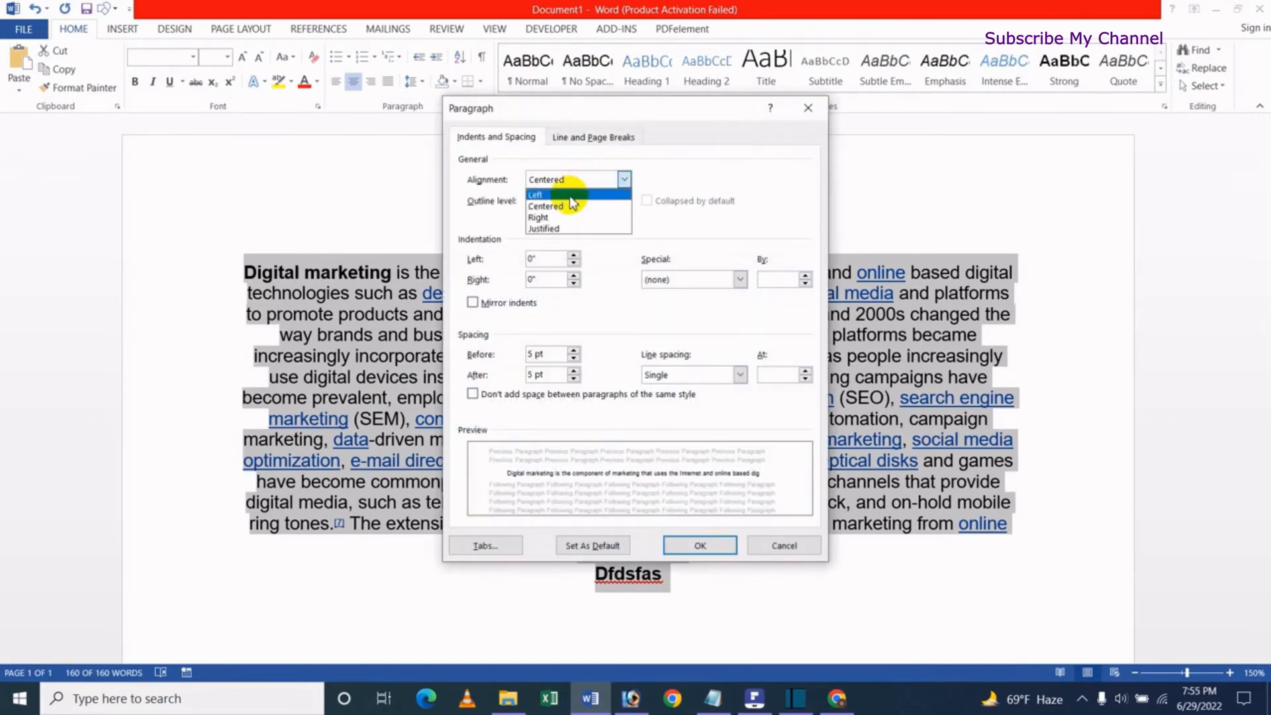
pyautogui.click(564, 190)
pyautogui.click(721, 547)
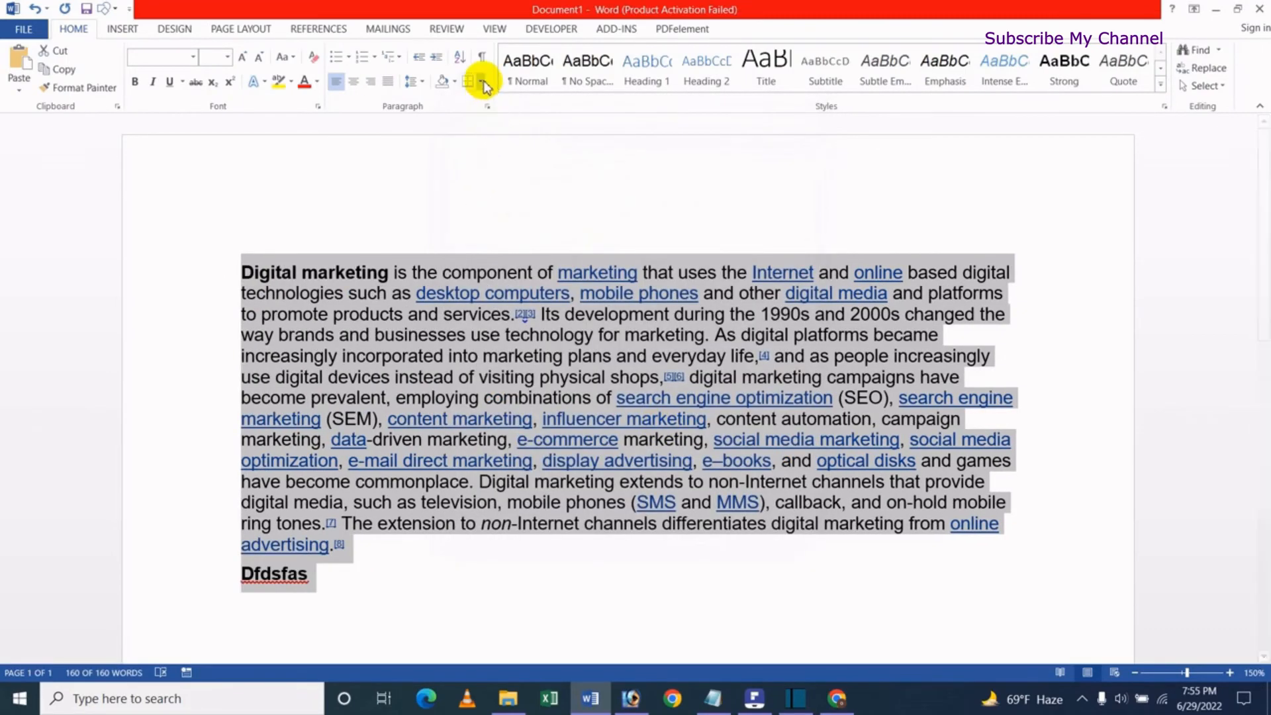
# Step: Set the alignment of the selected text to Justified in the Paragraph settings
pyautogui.click(490, 112)
pyautogui.click(571, 179)
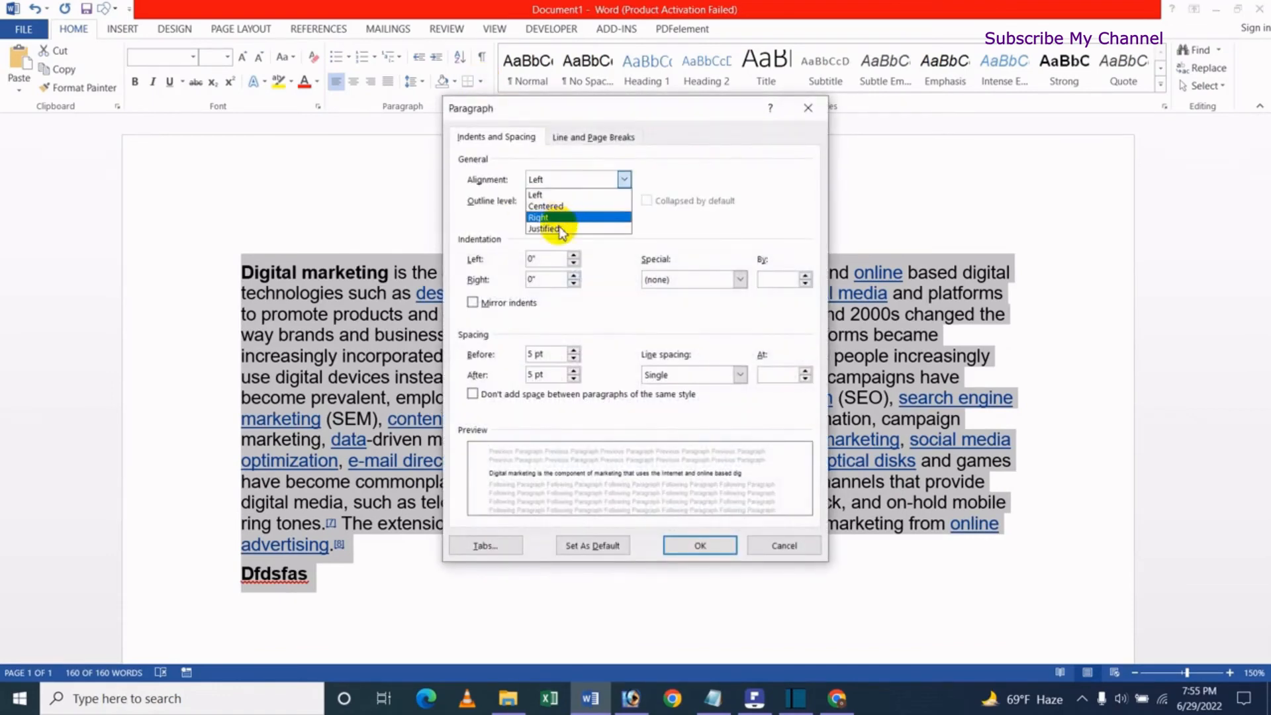
pyautogui.click(560, 229)
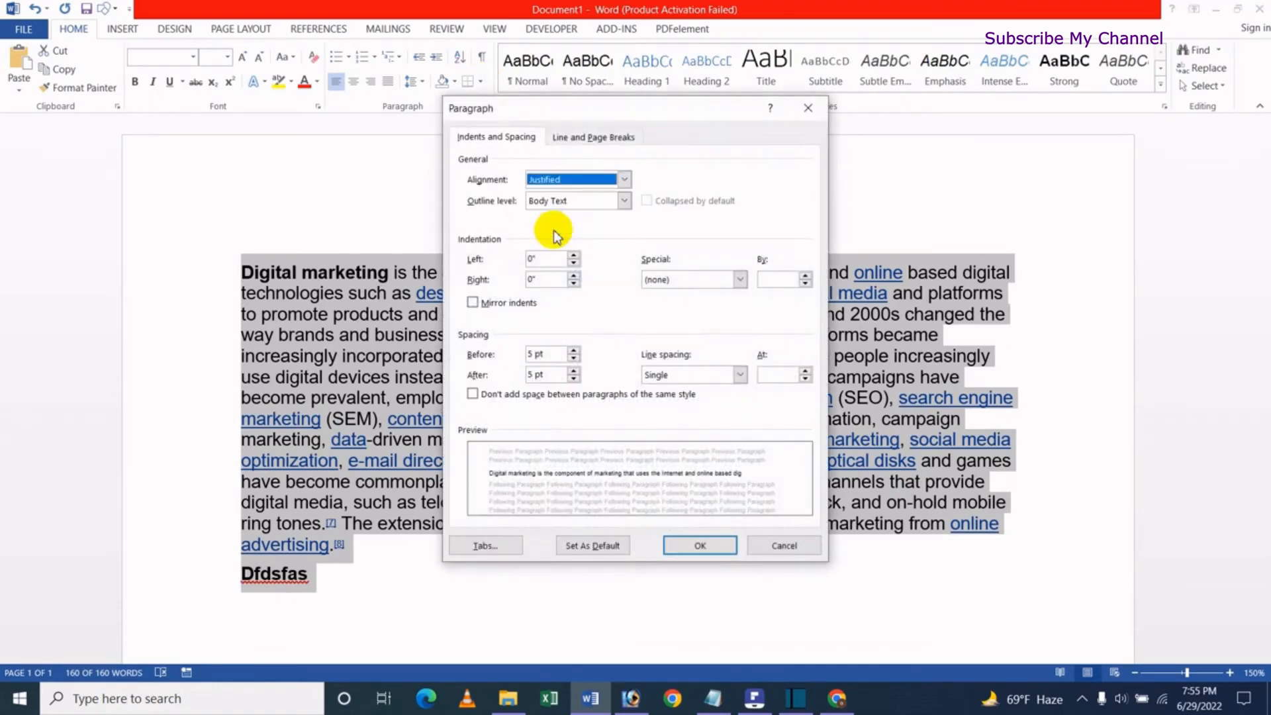
pyautogui.click(701, 546)
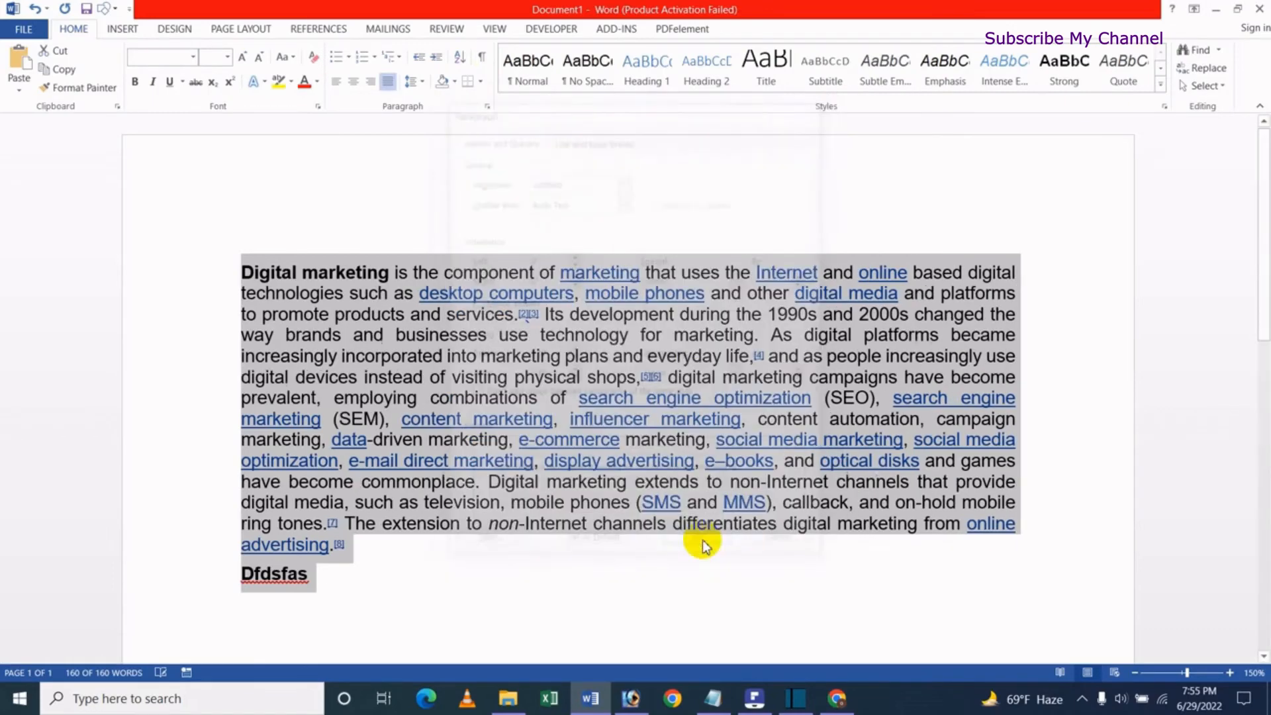
# Step: Set the left and right indentation of the selected text to 1 inch each in the Paragraph settings
pyautogui.click(487, 108)
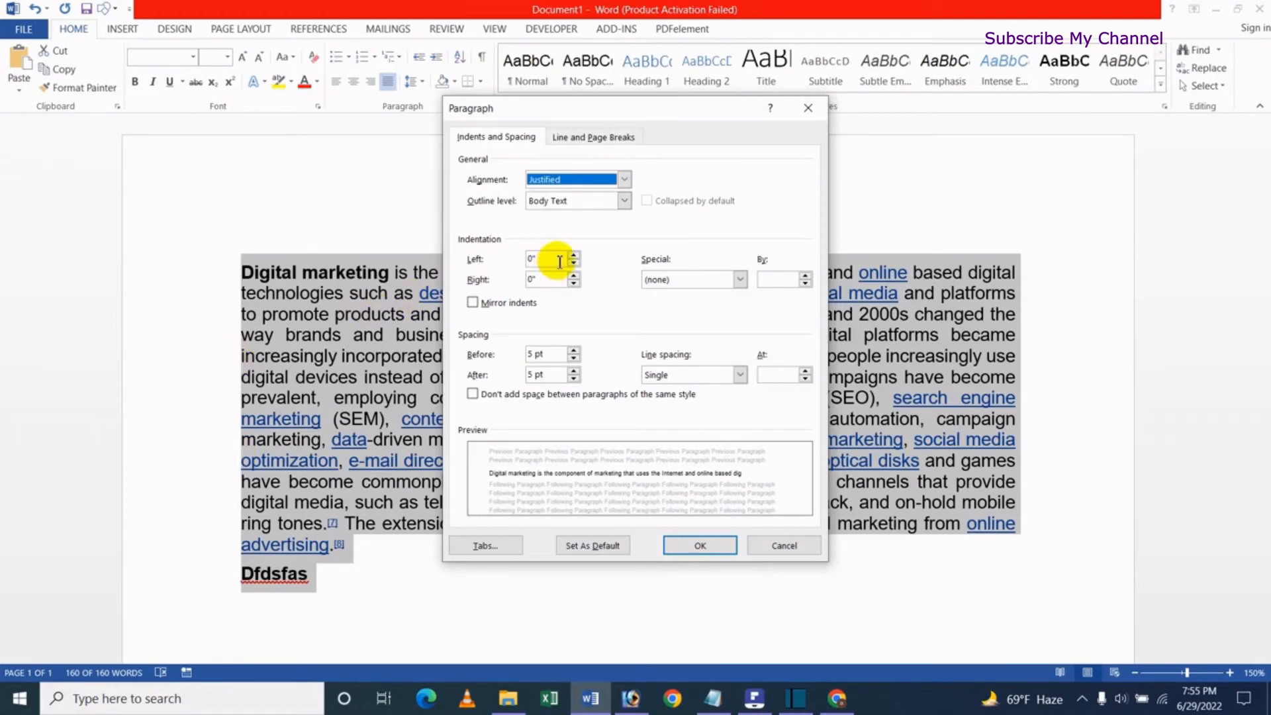
pyautogui.moveTo(559, 261); pyautogui.dragTo(501, 253)
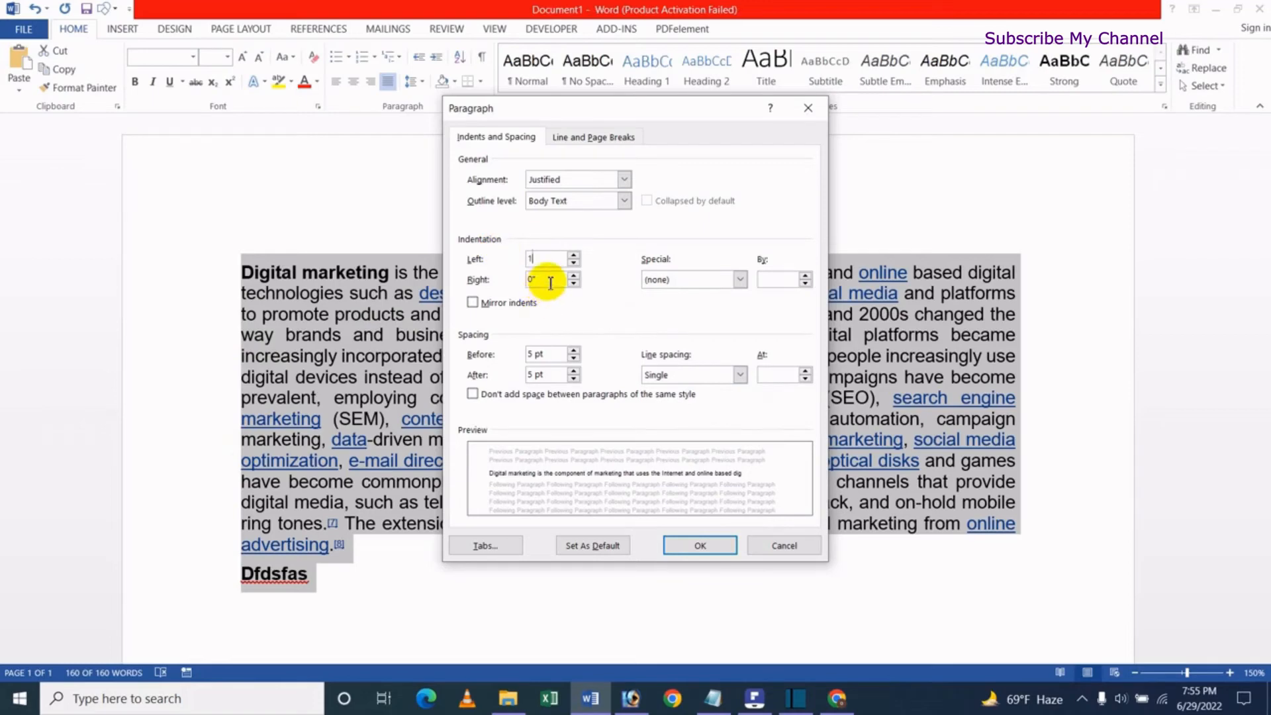
pyautogui.moveTo(550, 283); pyautogui.dragTo(471, 265)
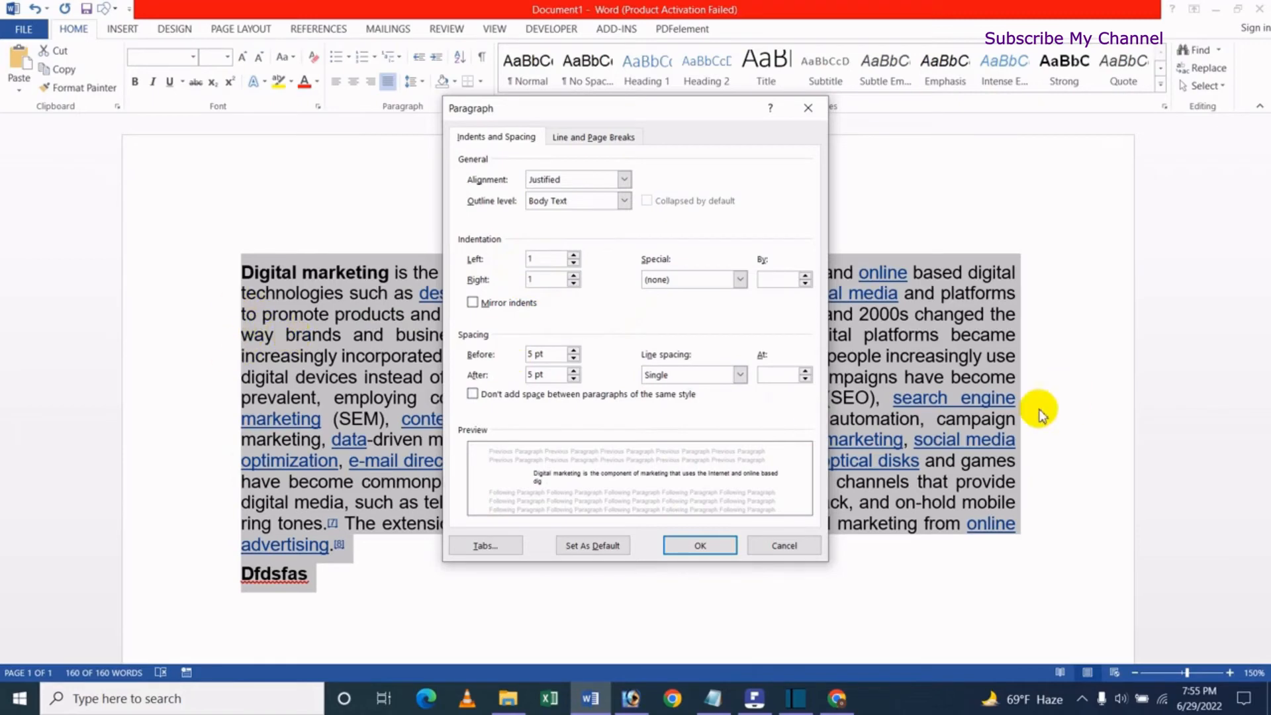
pyautogui.click(700, 544)
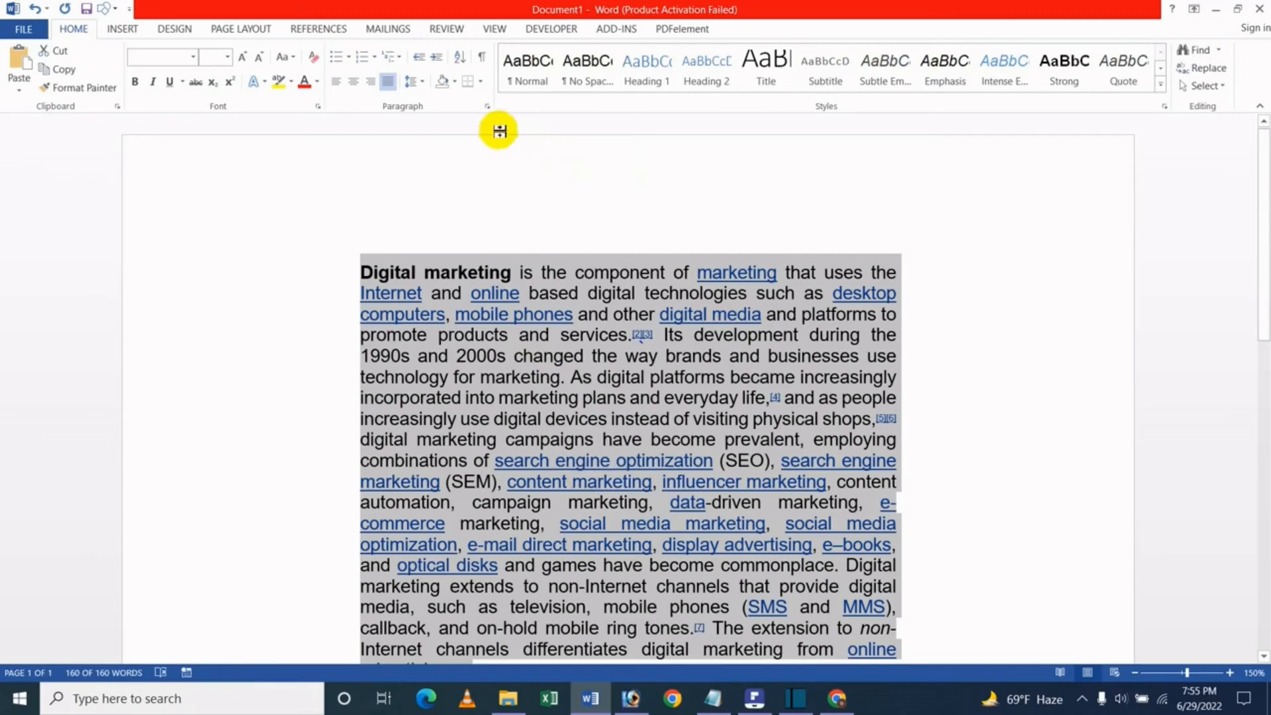
# Step: Set the left indentation of the selected text to 0.5 inch in the Paragraph settings
pyautogui.click(488, 108)
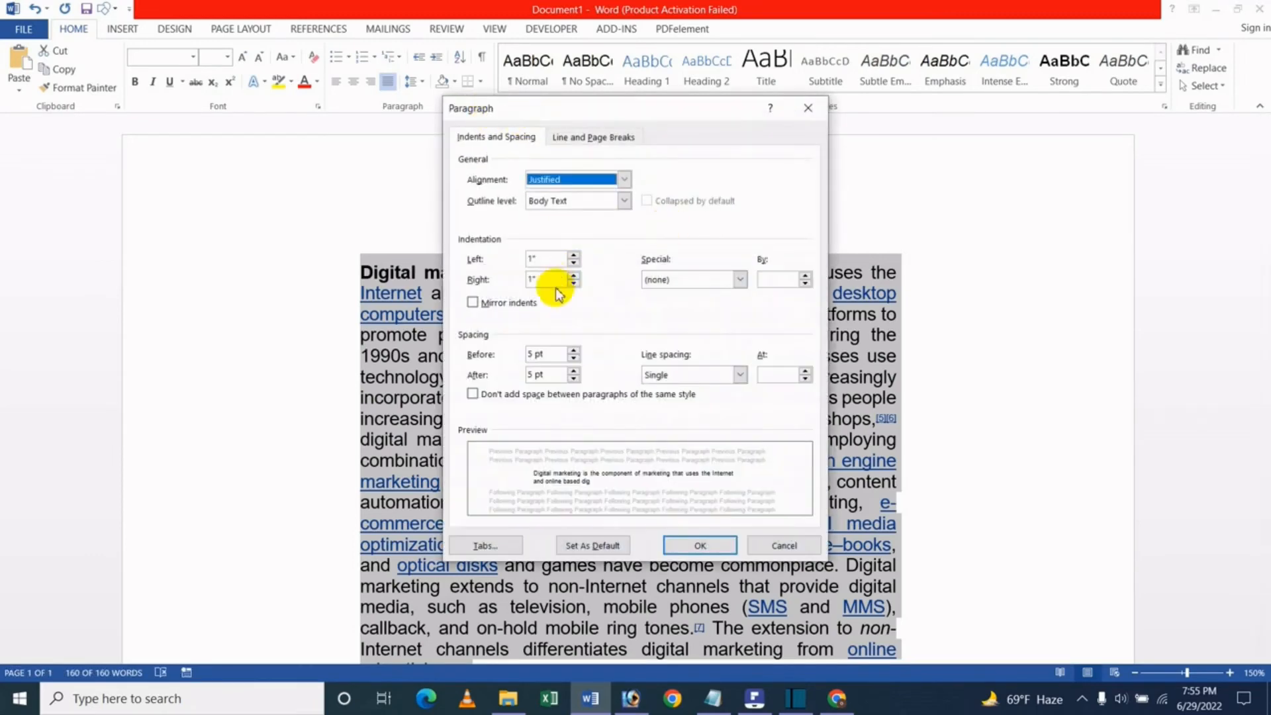
pyautogui.moveTo(553, 260); pyautogui.dragTo(497, 252)
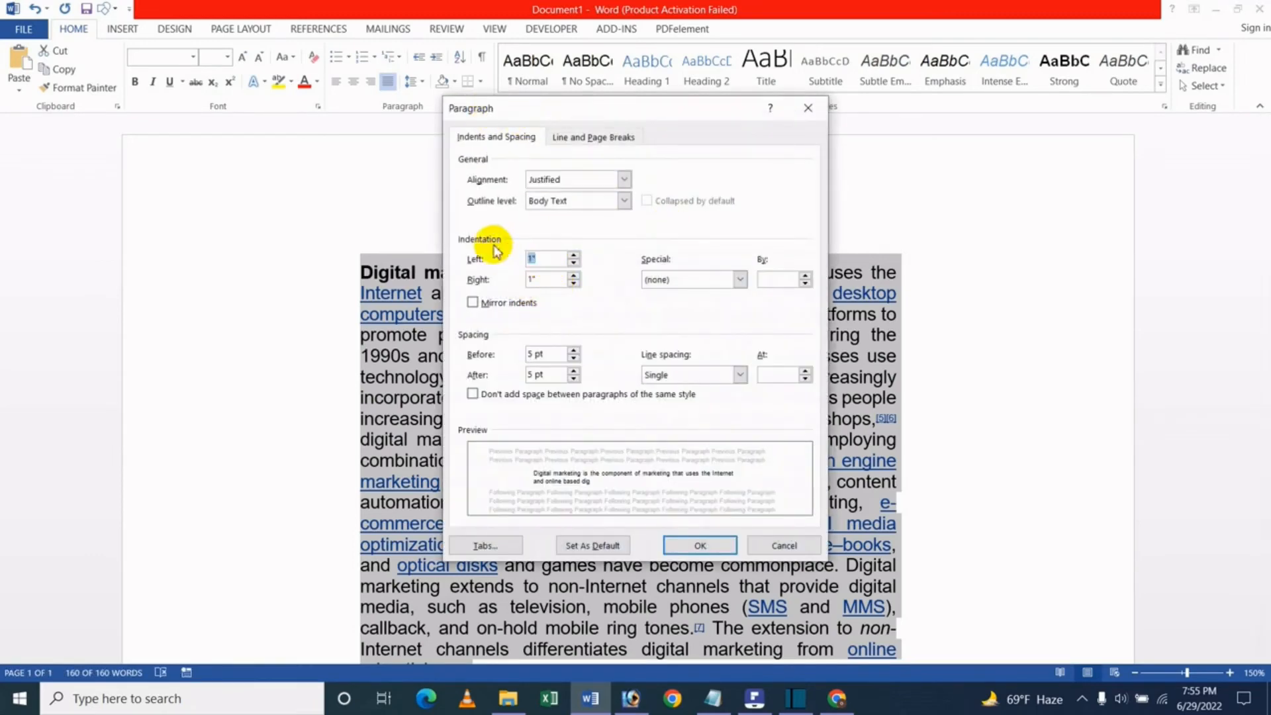
pyautogui.write('0.5')
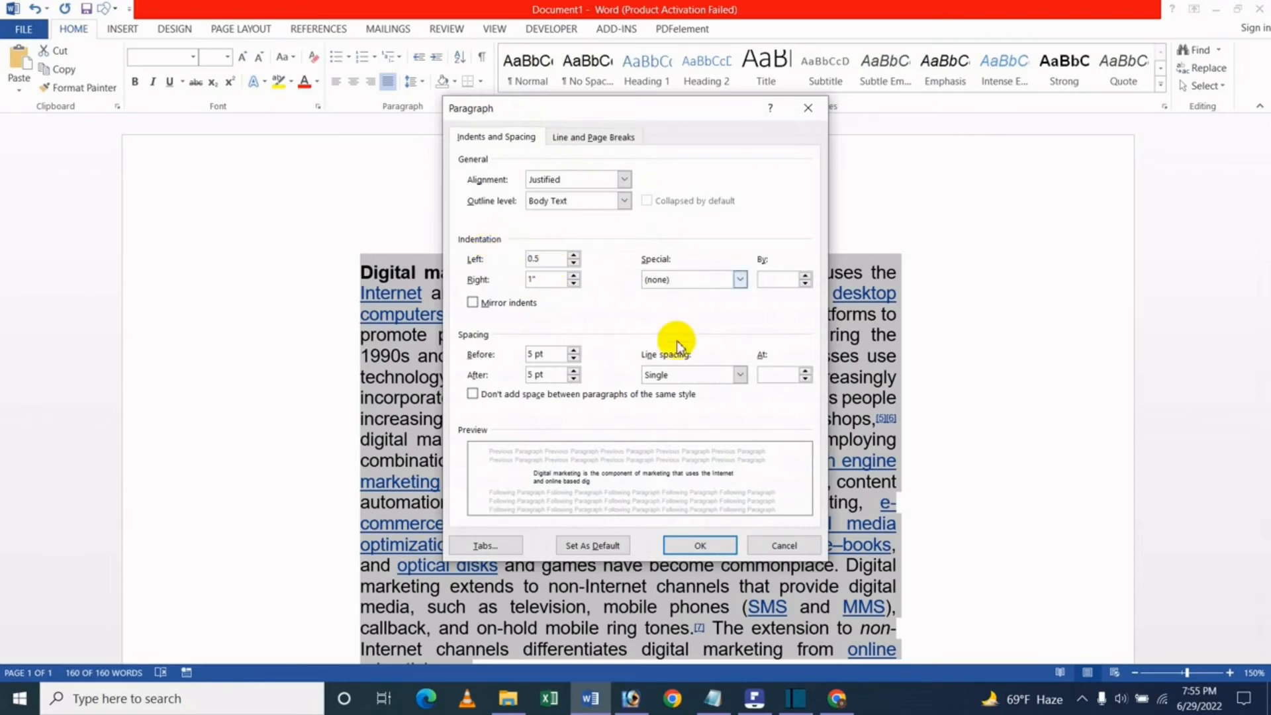
pyautogui.click(709, 545)
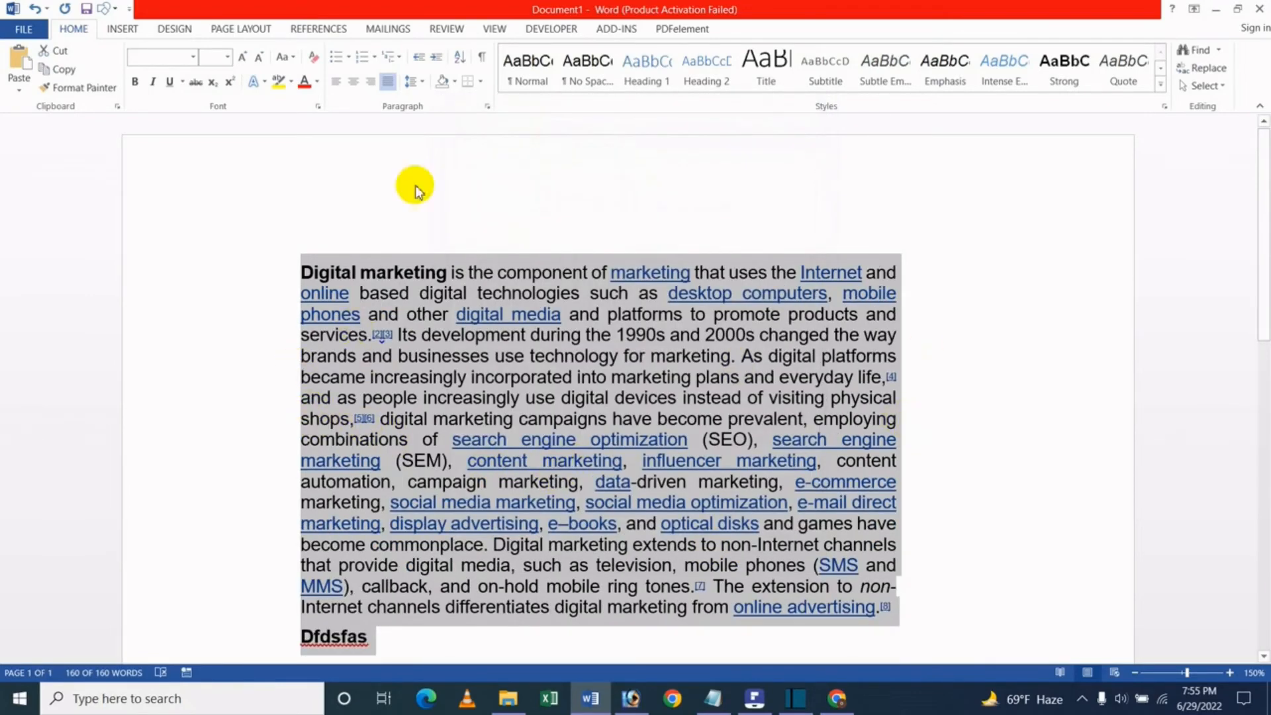
# Step: Set both the left and right indentation of the selected text to 0 in the Paragraph settings
pyautogui.click(486, 107)
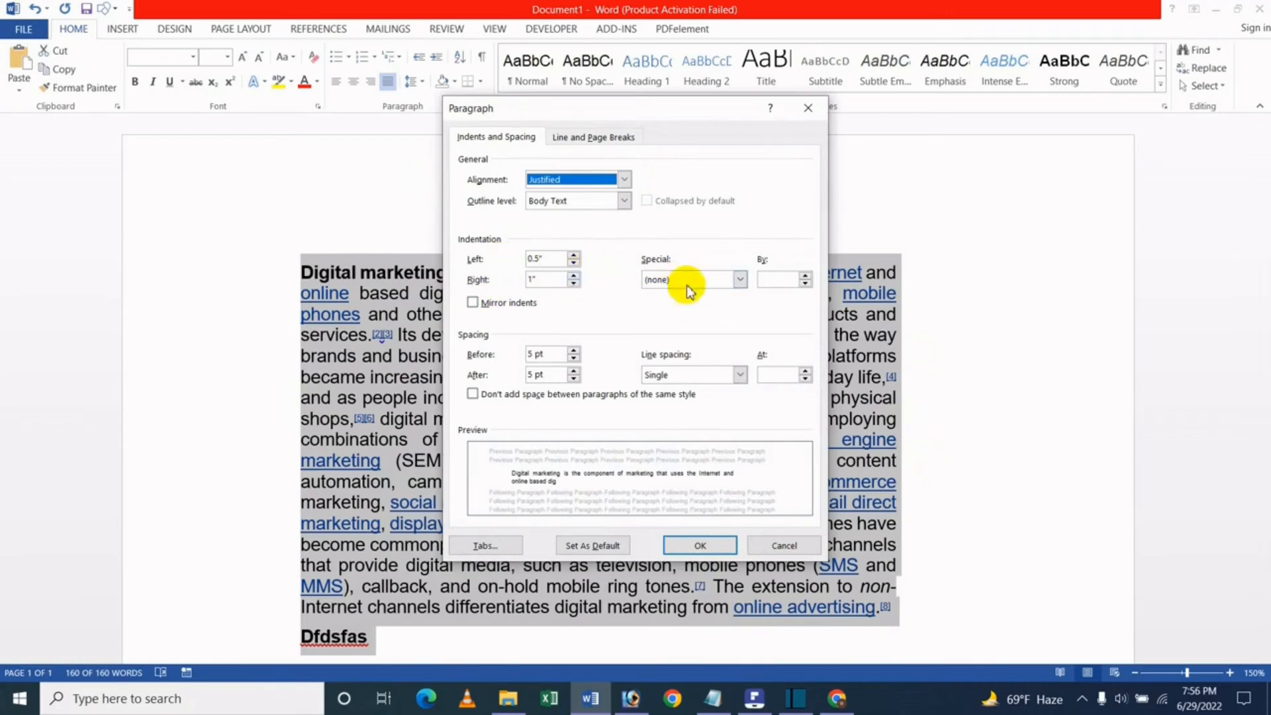
pyautogui.click(556, 283)
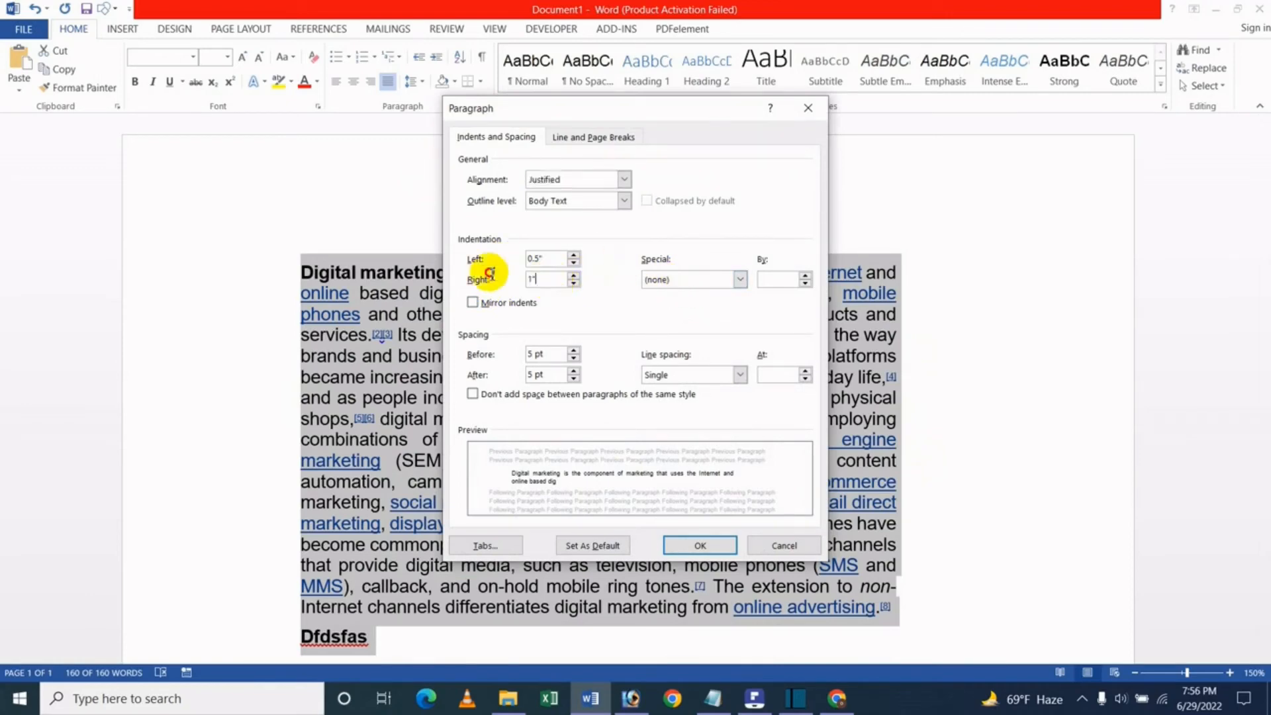
pyautogui.write('0')
pyautogui.doubleClick(549, 259)
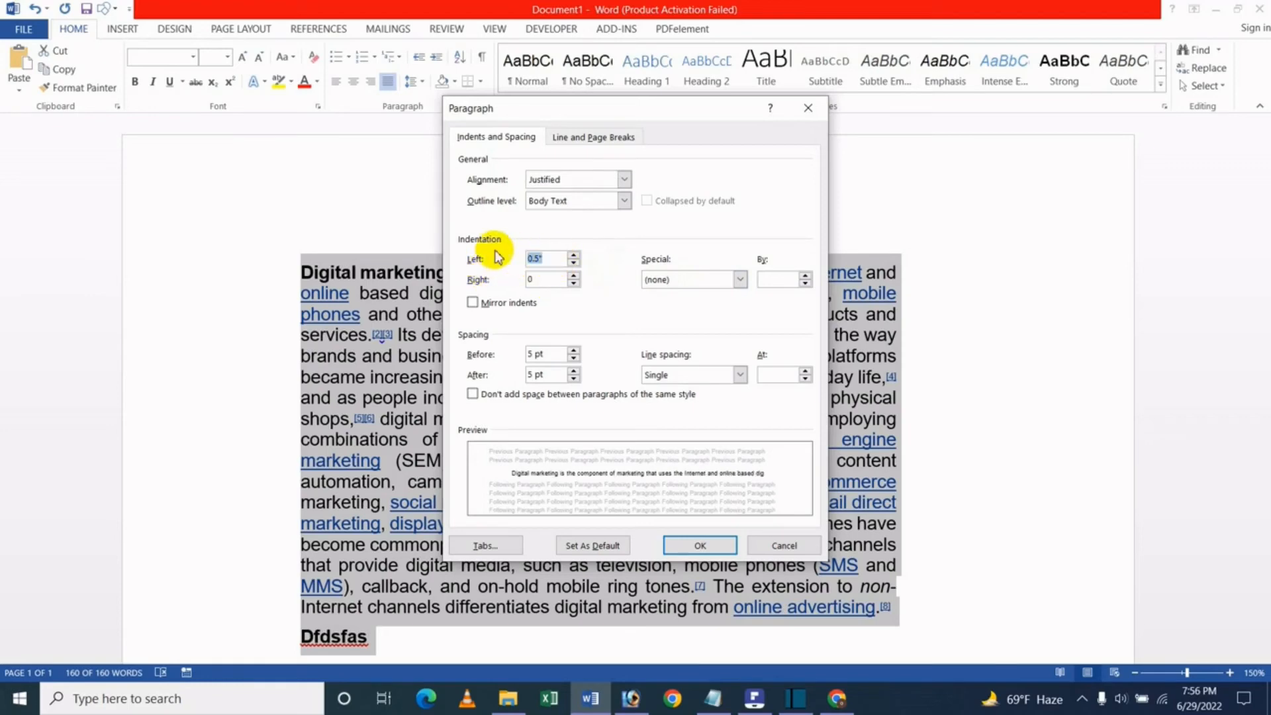
pyautogui.write('0')
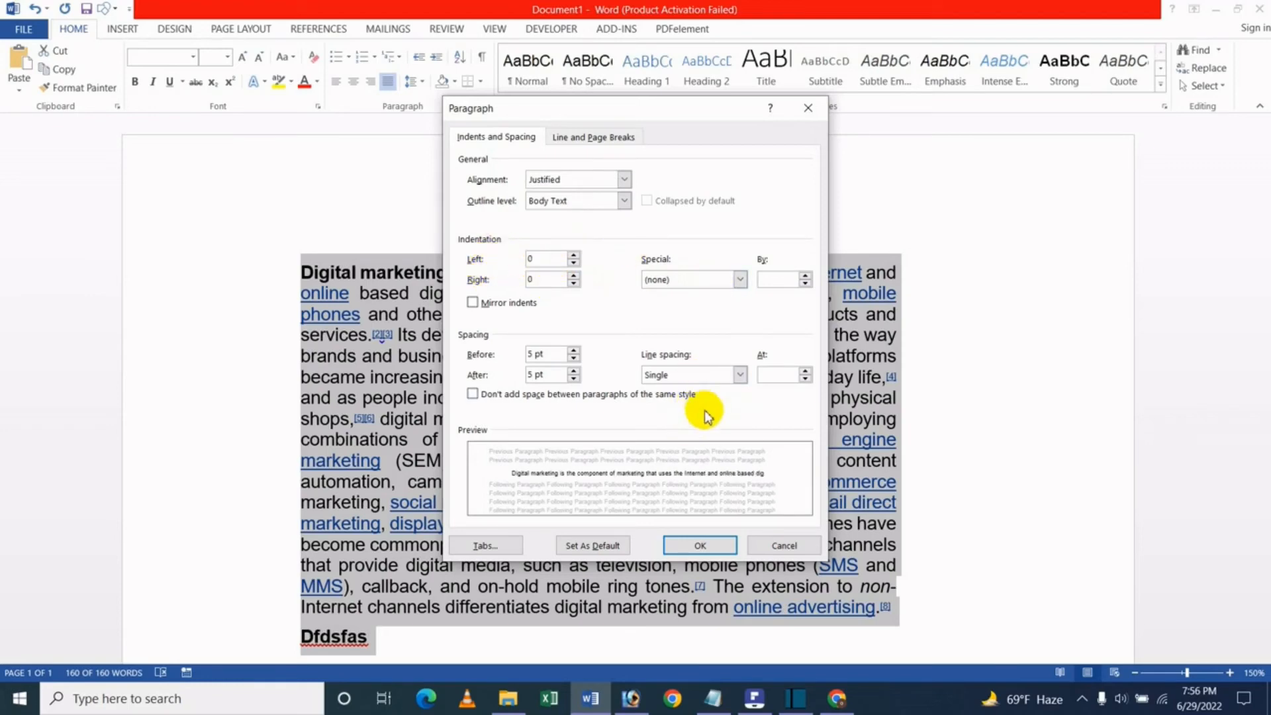
# Step: Apply a First line special indentation of 1.1 inches to the selected text
pyautogui.click(662, 281)
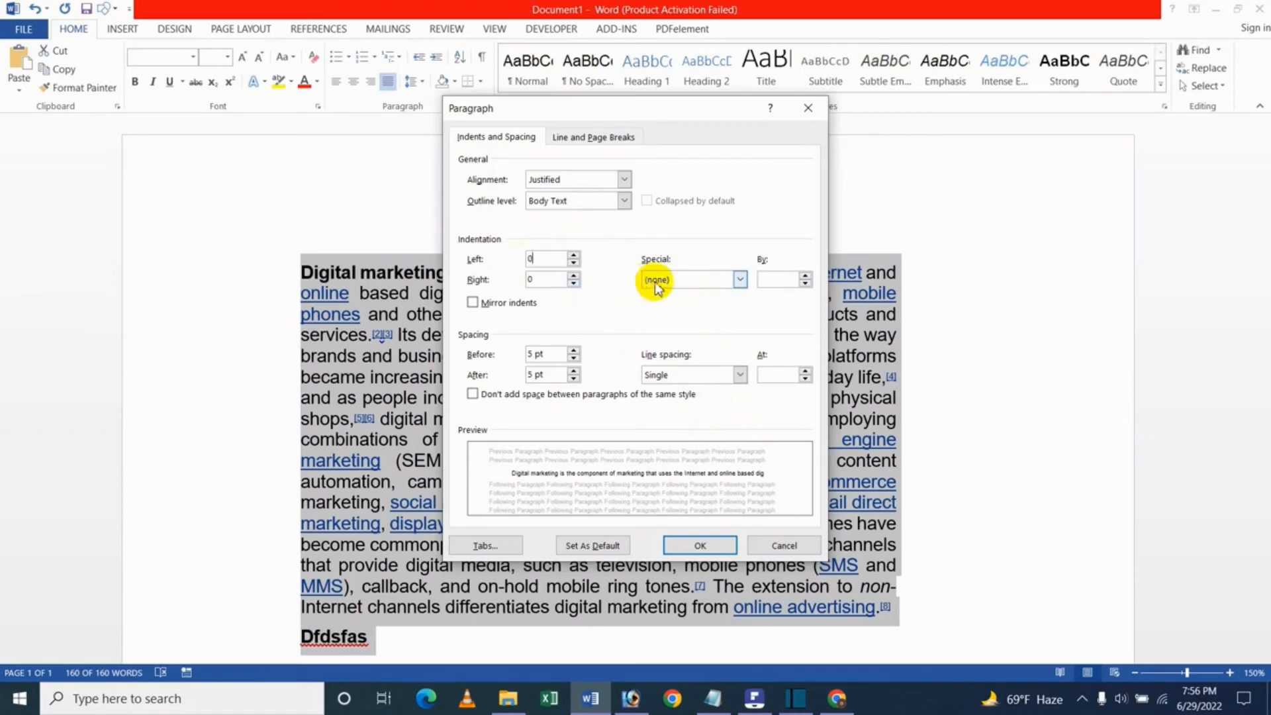
pyautogui.click(662, 279)
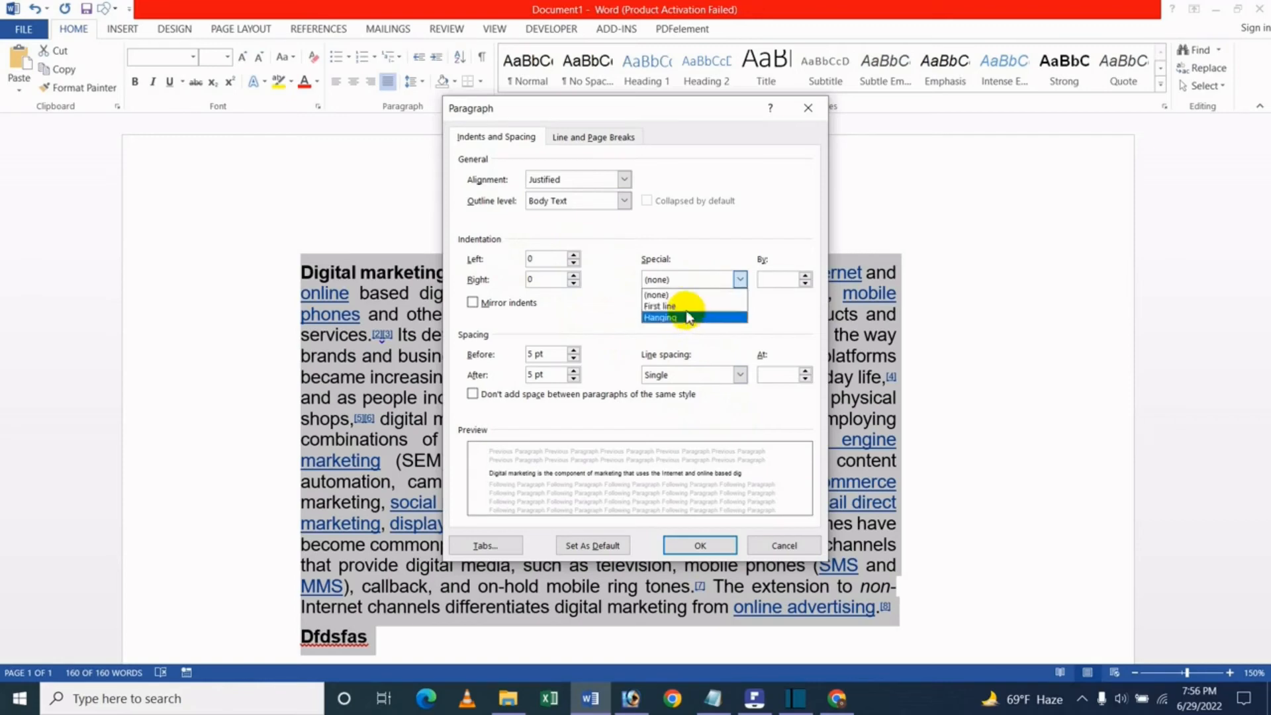
pyautogui.click(687, 308)
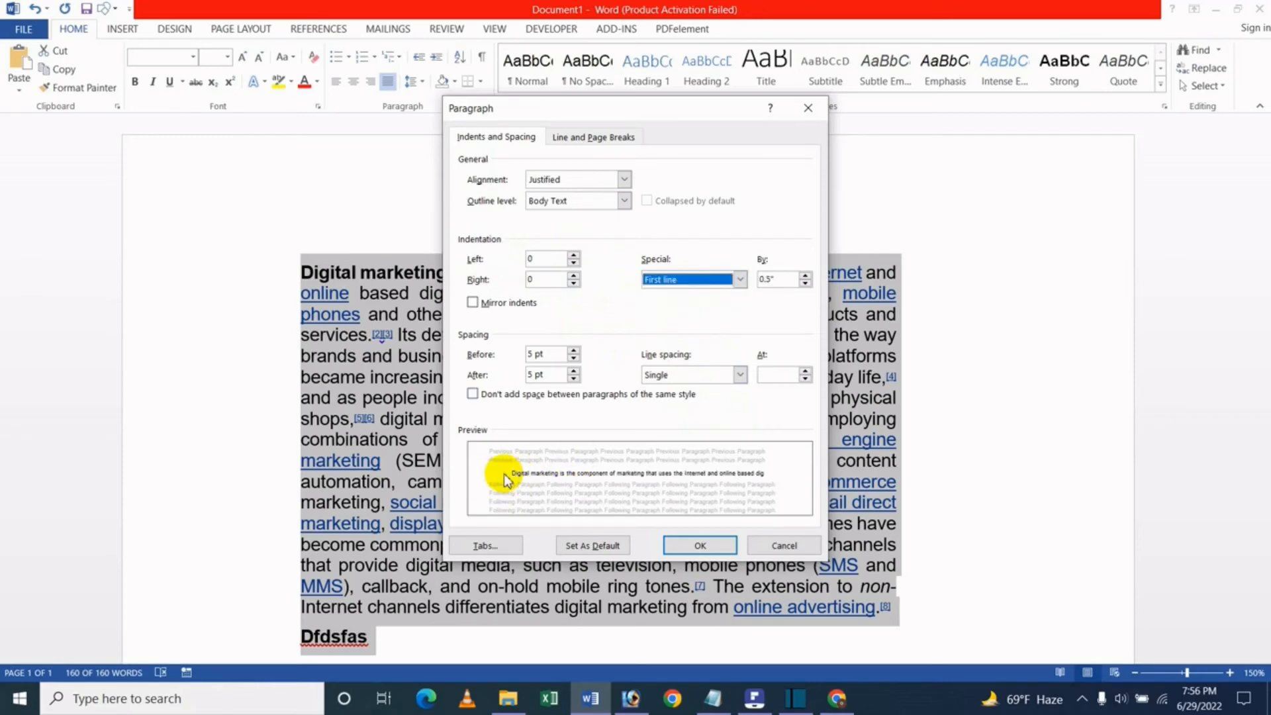
pyautogui.click(806, 275)
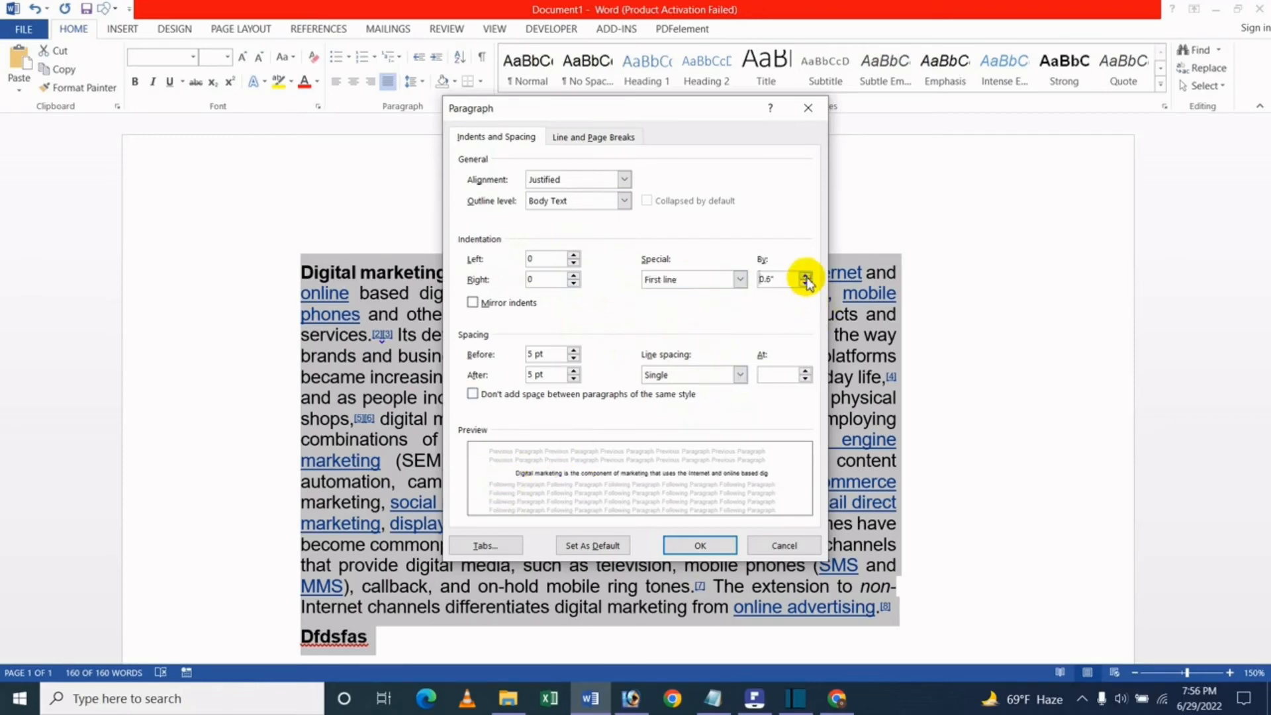
pyautogui.click(806, 275)
pyautogui.click(806, 276)
pyautogui.click(806, 275)
pyautogui.click(805, 276)
pyautogui.click(806, 276)
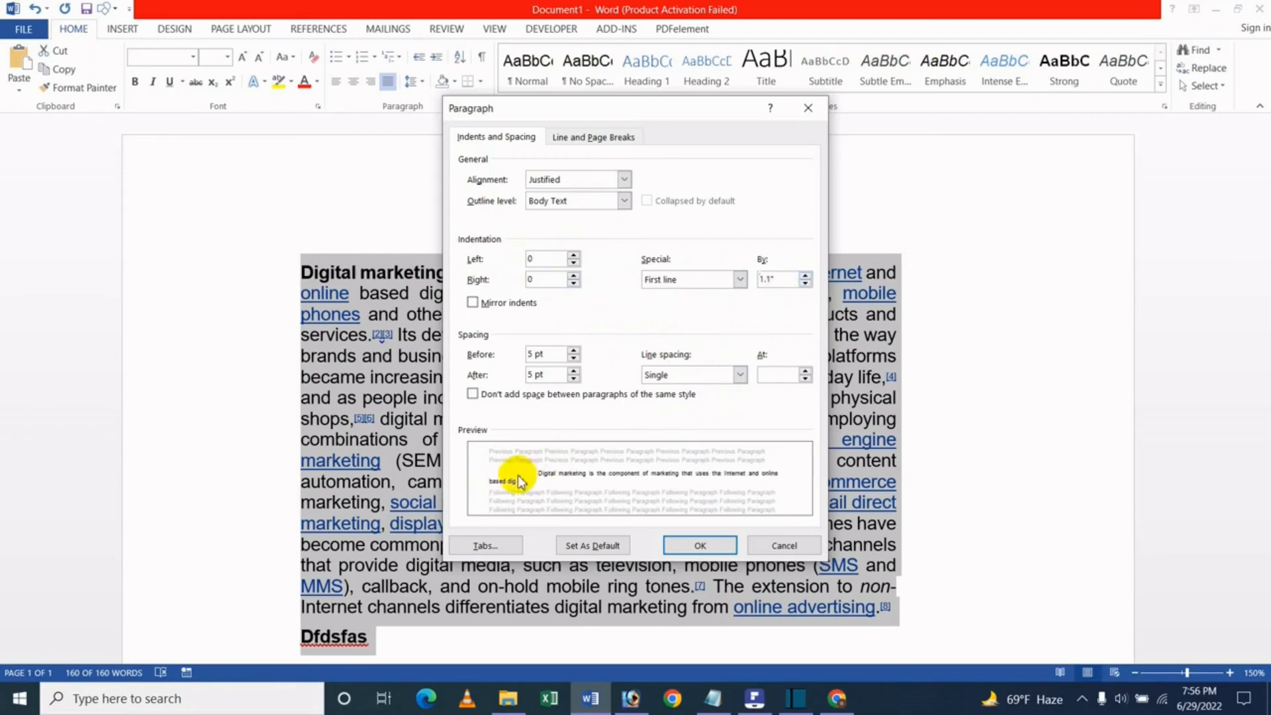
pyautogui.click(705, 545)
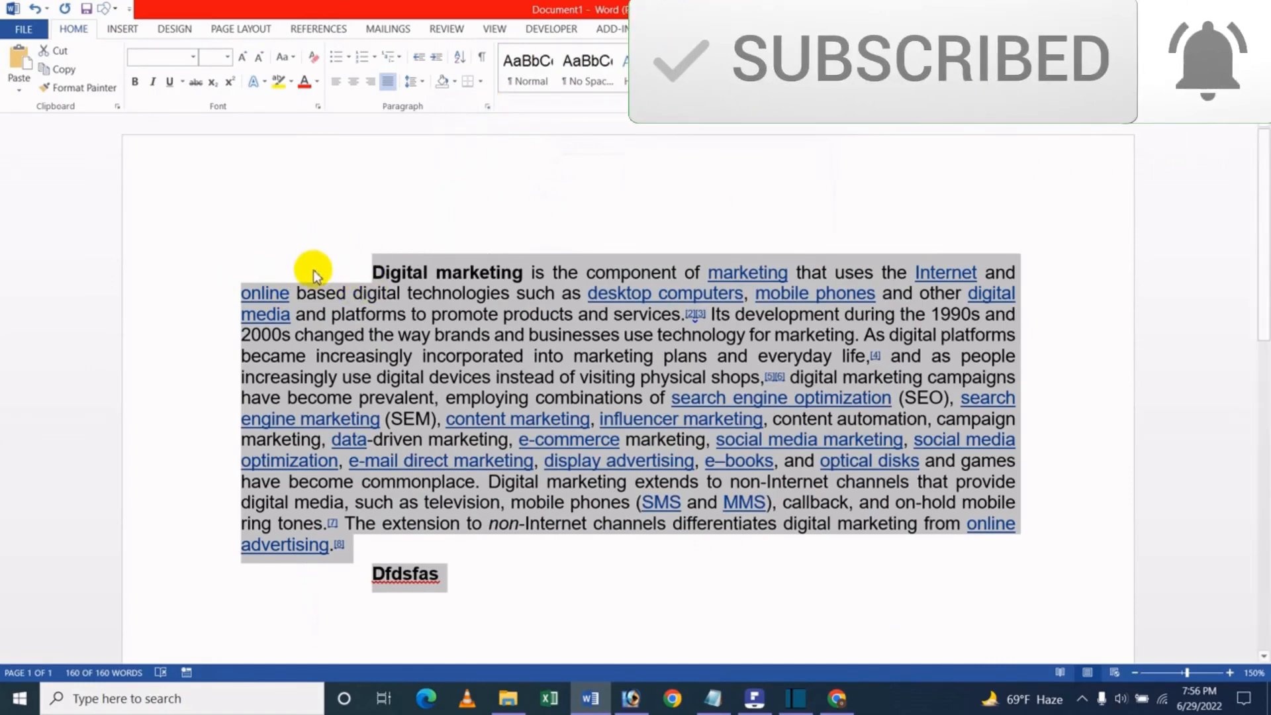
# Step: Change the special indentation of the selected text to Hanging by 2 inches in the Paragraph settings
pyautogui.click(487, 107)
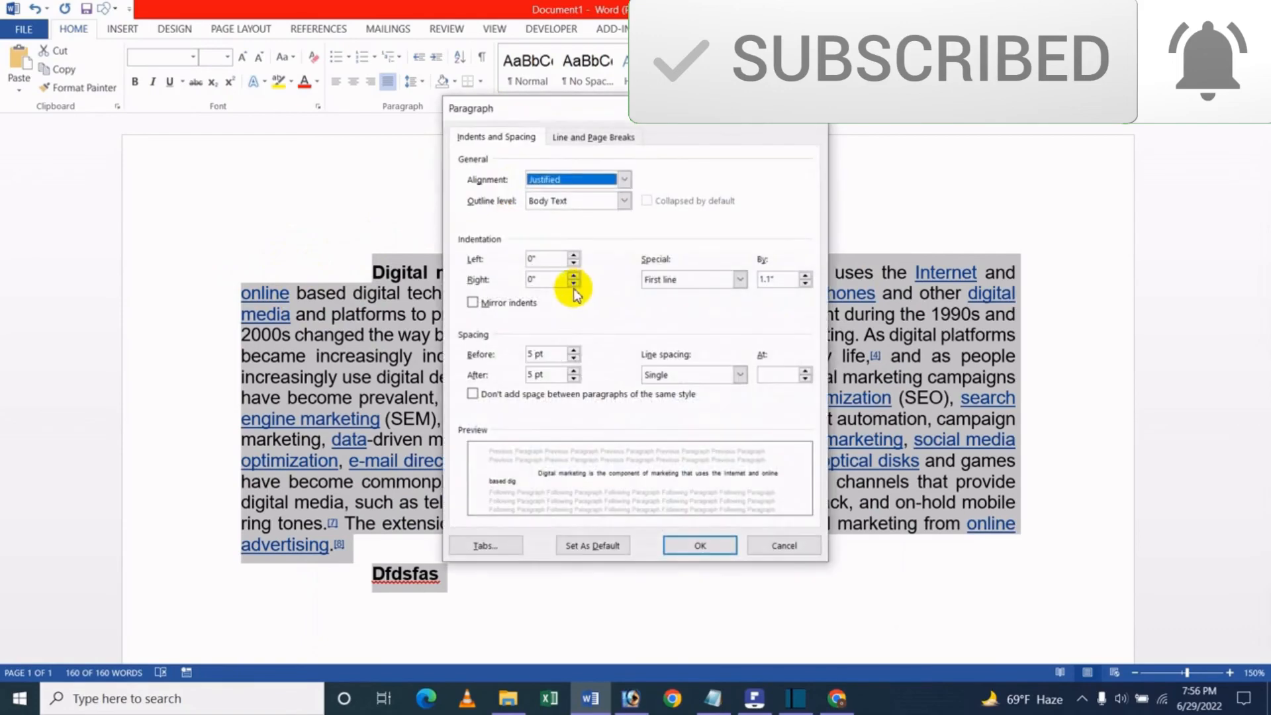
pyautogui.click(699, 284)
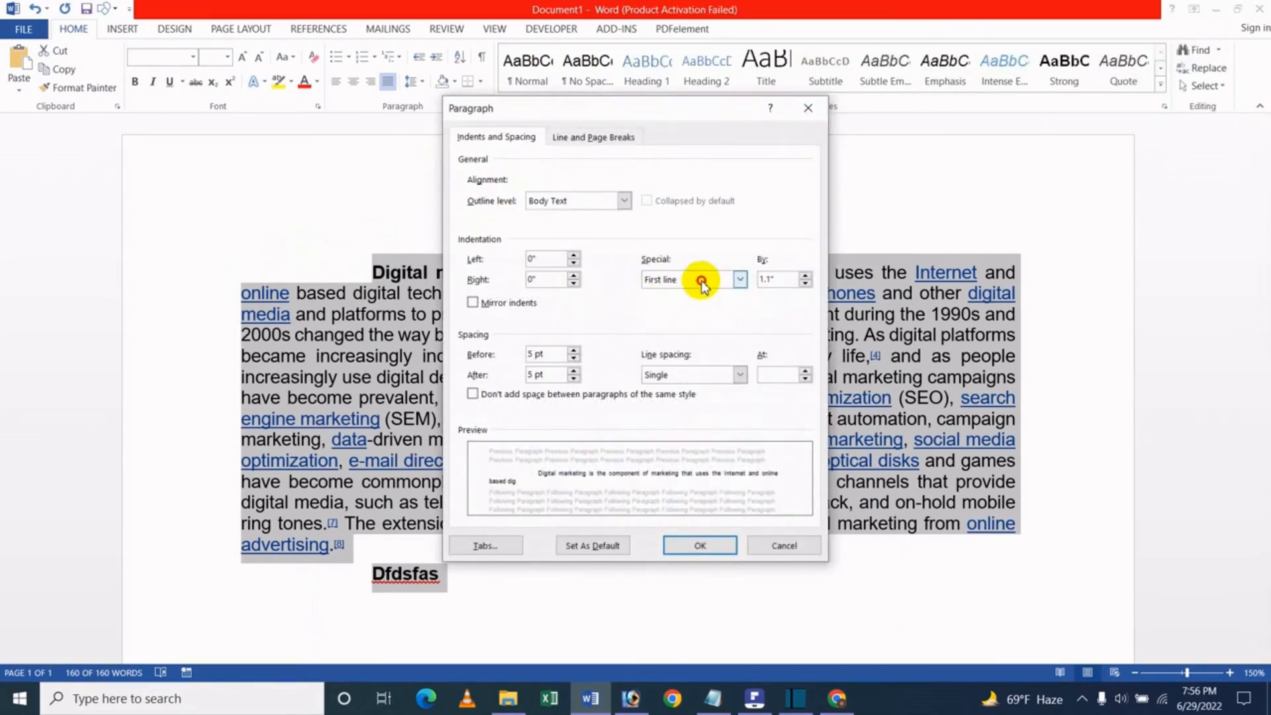
pyautogui.click(686, 319)
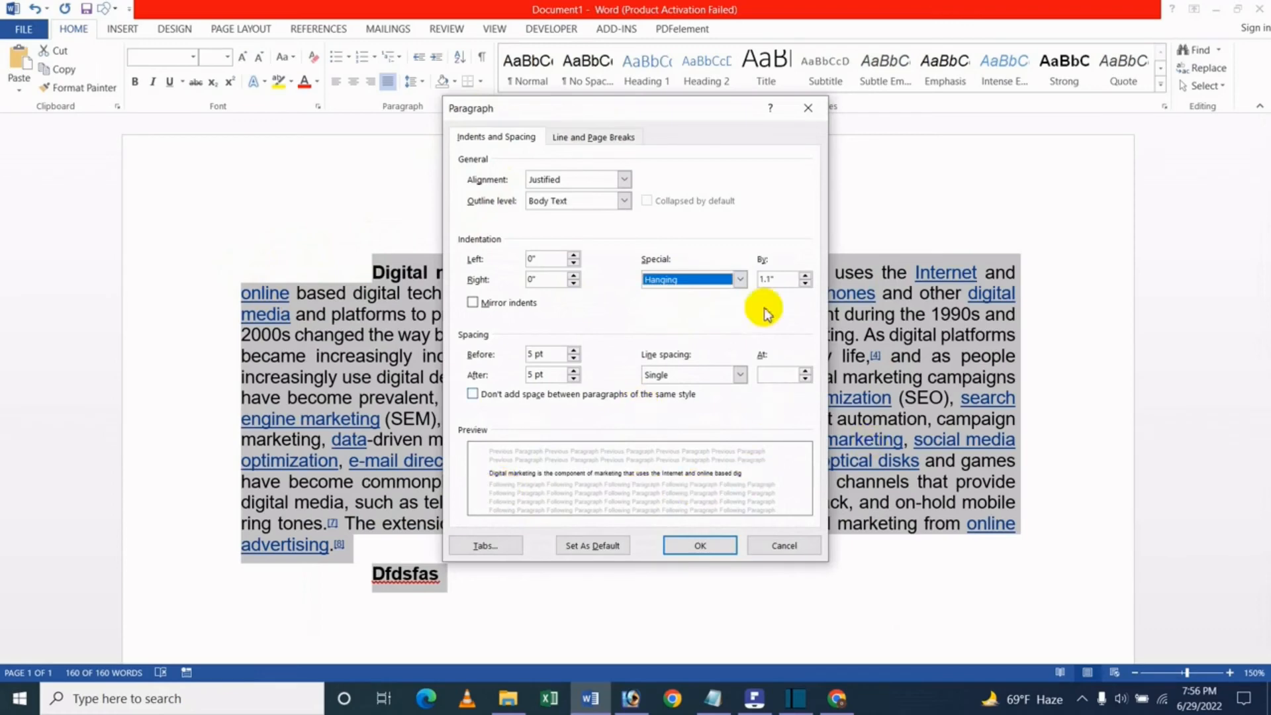
pyautogui.click(805, 283)
pyautogui.click(805, 283)
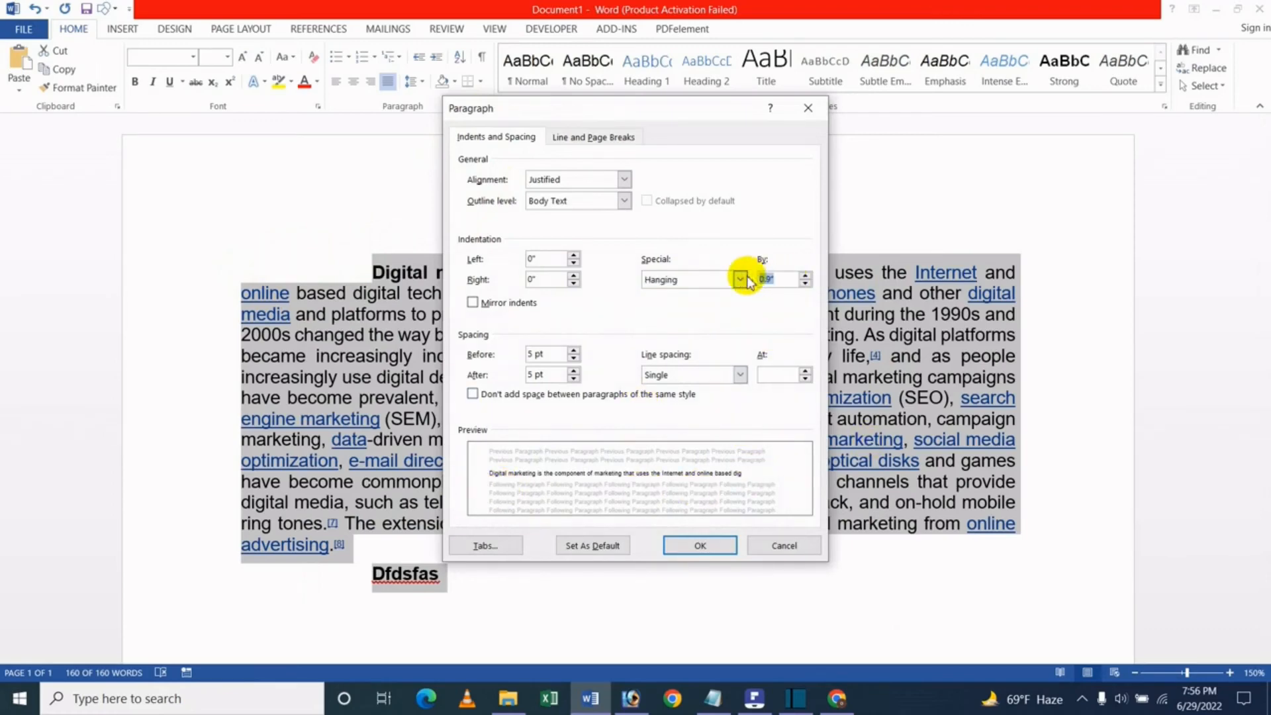
pyautogui.write('2')
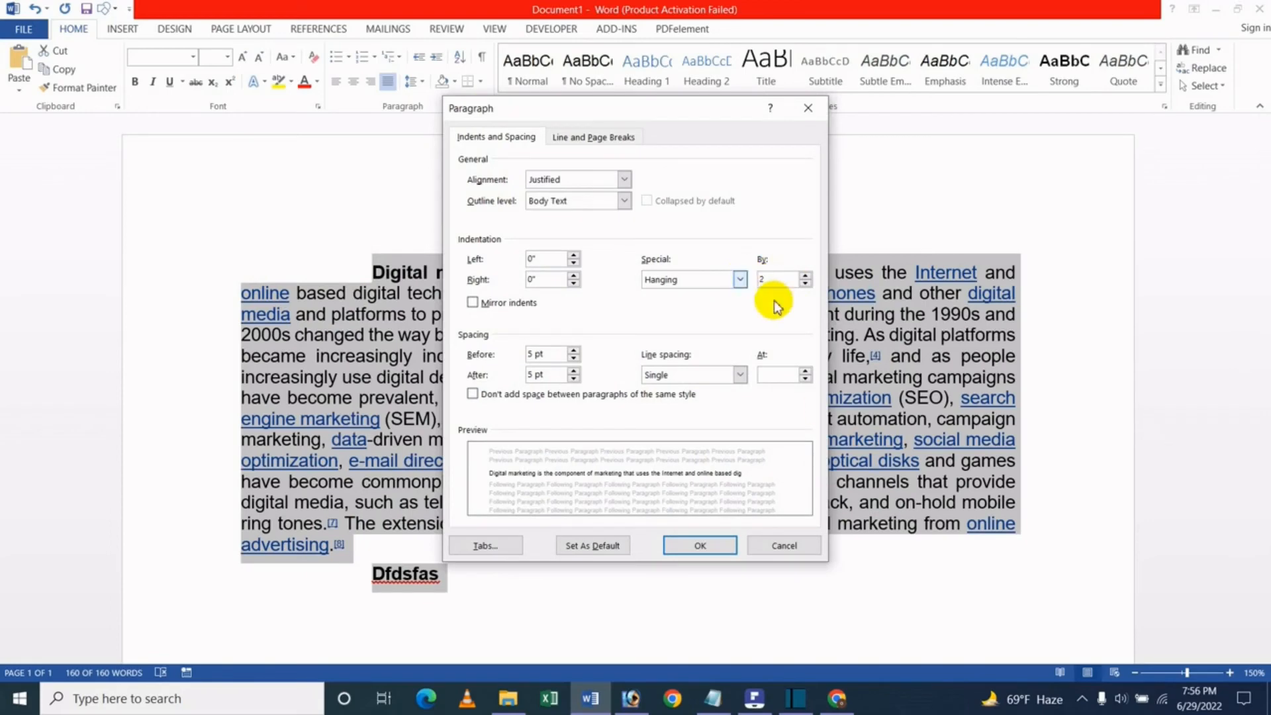
pyautogui.click(701, 544)
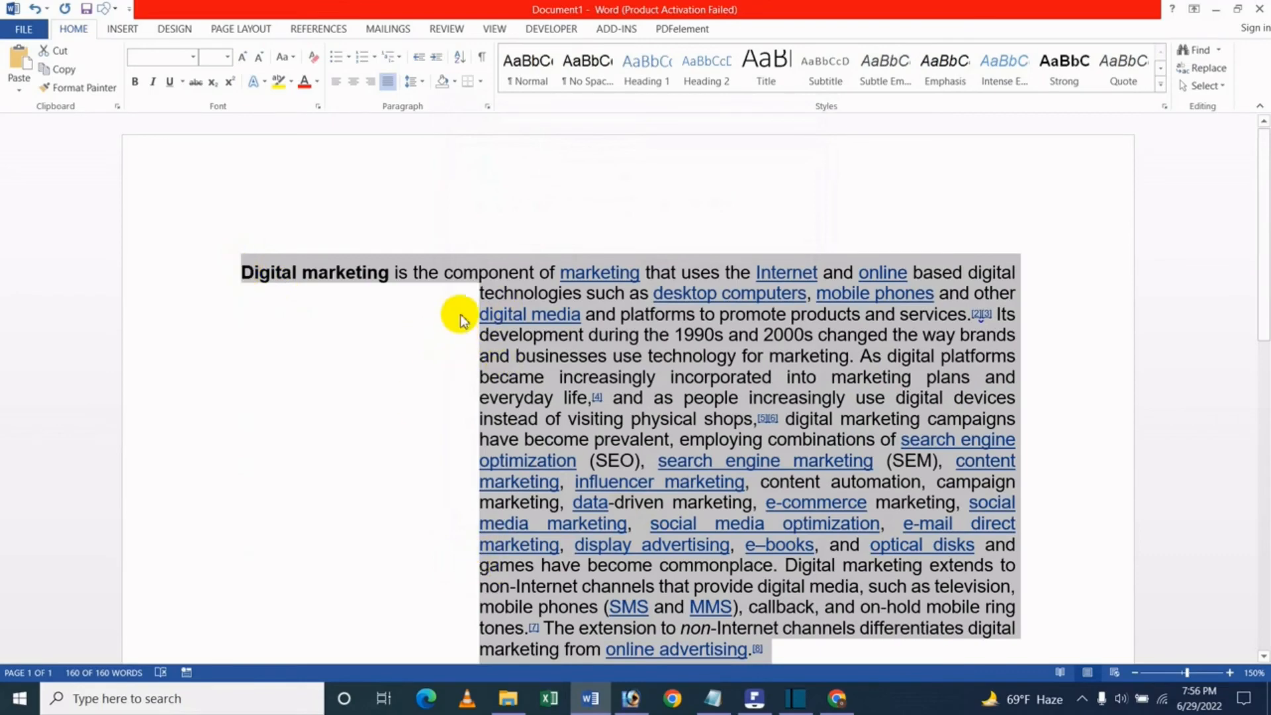
# Step: Set the hanging indentation of the selected text to 1 inch in the Paragraph settings
pyautogui.click(488, 111)
pyautogui.click(740, 278)
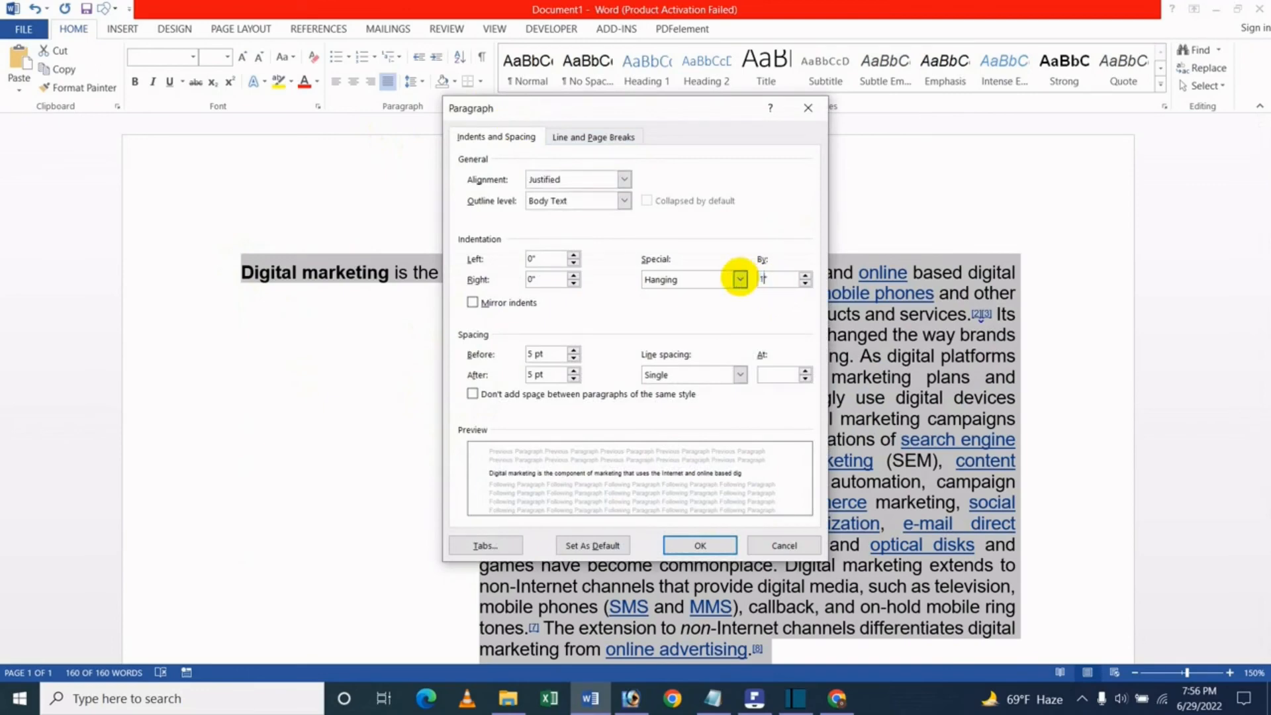
pyautogui.click(701, 546)
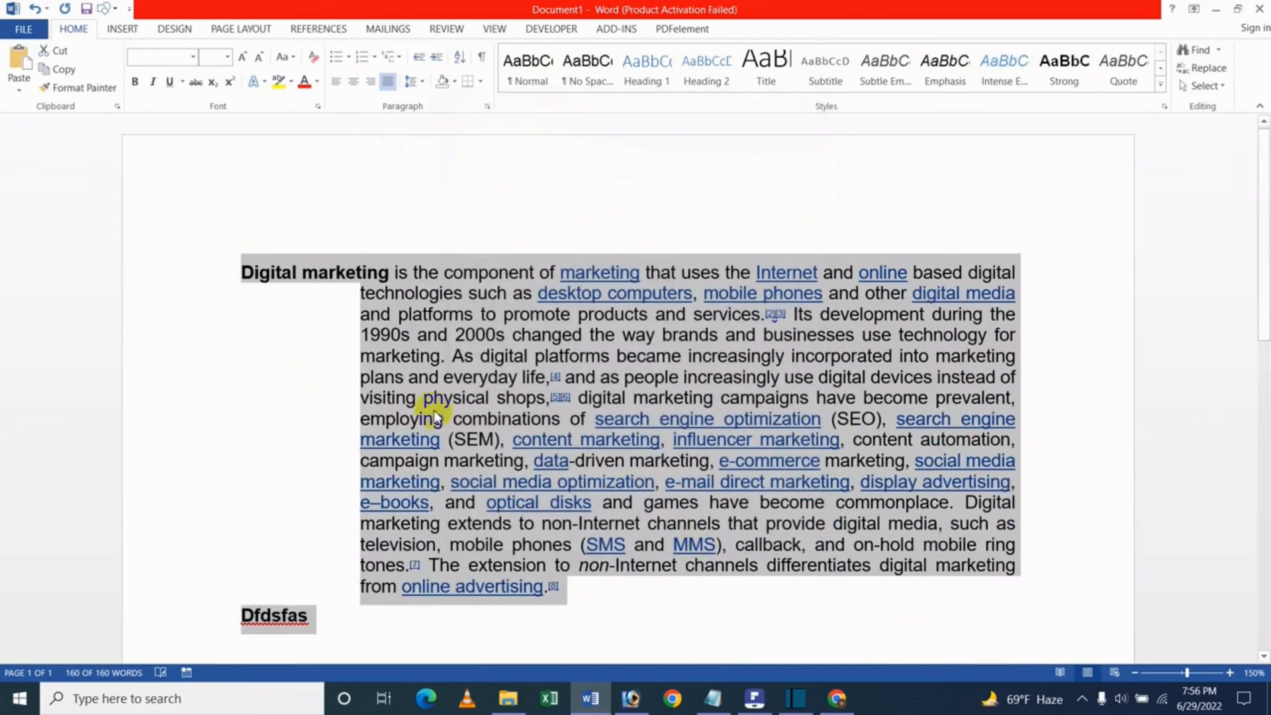
pyautogui.click(488, 111)
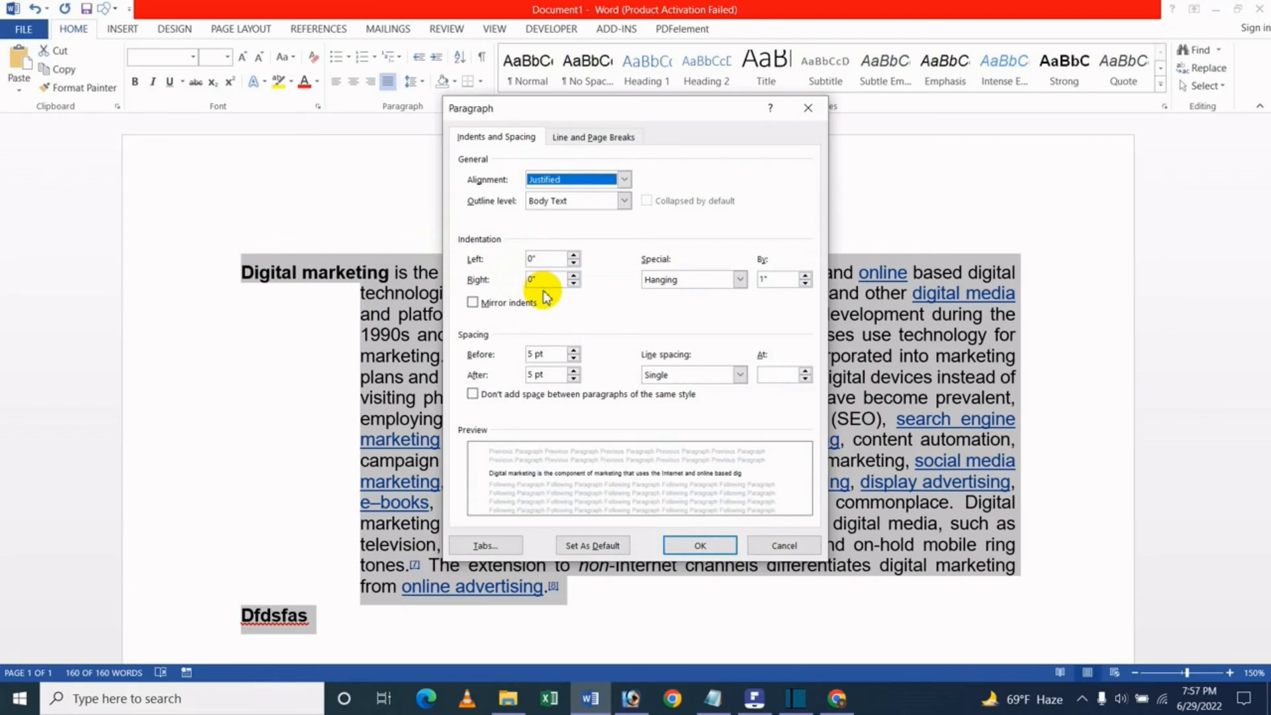
pyautogui.click(695, 279)
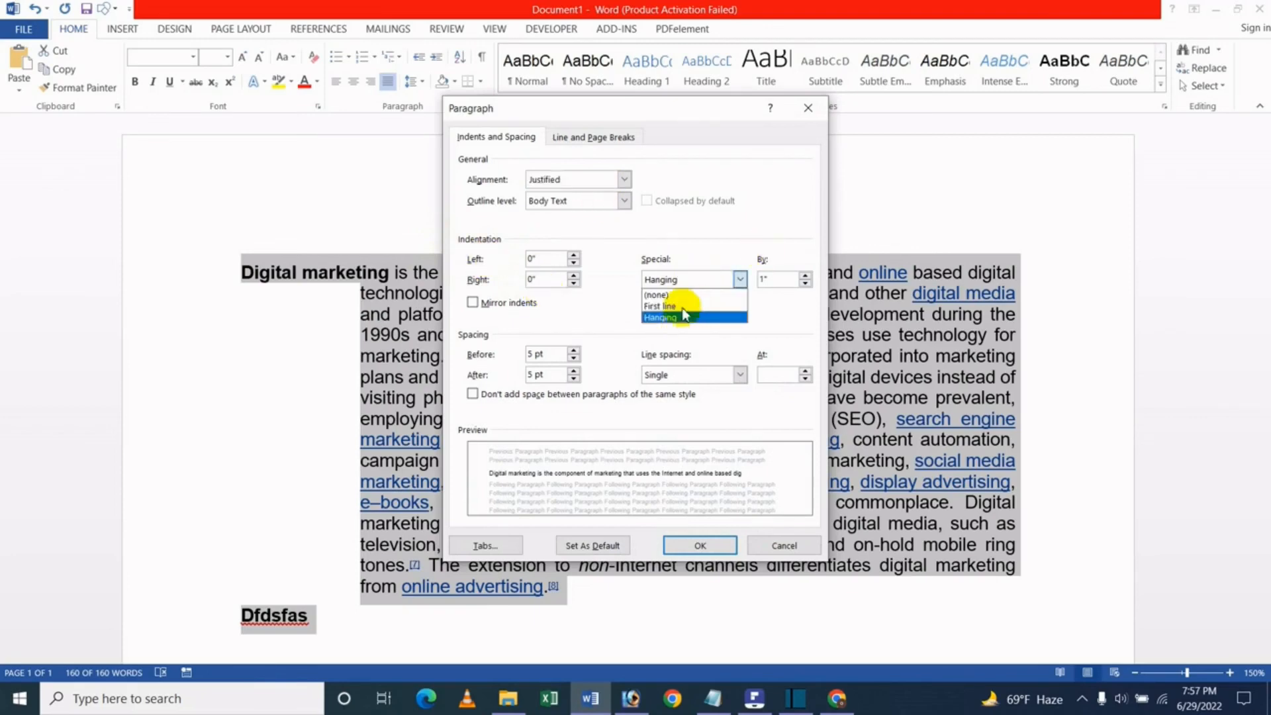
pyautogui.click(696, 240)
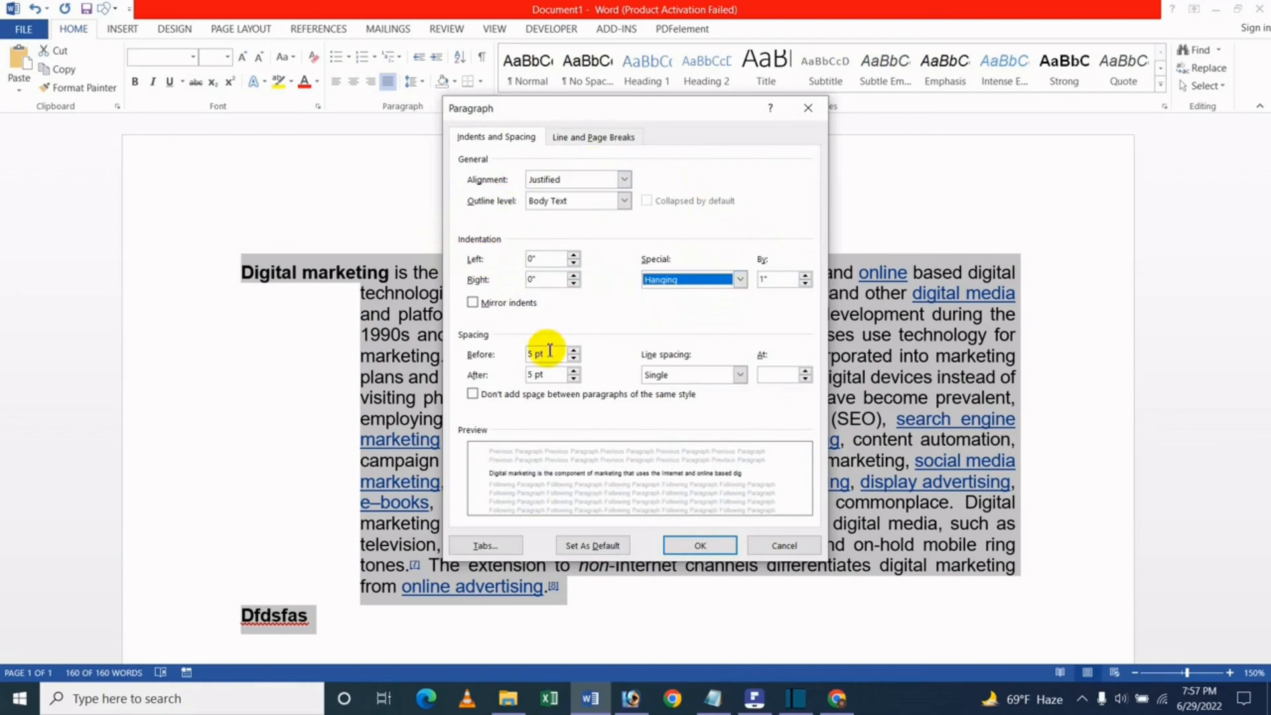
pyautogui.click(787, 546)
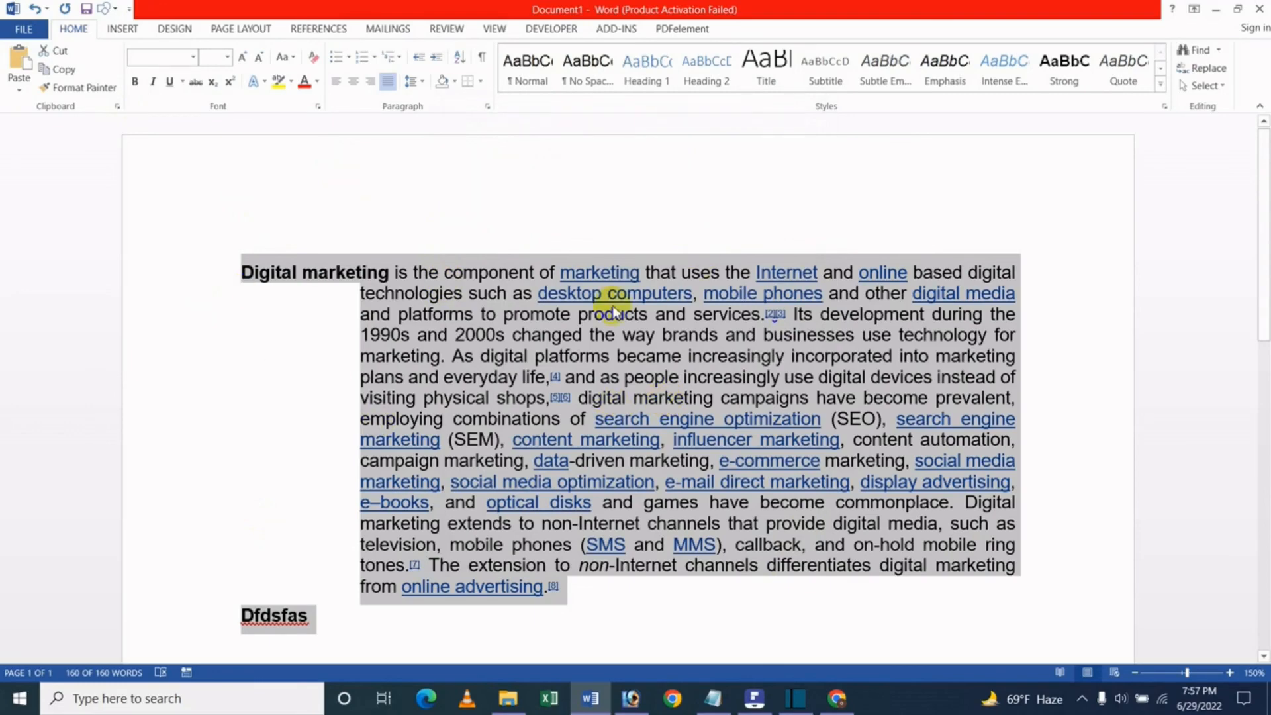
# Step: Switch to Chrome and show the JK Update Technology channel's videos page on YouTube
pyautogui.click(836, 698)
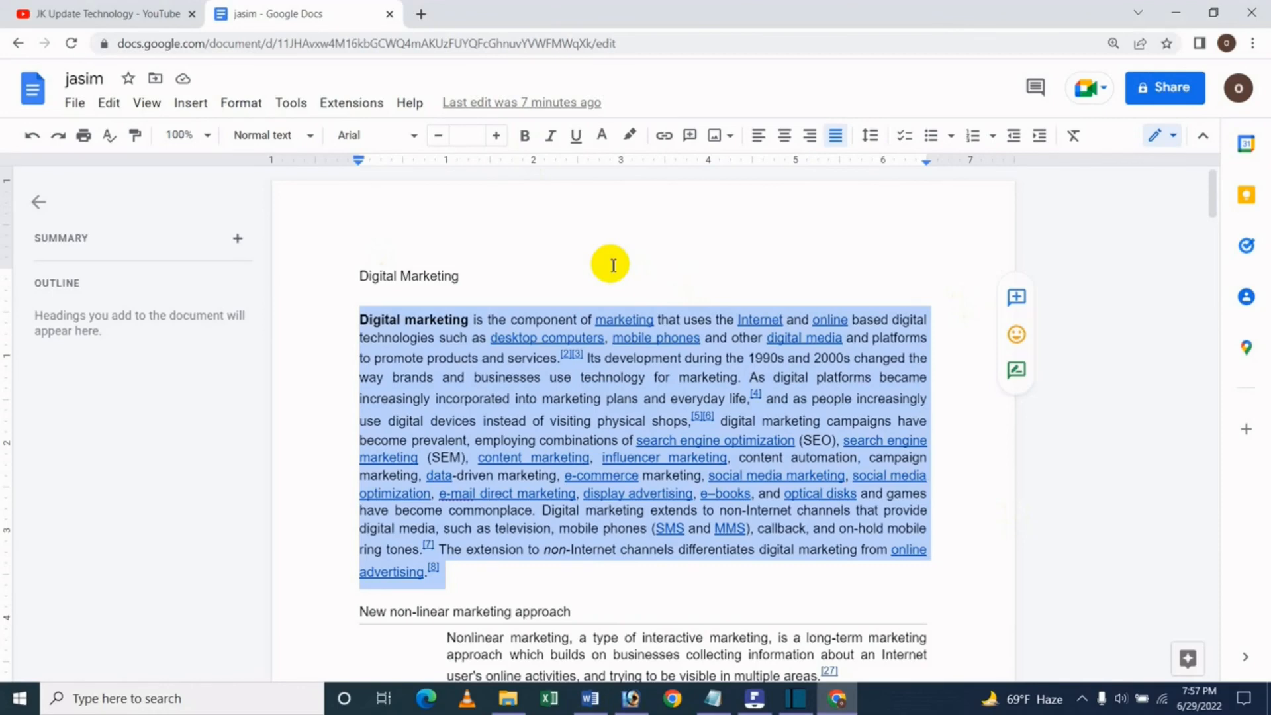
pyautogui.click(107, 12)
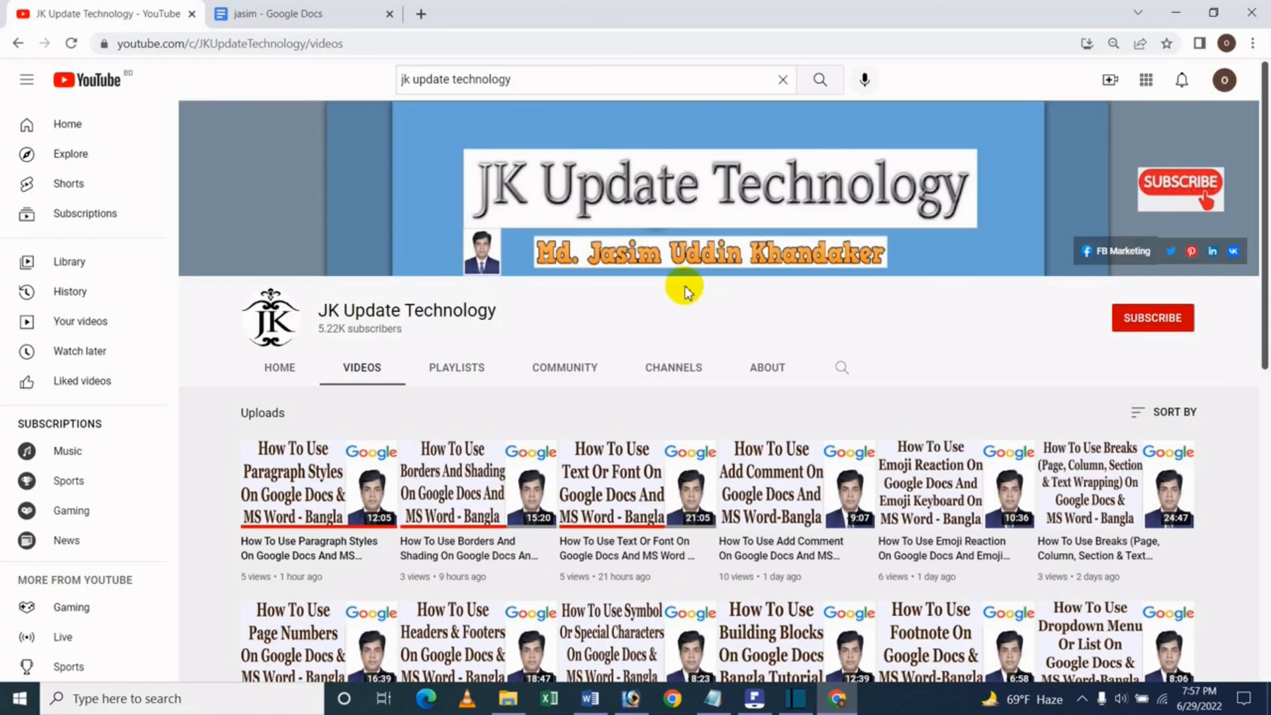